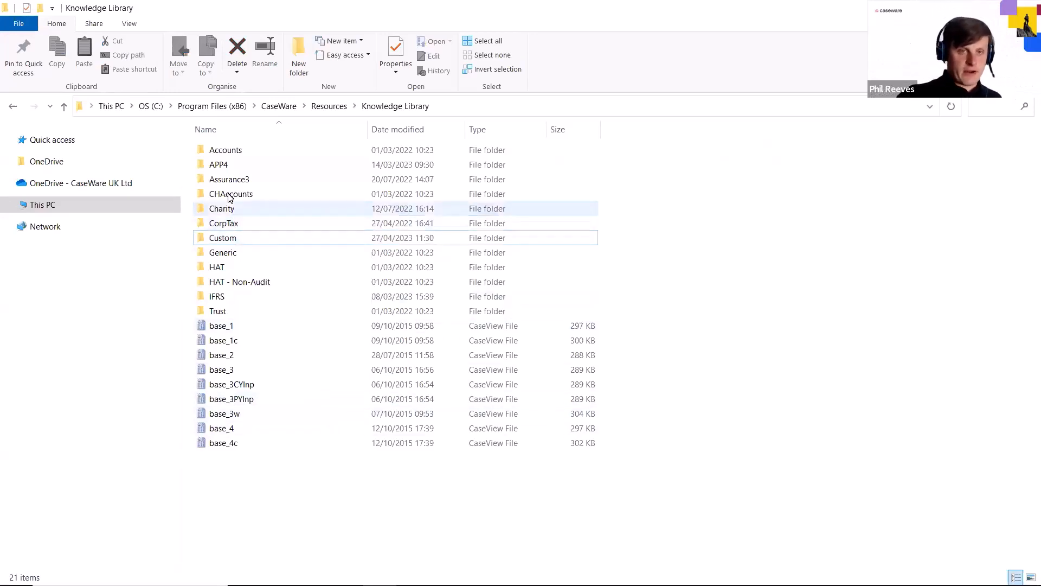
# Examine the contents of the APP4 and IFRS folders in the Knowledge Library
pyautogui.doubleClick(252, 164)
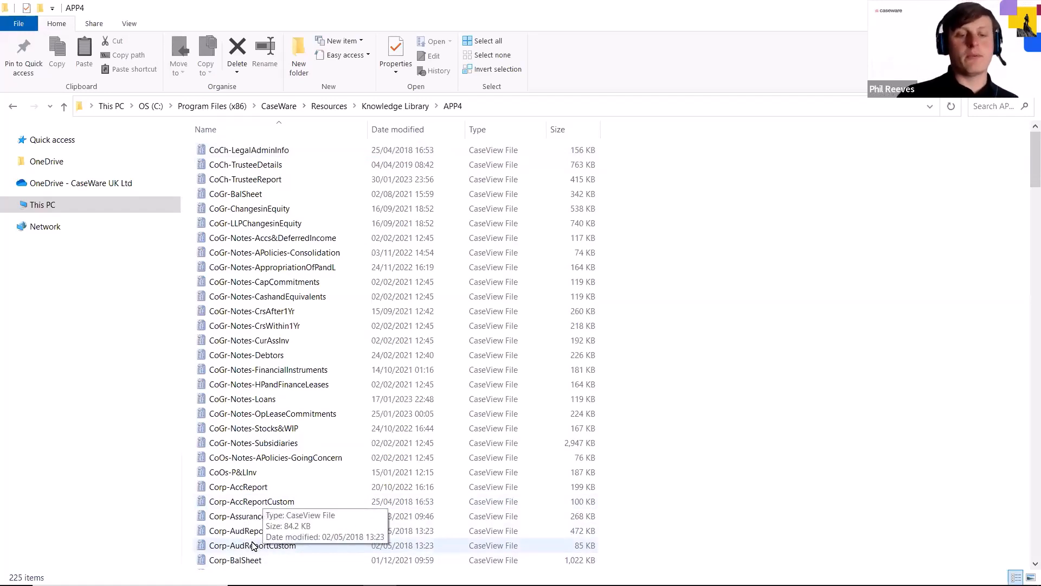
pyautogui.click(383, 106)
pyautogui.doubleClick(233, 298)
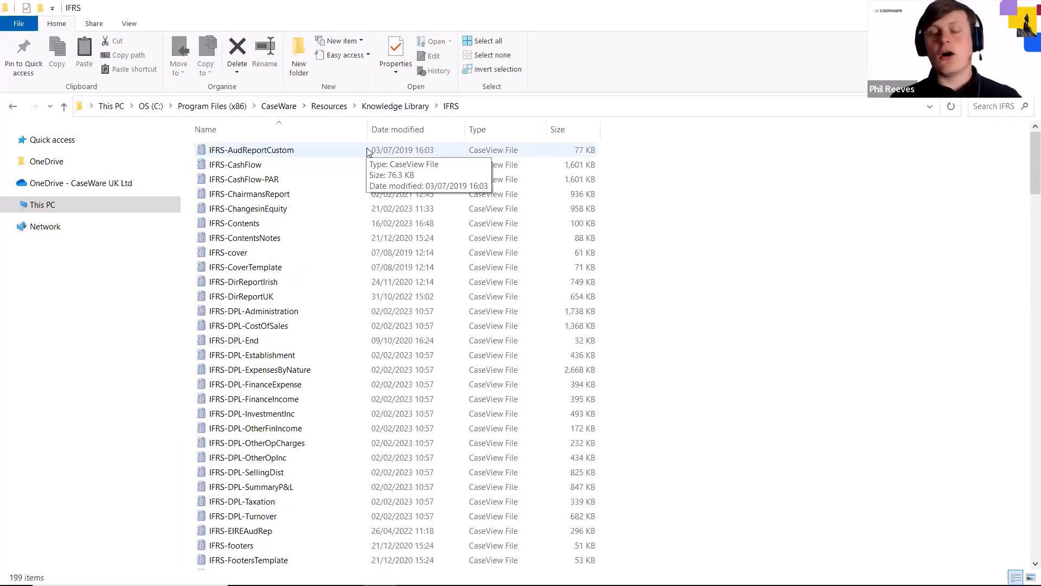
pyautogui.click(400, 107)
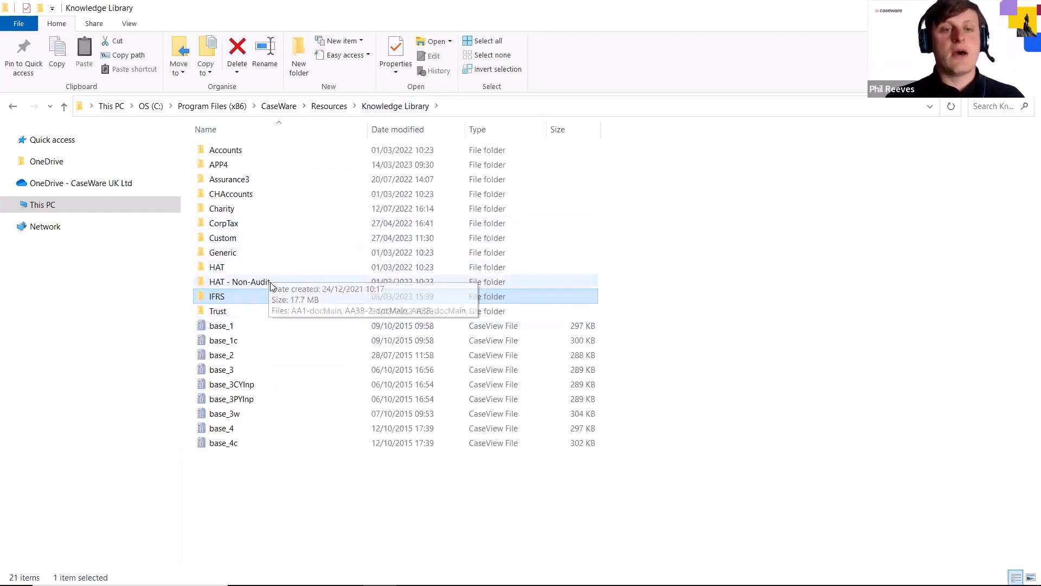
# Copy the Corp-AudReportCustom file from the APP4 folder into the Knowledge Library's Custom folder
pyautogui.doubleClick(247, 163)
pyautogui.click(279, 548)
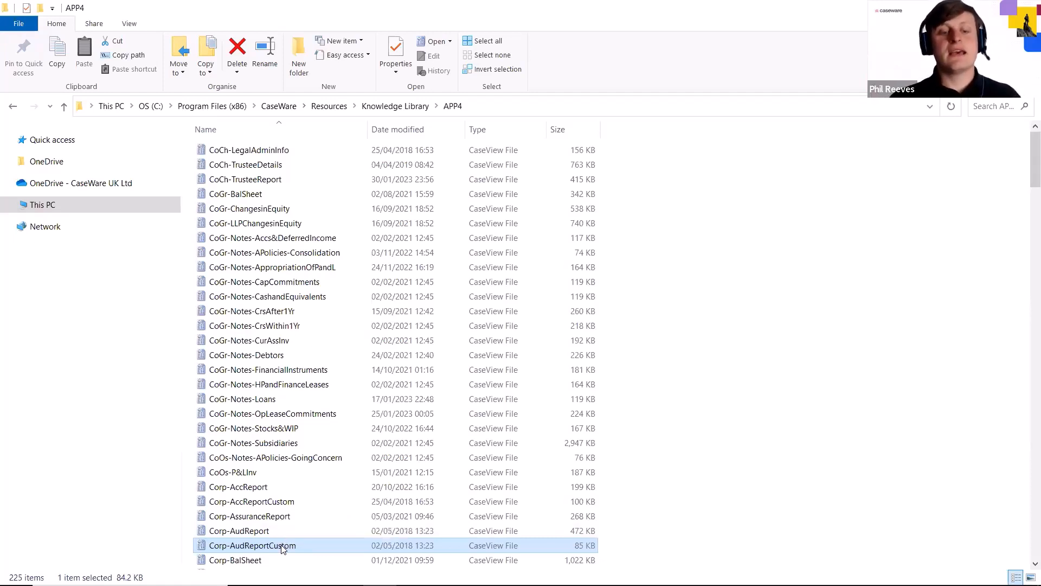
pyautogui.rightClick(282, 546)
pyautogui.click(331, 465)
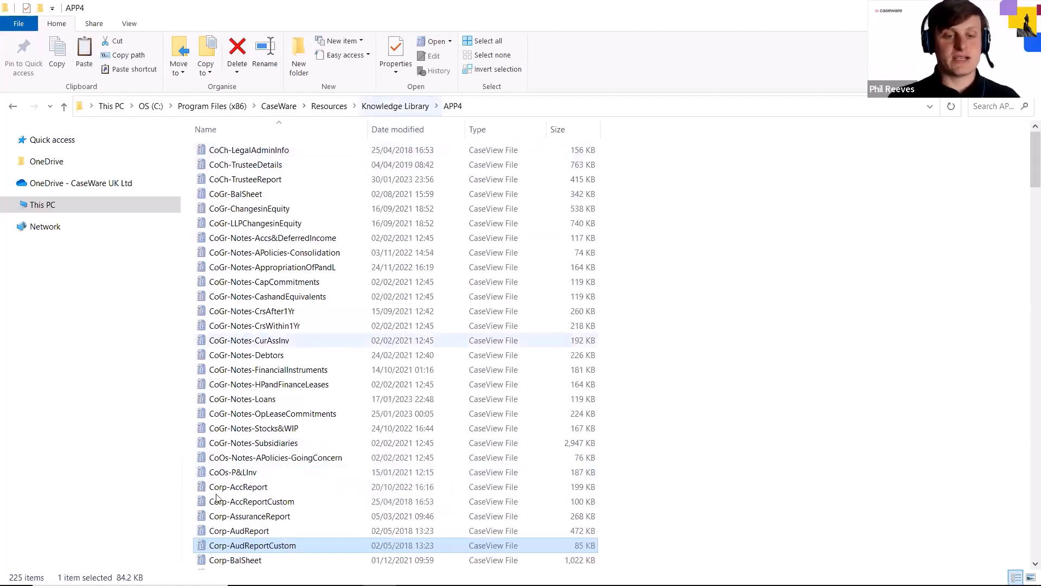
pyautogui.click(396, 105)
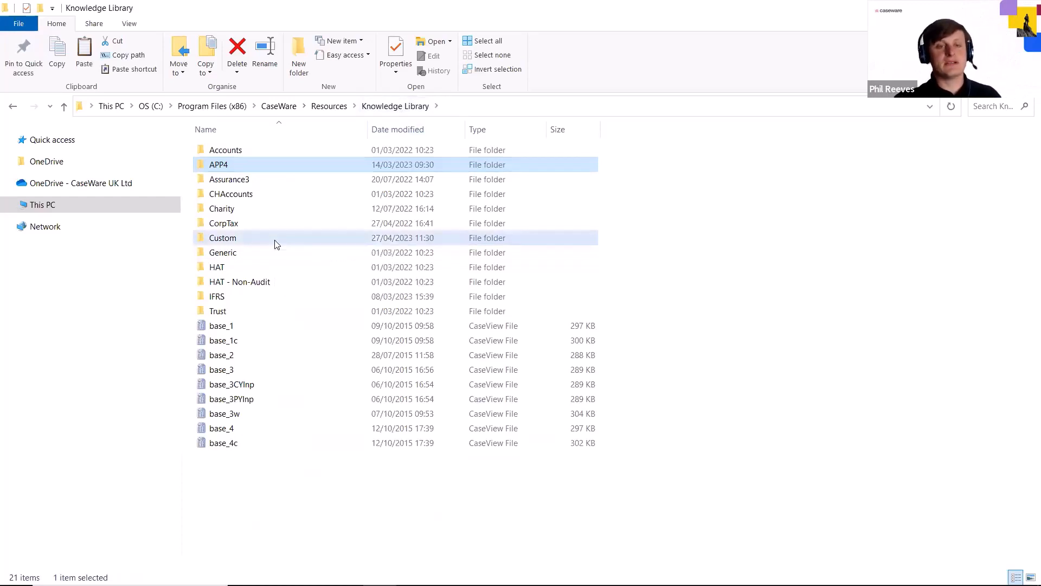
pyautogui.doubleClick(275, 241)
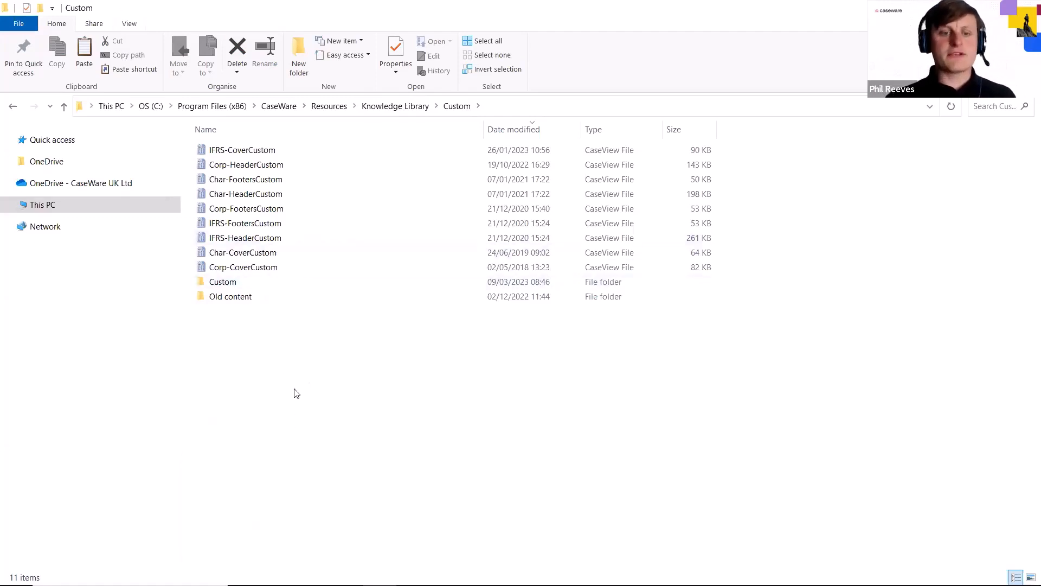
pyautogui.rightClick(294, 388)
pyautogui.click(342, 288)
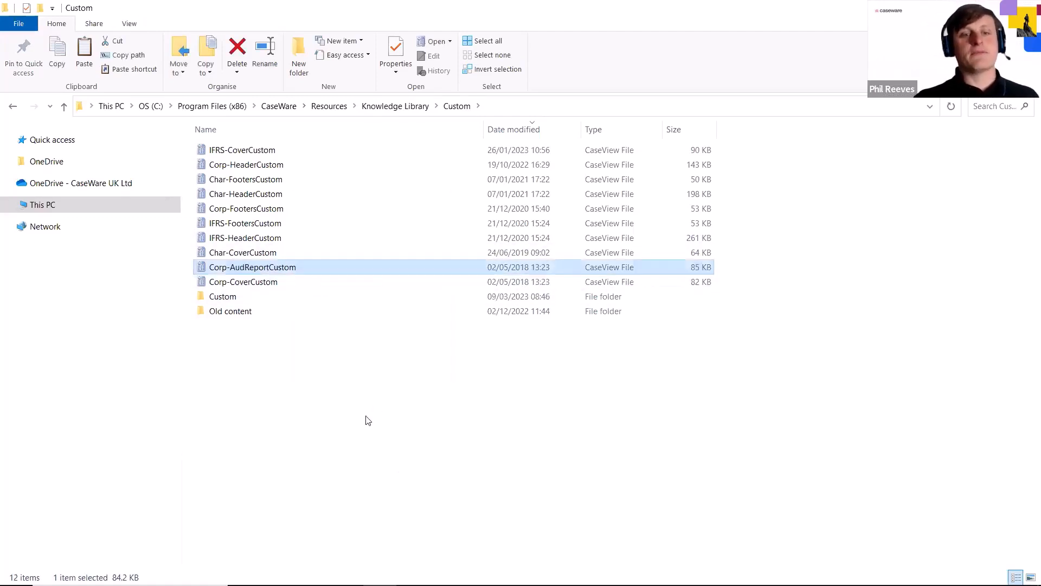
# Rename the copied Corp-AudReportCustom file as "Corp-Webinar custom report"
pyautogui.rightClick(292, 270)
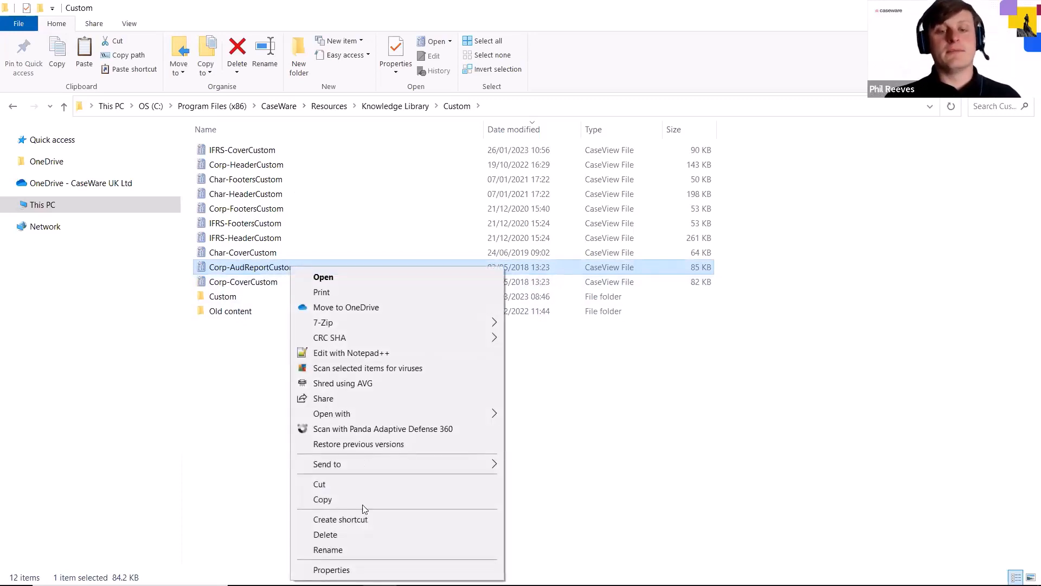
pyautogui.click(352, 556)
pyautogui.moveTo(296, 266); pyautogui.dragTo(231, 268)
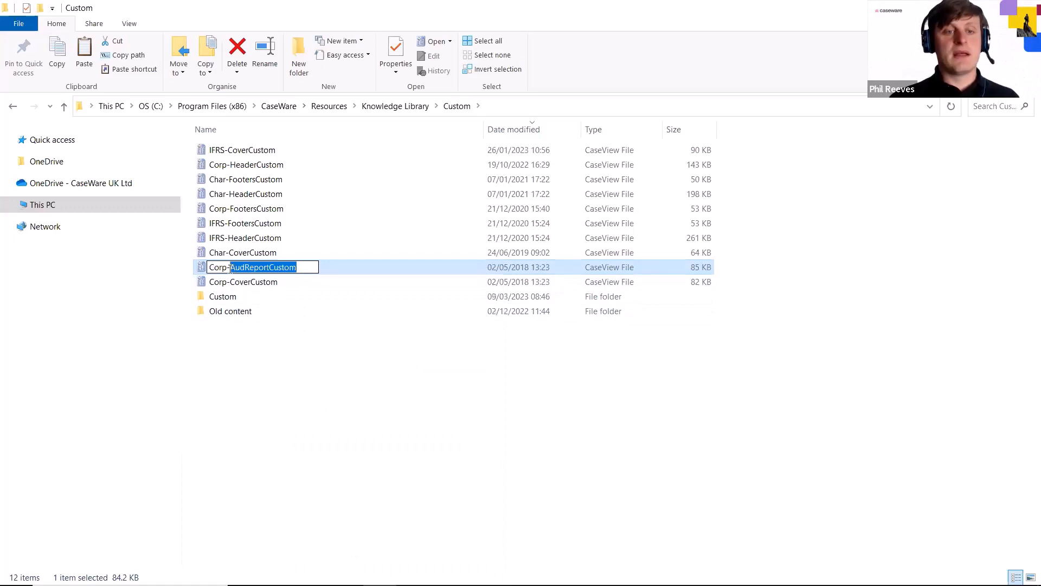
pyautogui.write('Webina')
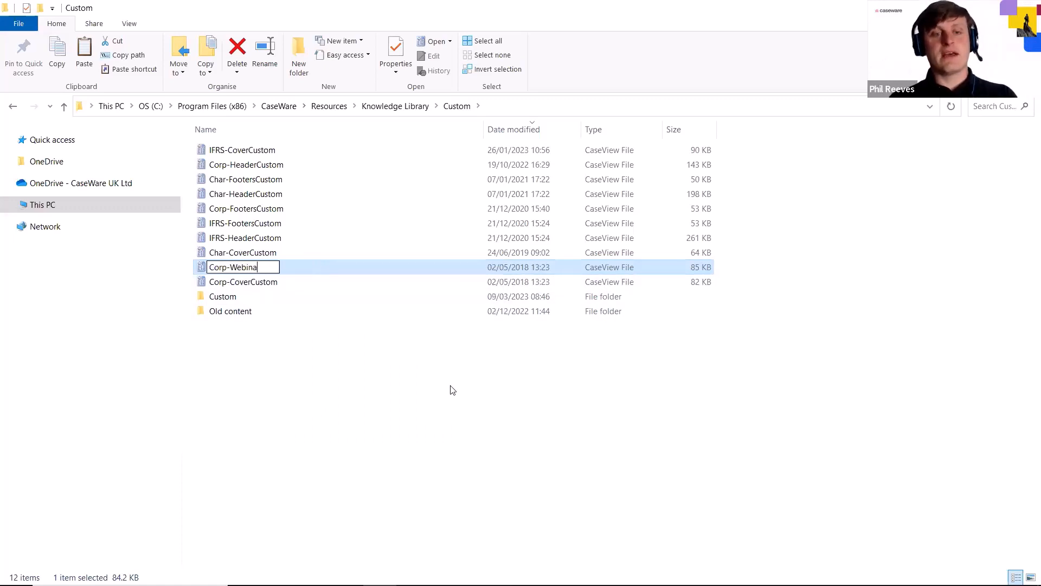
pyautogui.write('r custom report')
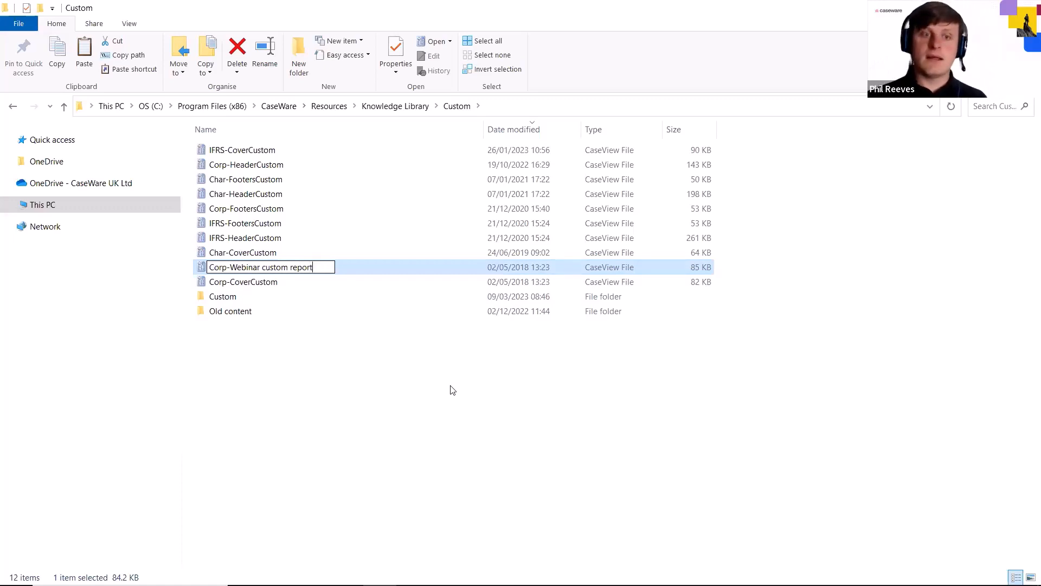
pyautogui.press('Return')
pyautogui.click(402, 395)
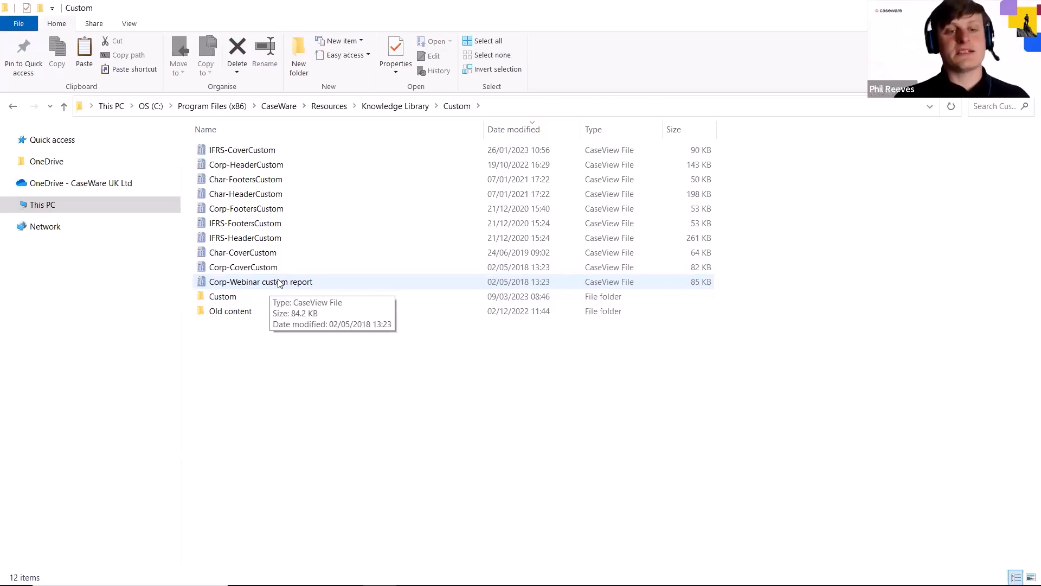
# Open Corp-Webinar custom report in CaseView and update the CustomBuildCells and CustomBuildFreeze sections
pyautogui.doubleClick(278, 282)
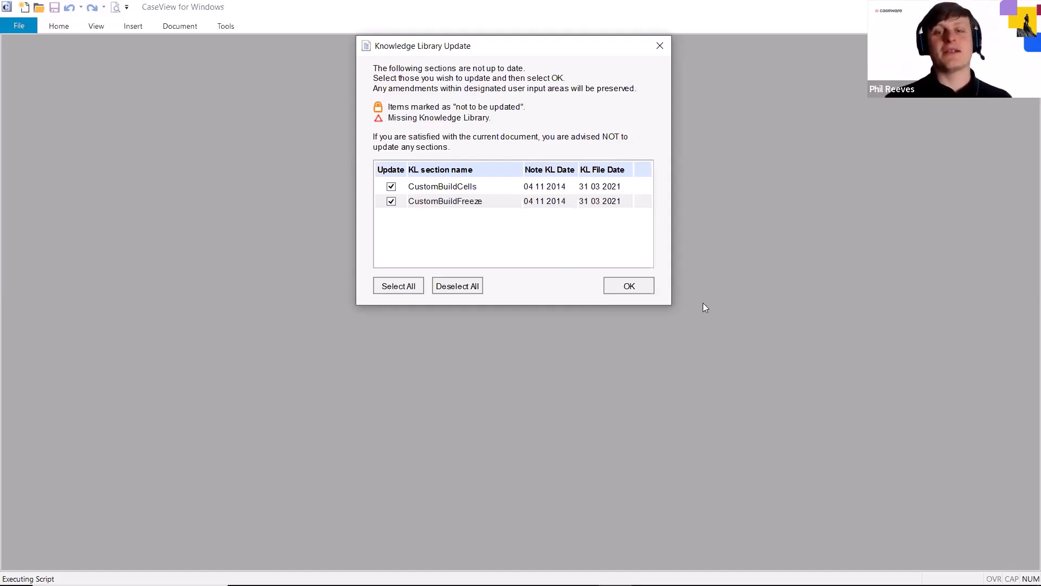
pyautogui.click(629, 288)
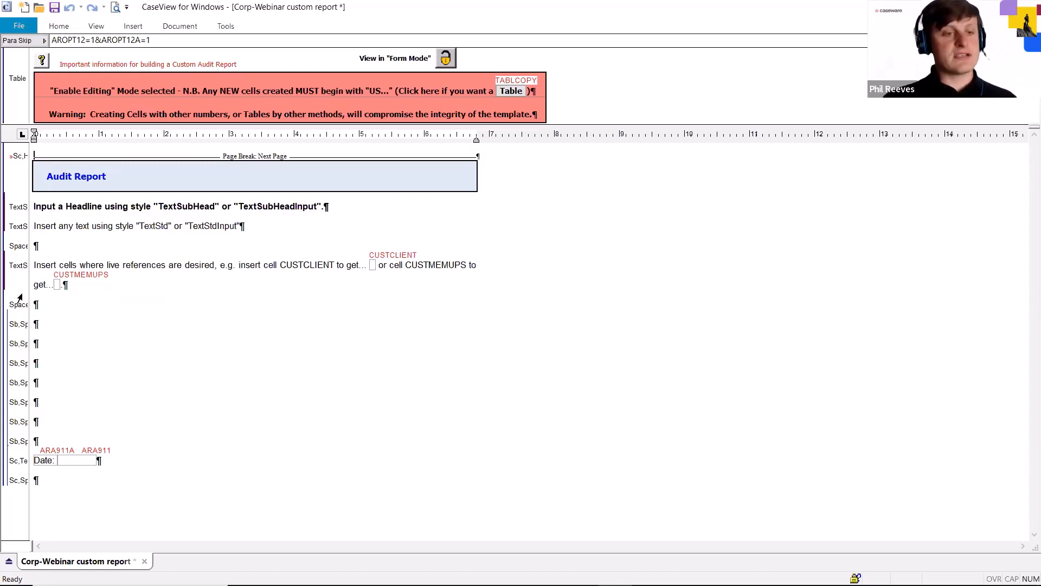
pyautogui.click(49, 307)
pyautogui.click(39, 328)
pyautogui.moveTo(39, 328); pyautogui.dragTo(101, 462)
pyautogui.click(219, 429)
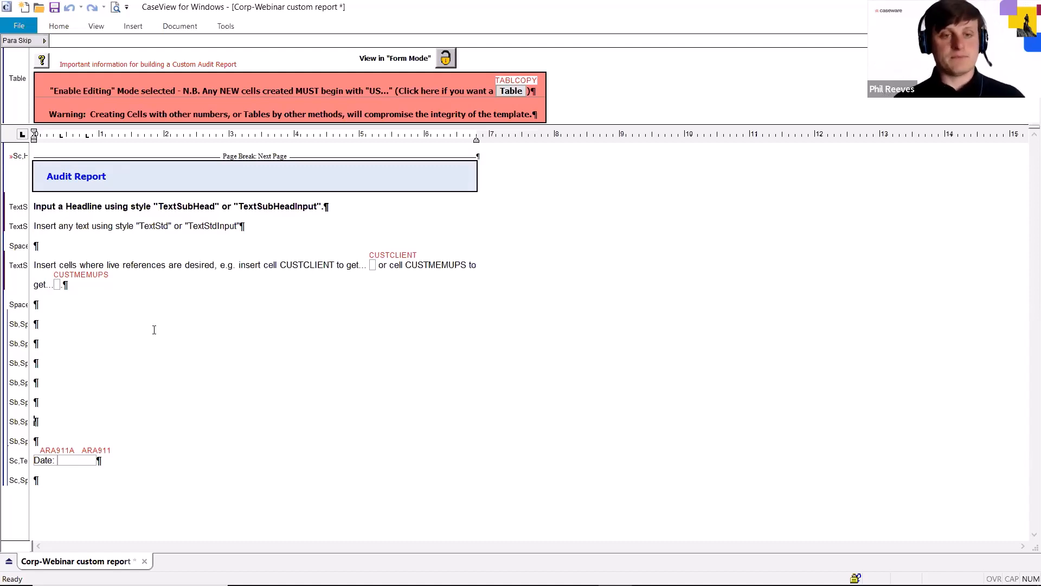
pyautogui.moveTo(57, 310); pyautogui.dragTo(42, 487)
pyautogui.click(104, 369)
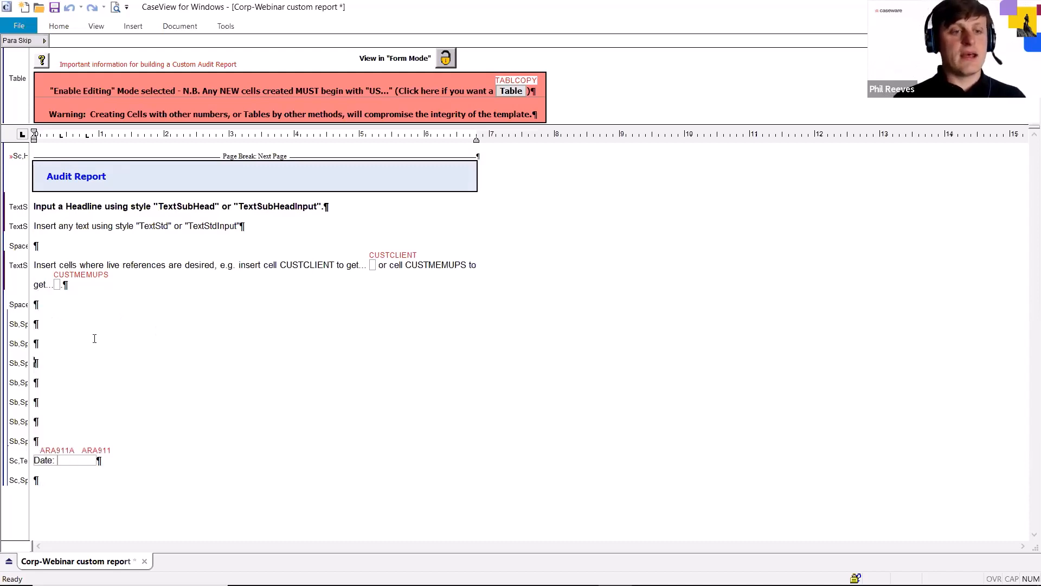
pyautogui.click(77, 279)
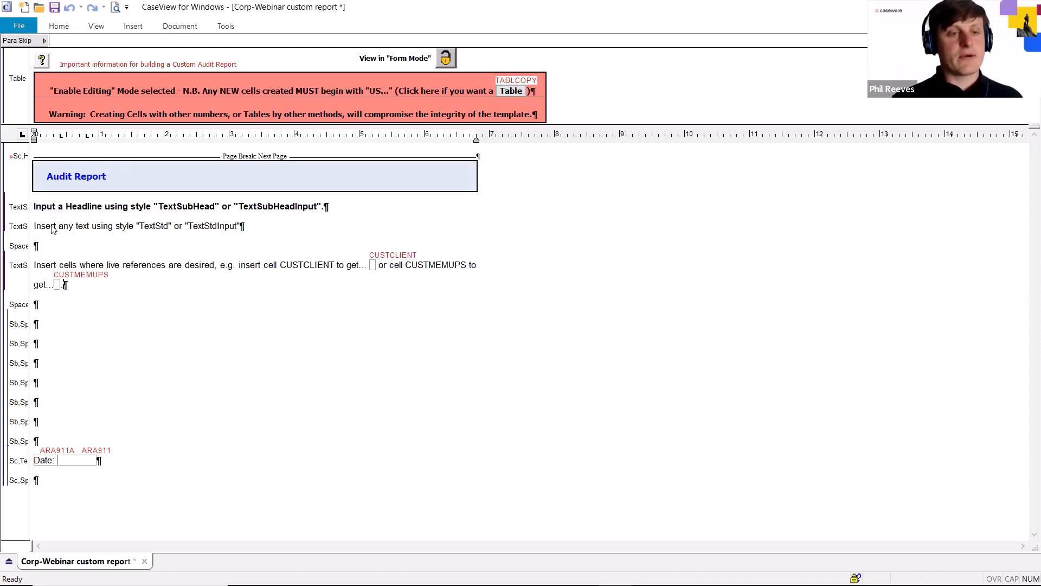
# Widen the margin showing paragraph style names and insert ten blank TextStdInput paragraphs after the sample text ending with the CUSTMEMUPS cell
pyautogui.moveTo(52, 226); pyautogui.dragTo(91, 226)
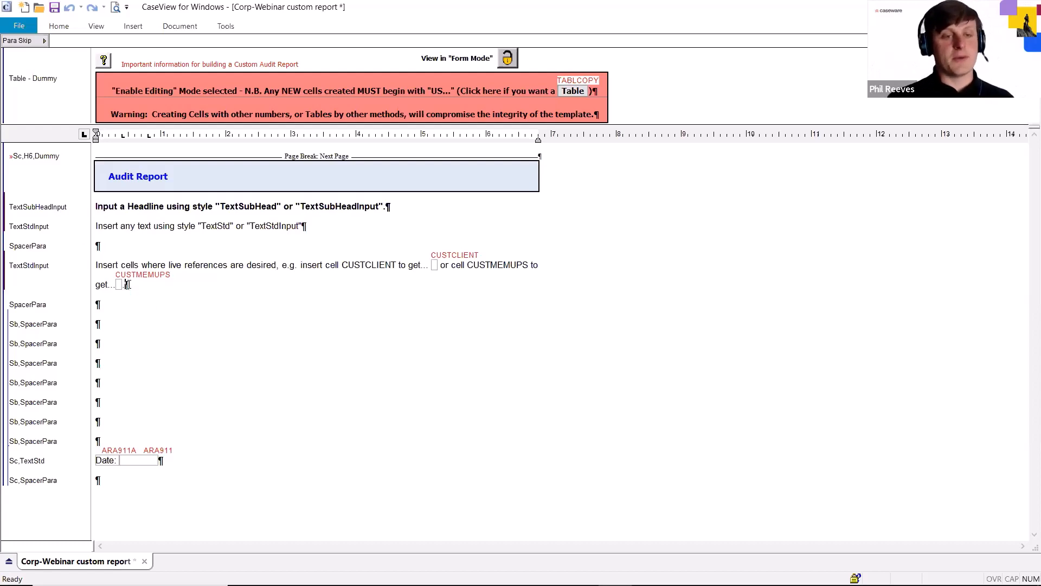
pyautogui.moveTo(127, 285)
pyautogui.mouseDown()
pyautogui.moveTo(98, 208)
pyautogui.moveTo(128, 283)
pyautogui.mouseUp()
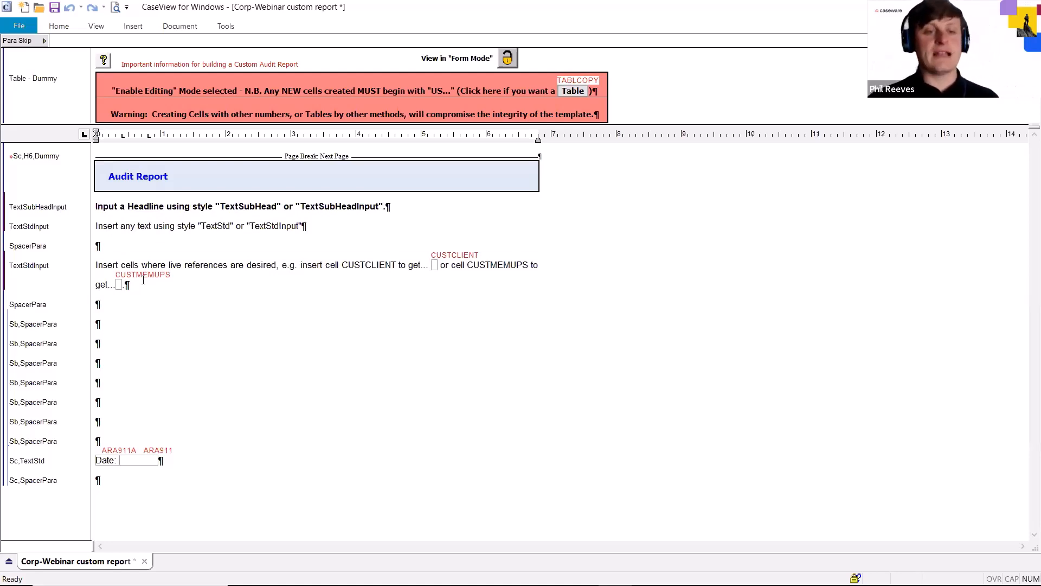
pyautogui.press('Return')
pyautogui.press('Return')
pyautogui.press('Return')
pyautogui.press('Return')
pyautogui.press('Return')
pyautogui.press('Return')
pyautogui.press('Return')
pyautogui.press('Return')
pyautogui.press('Return')
pyautogui.press('Return')
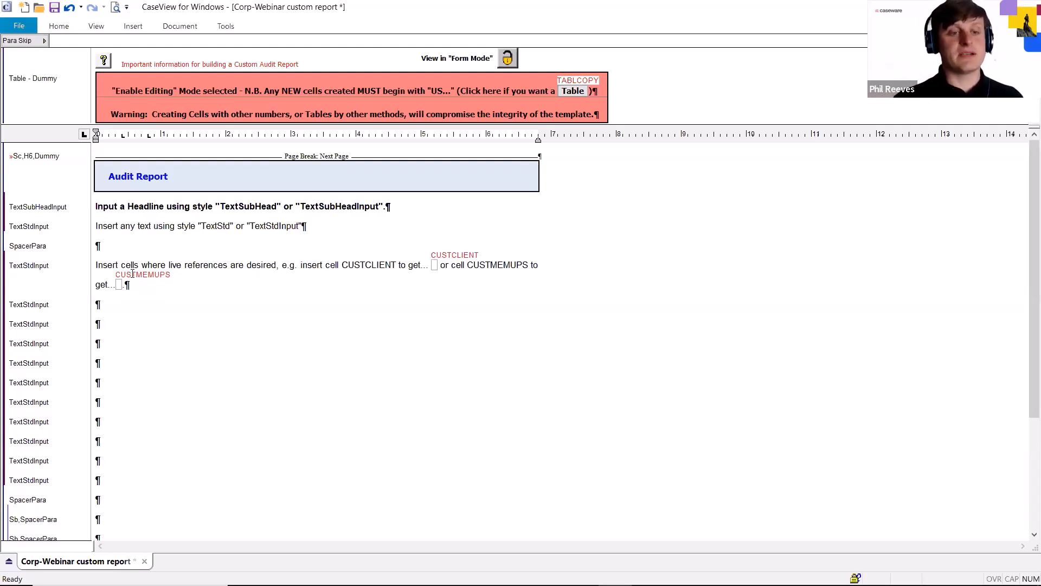
# Delete the sample headline and instruction text below the Audit Report heading, including the leftover Normal-style paragraph
pyautogui.click(130, 286)
pyautogui.moveTo(99, 305); pyautogui.dragTo(102, 488)
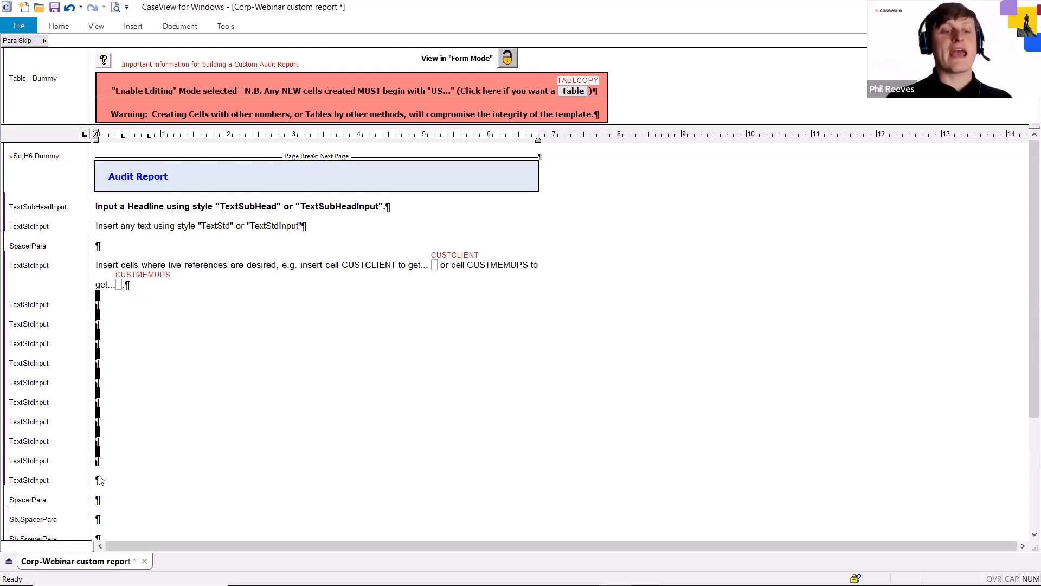
pyautogui.click(126, 278)
pyautogui.moveTo(127, 278); pyautogui.dragTo(96, 206)
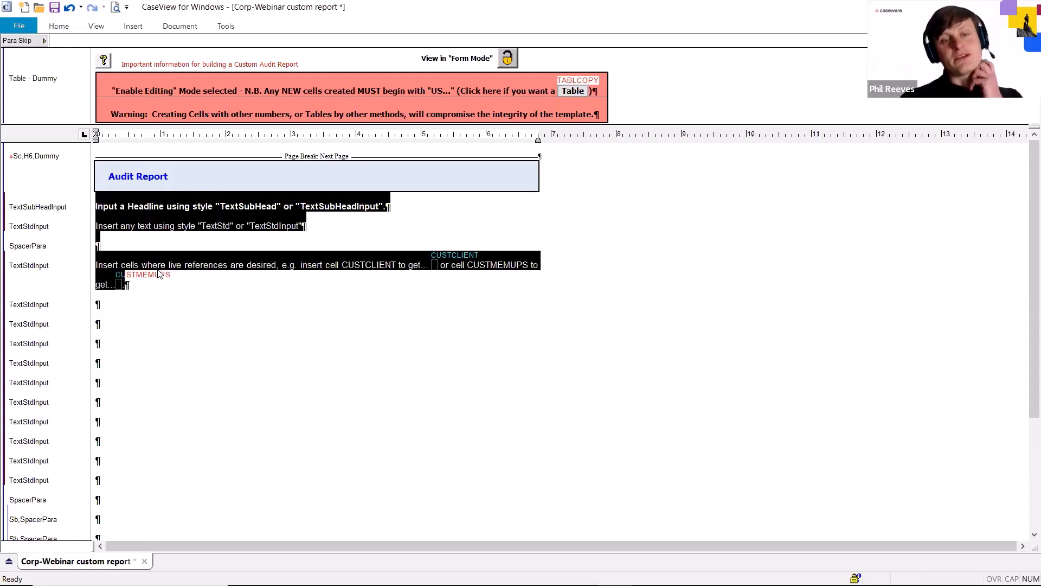
pyautogui.press('Delete')
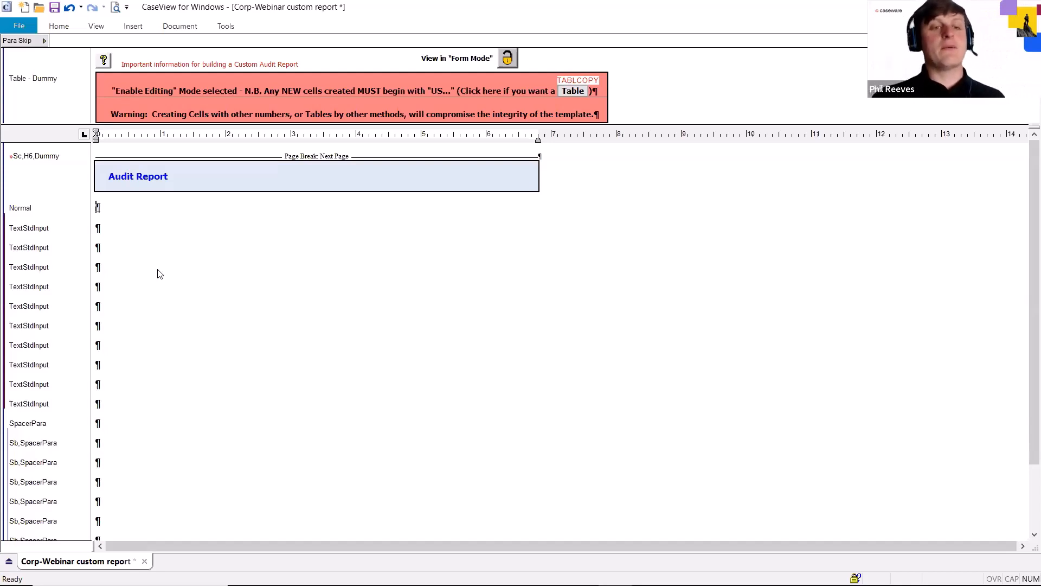
pyautogui.press('Delete')
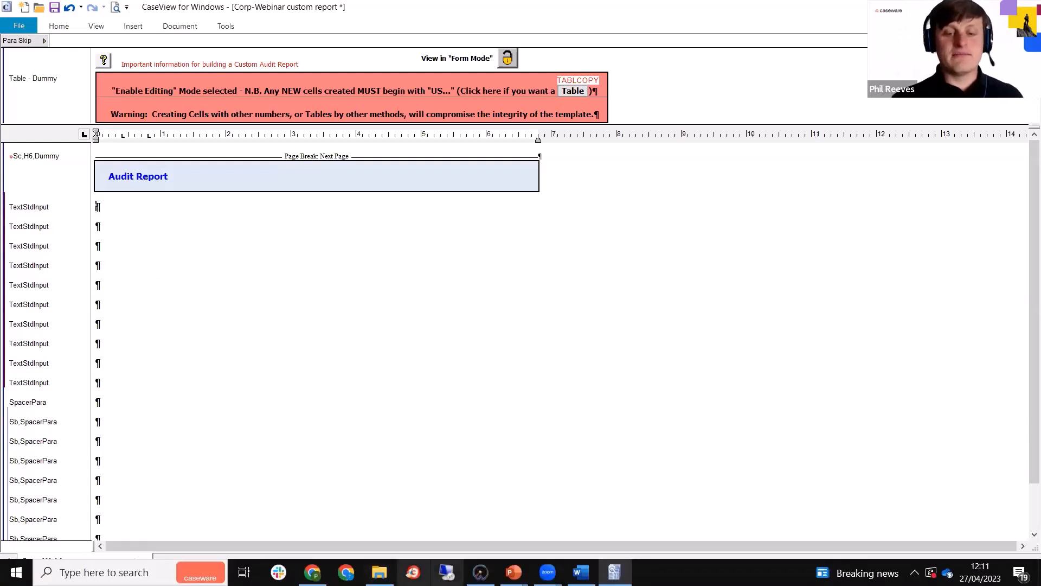
# Copy the Opinion and Basis of opinion sections from the Word custom audit report into the first blank TextStdInput paragraph in CaseView
pyautogui.hotkey('alt', 'Tab')
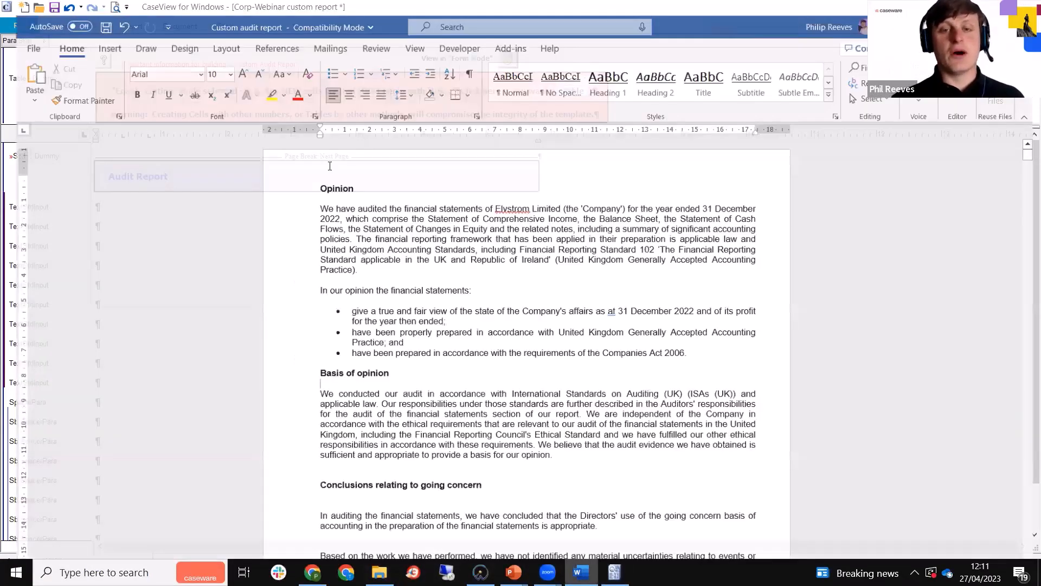
pyautogui.moveTo(336, 208); pyautogui.dragTo(536, 449)
pyautogui.rightClick(449, 424)
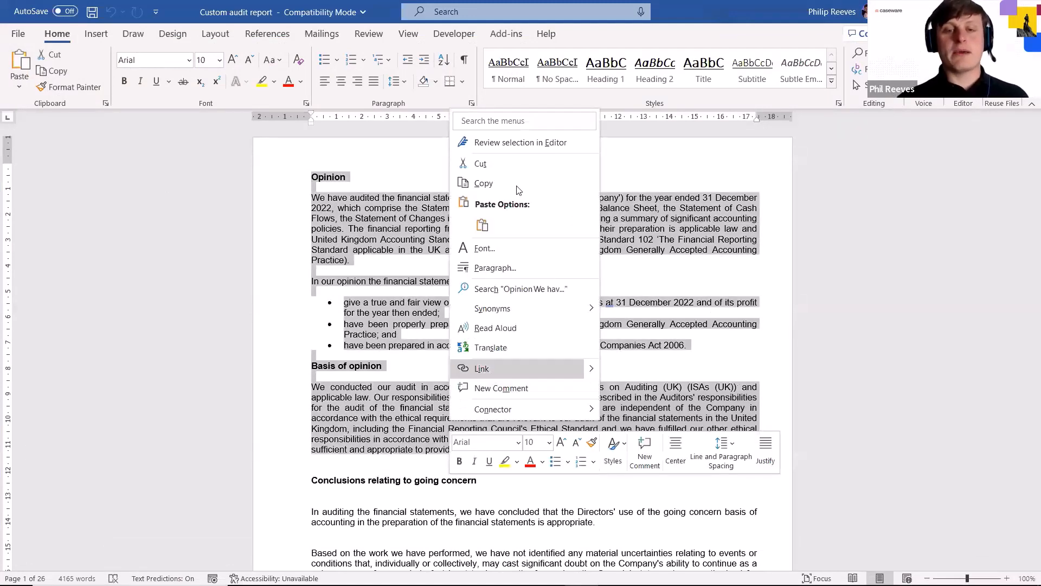
pyautogui.click(508, 178)
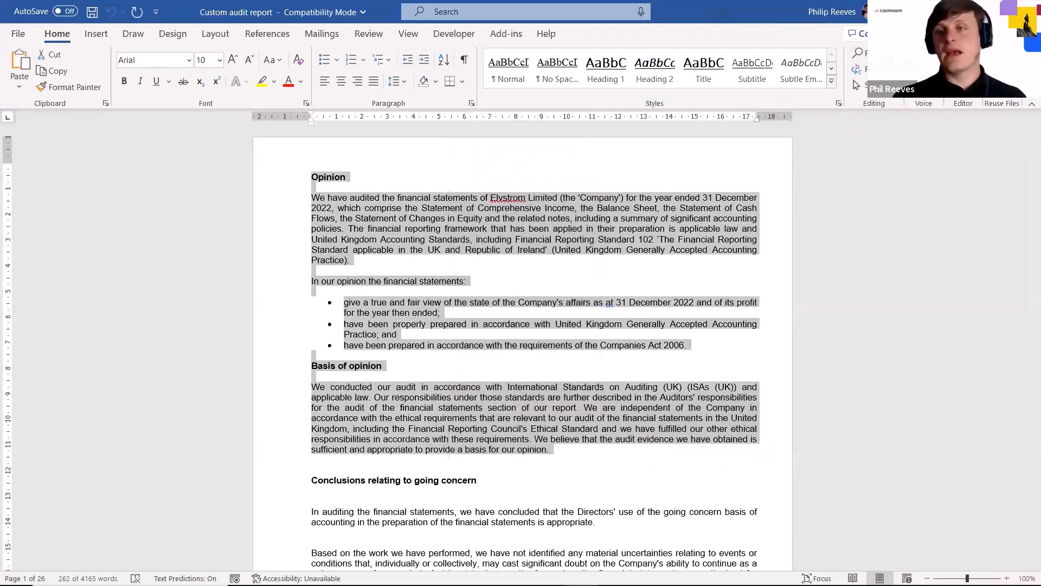
pyautogui.hotkey('alt', 'Tab')
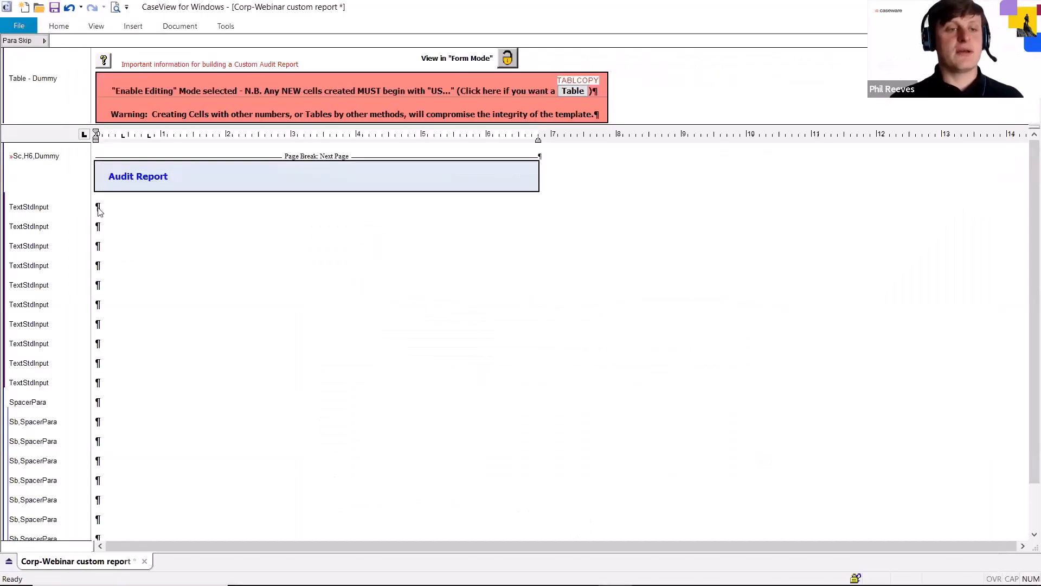
pyautogui.rightClick(98, 208)
pyautogui.click(139, 240)
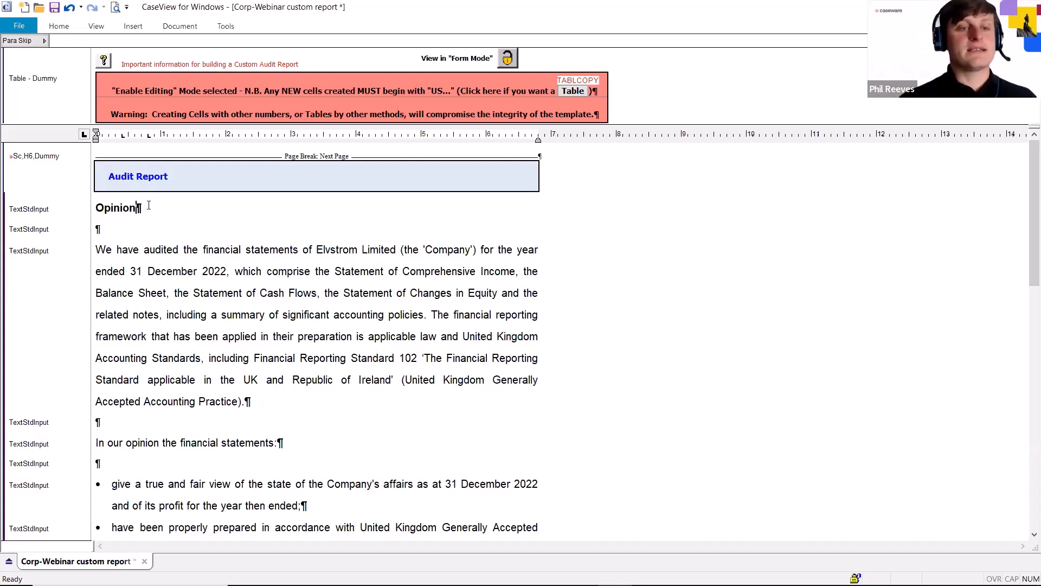
# Apply the TextSubHead style to the "Opinion" heading
pyautogui.moveTo(137, 208); pyautogui.dragTo(102, 211)
pyautogui.doubleClick(106, 209)
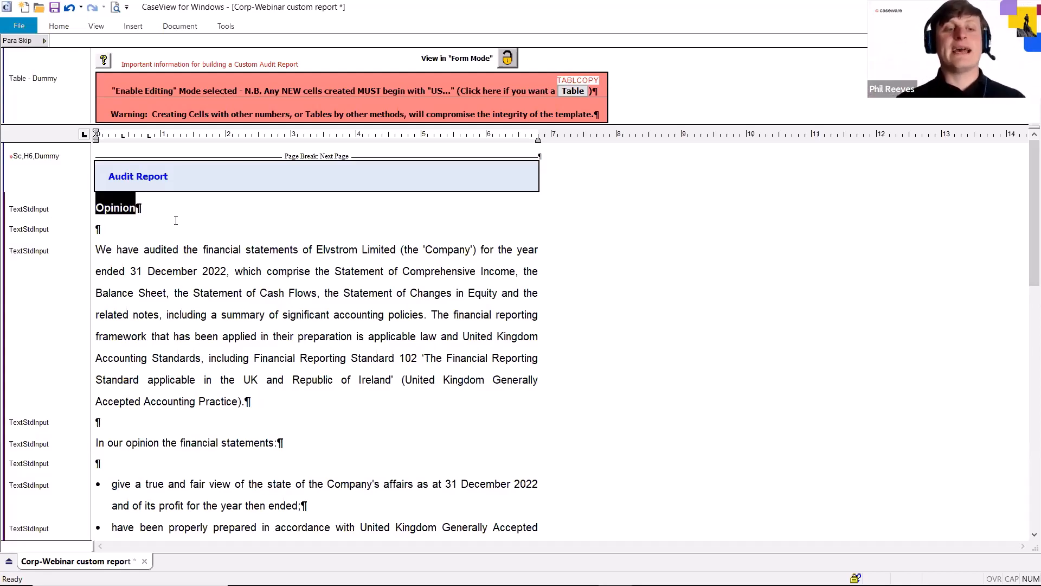
pyautogui.click(151, 208)
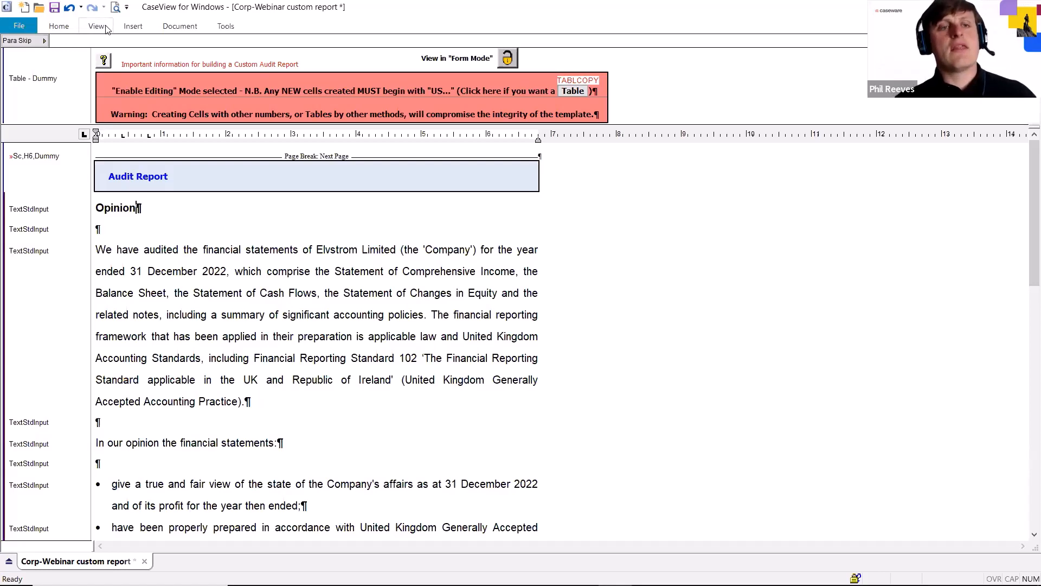
pyautogui.click(58, 26)
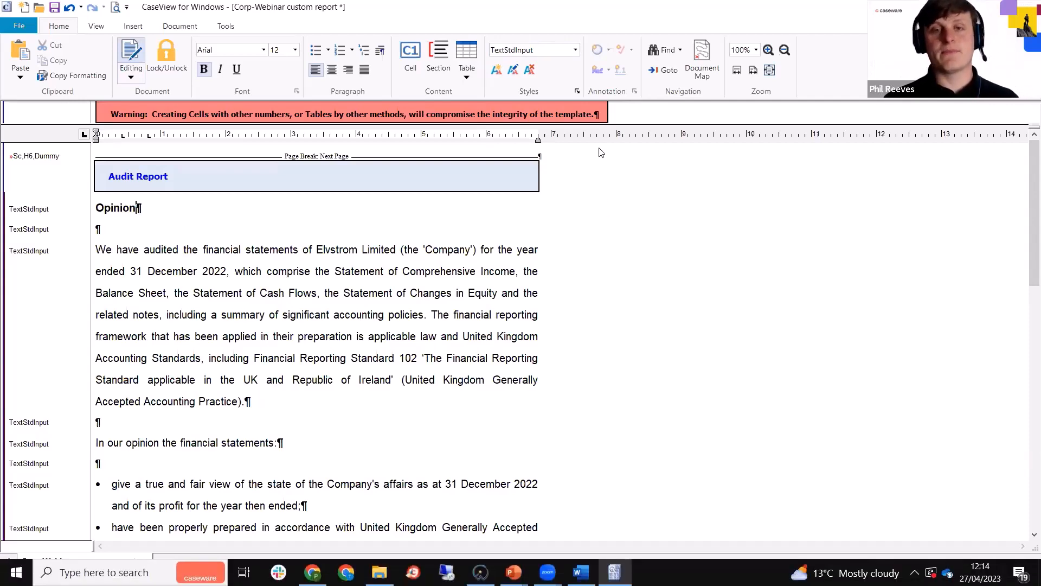
pyautogui.click(575, 50)
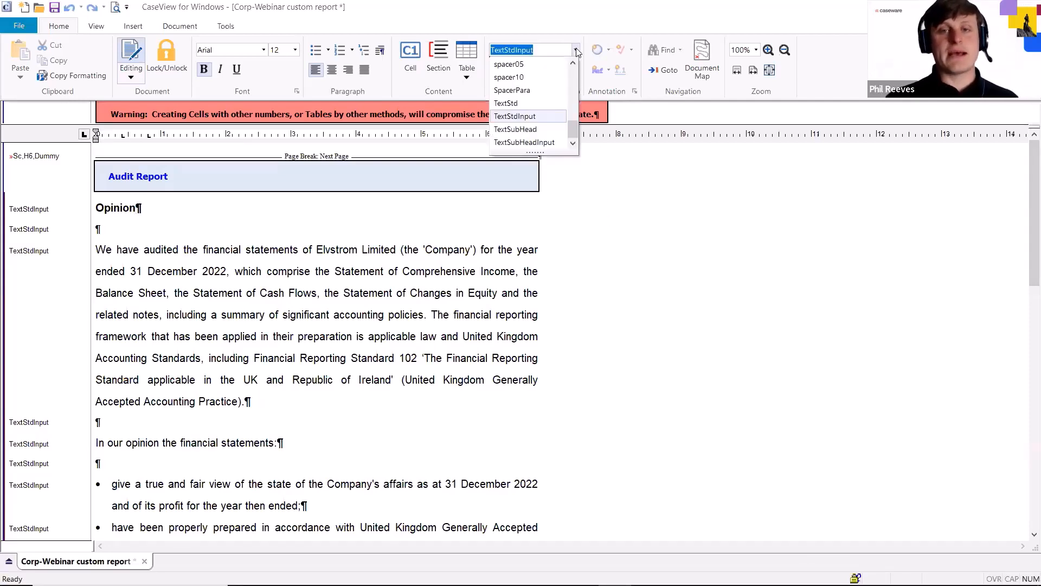
pyautogui.click(539, 131)
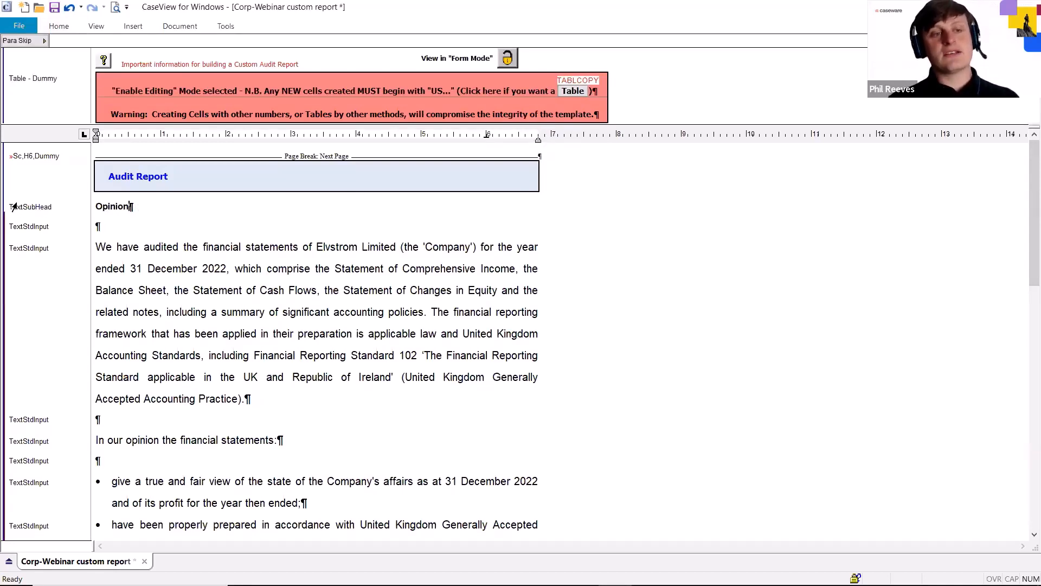
# Apply the TextStd style to the "We have audited the financial statements" paragraph under the Opinion heading
pyautogui.moveTo(15, 209)
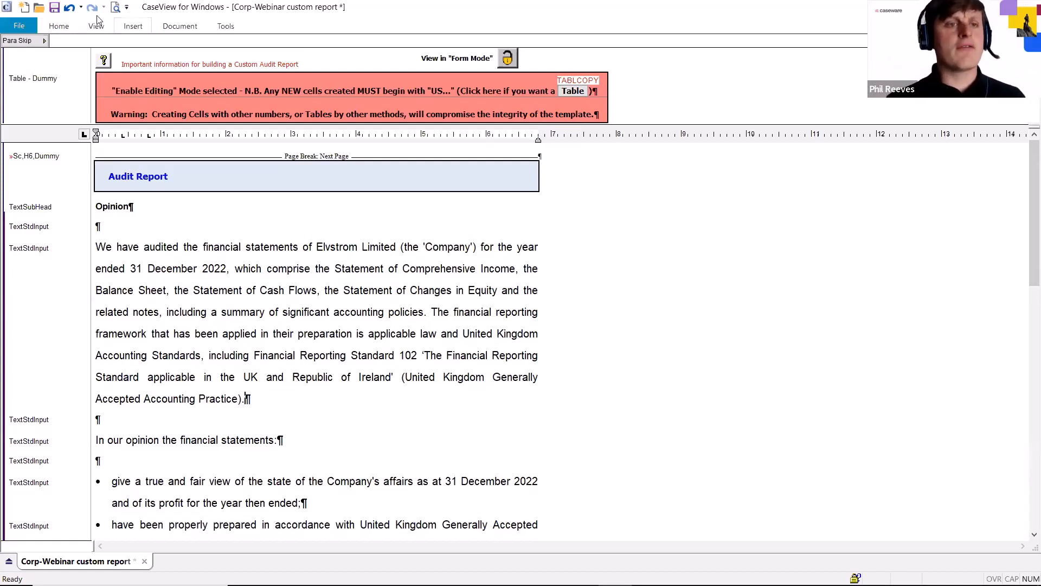
pyautogui.click(59, 27)
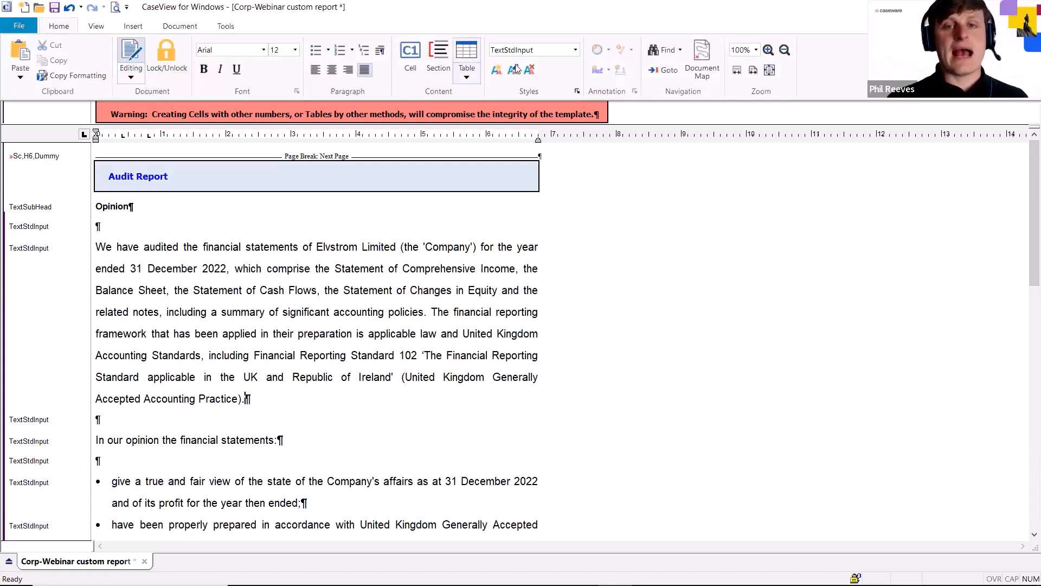
pyautogui.click(575, 50)
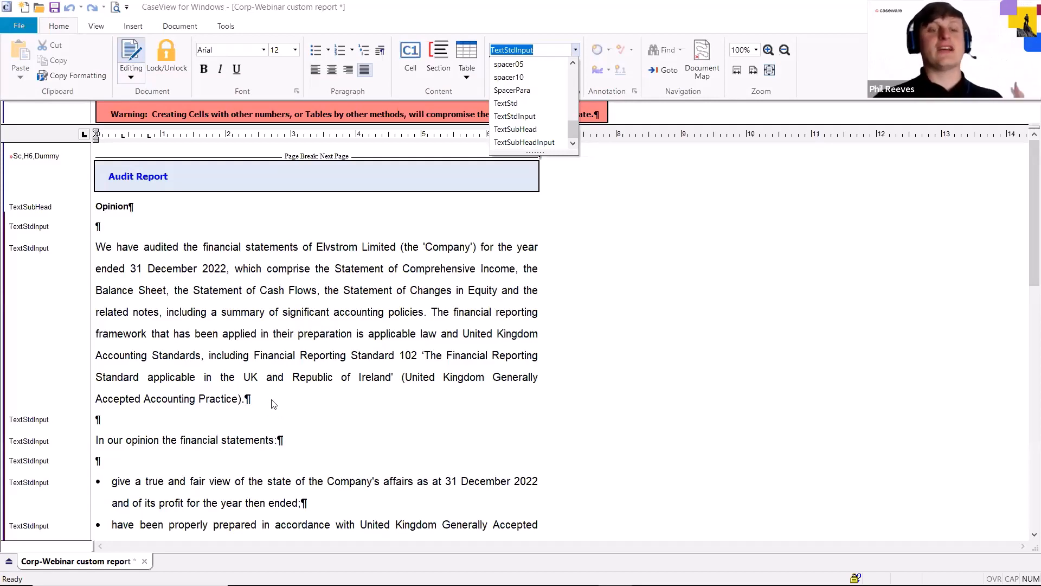
pyautogui.press('Return')
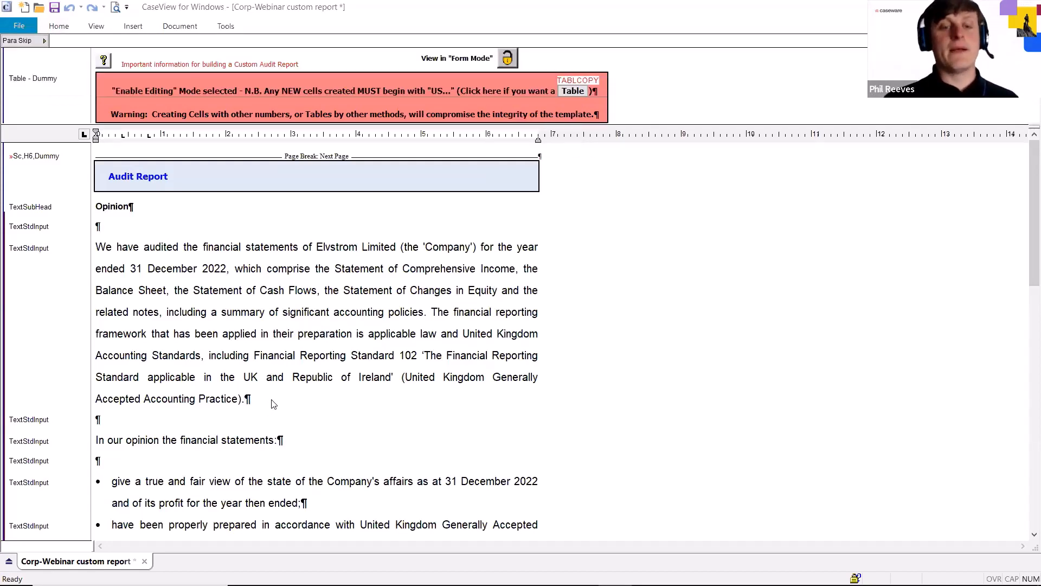
pyautogui.click(545, 386)
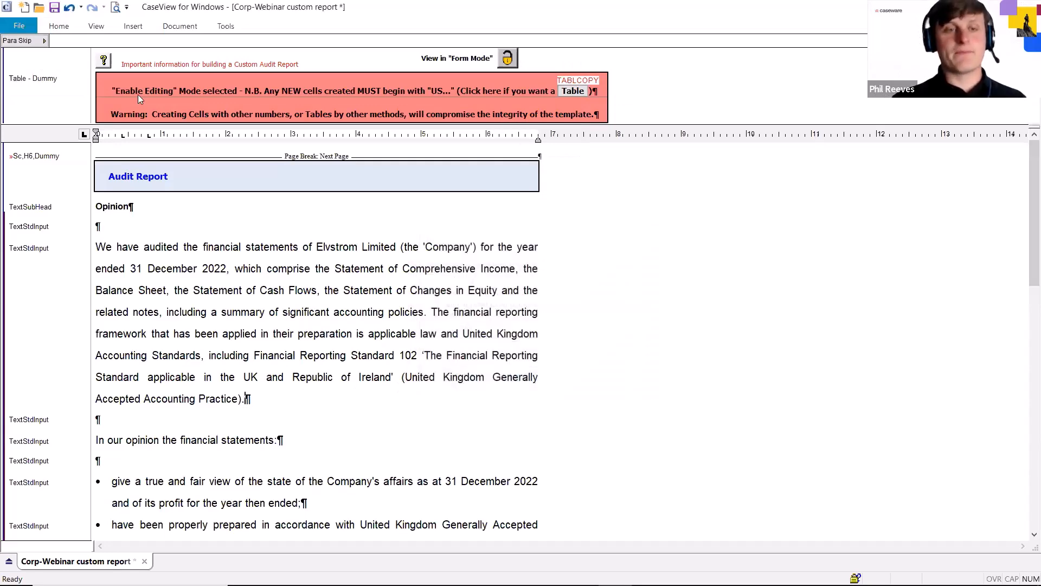
pyautogui.click(59, 27)
pyautogui.click(576, 50)
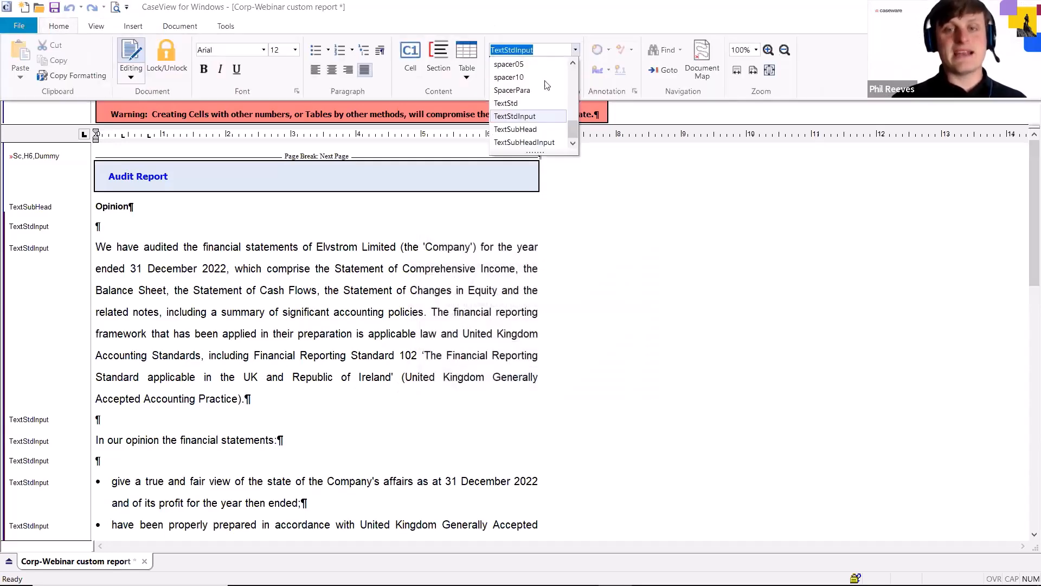
pyautogui.click(516, 103)
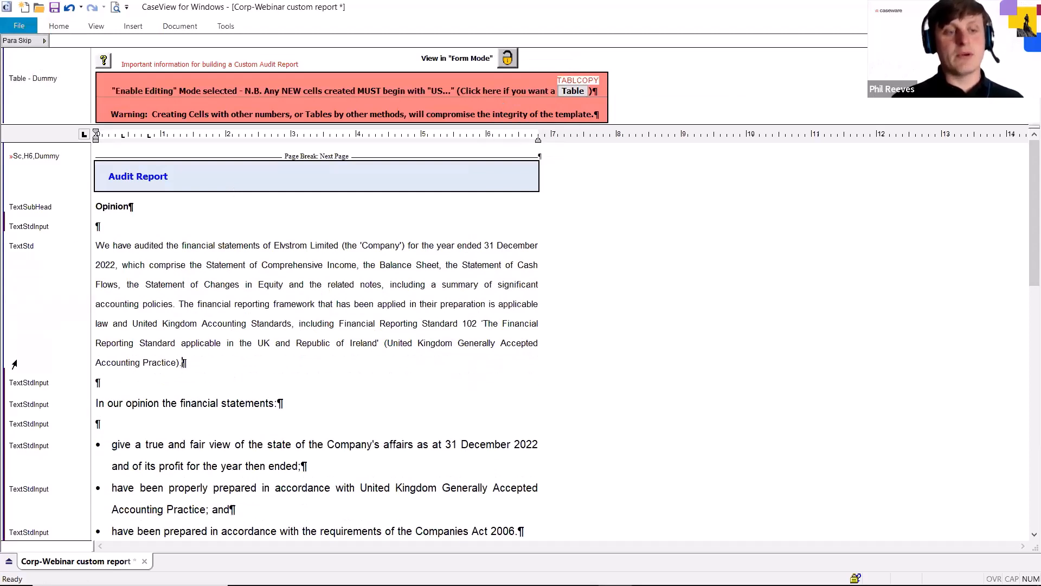
# Apply the TextStd style to the blank paragraph directly below the Opinion heading
pyautogui.rightClick(11, 379)
pyautogui.click(343, 377)
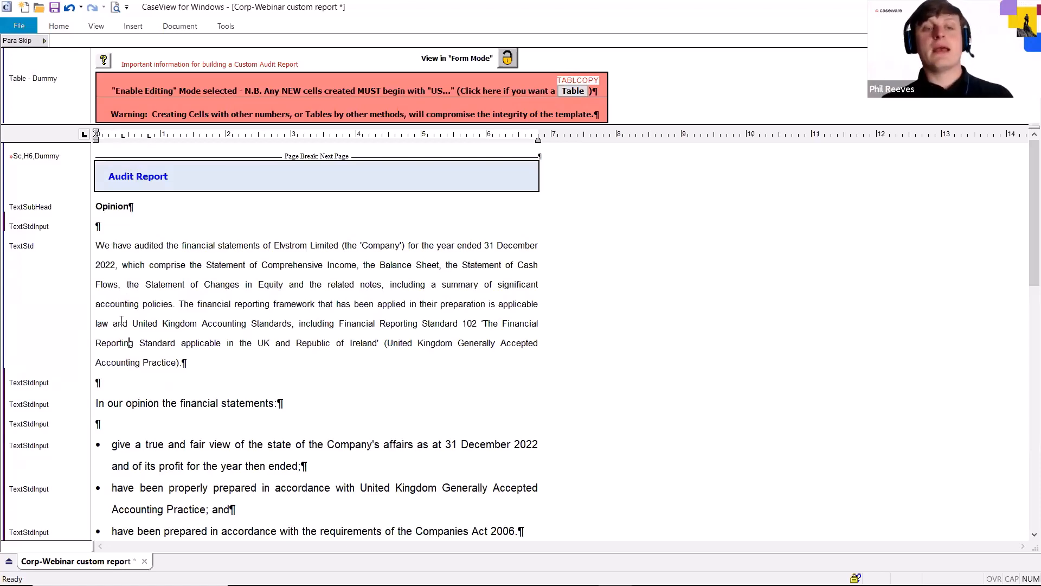
pyautogui.click(112, 225)
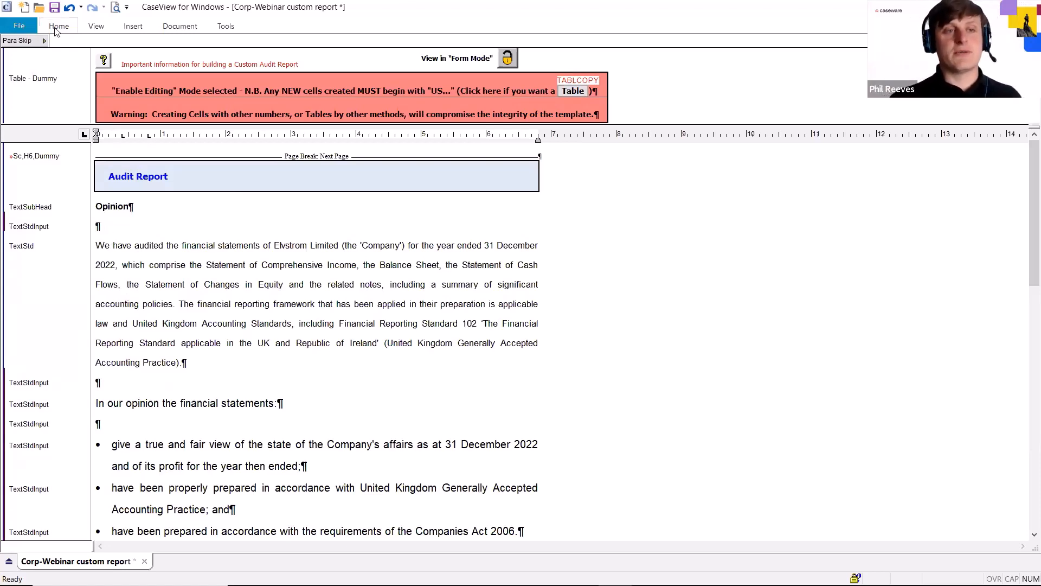
pyautogui.click(58, 26)
pyautogui.click(576, 50)
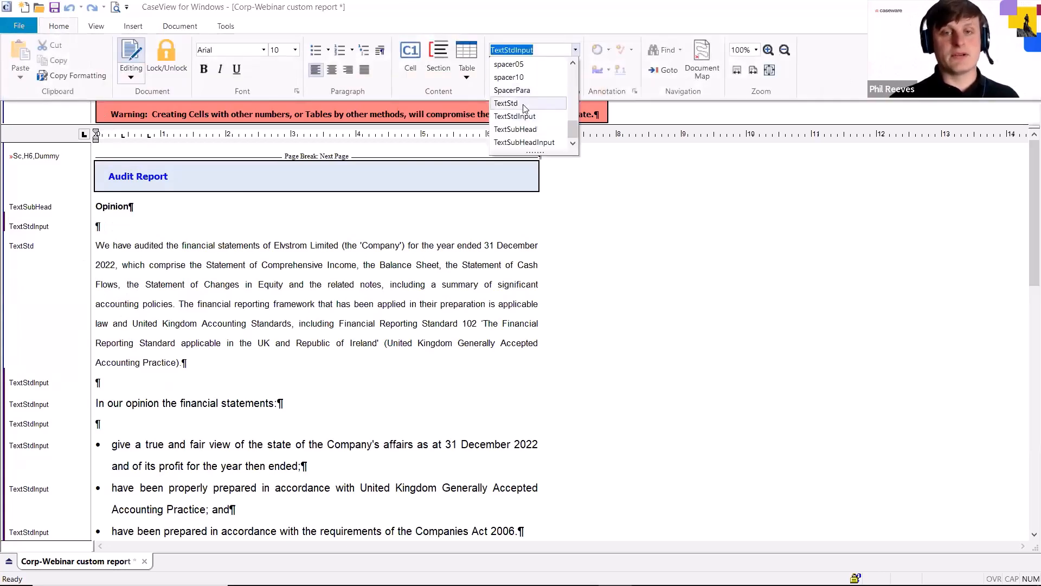
pyautogui.click(528, 103)
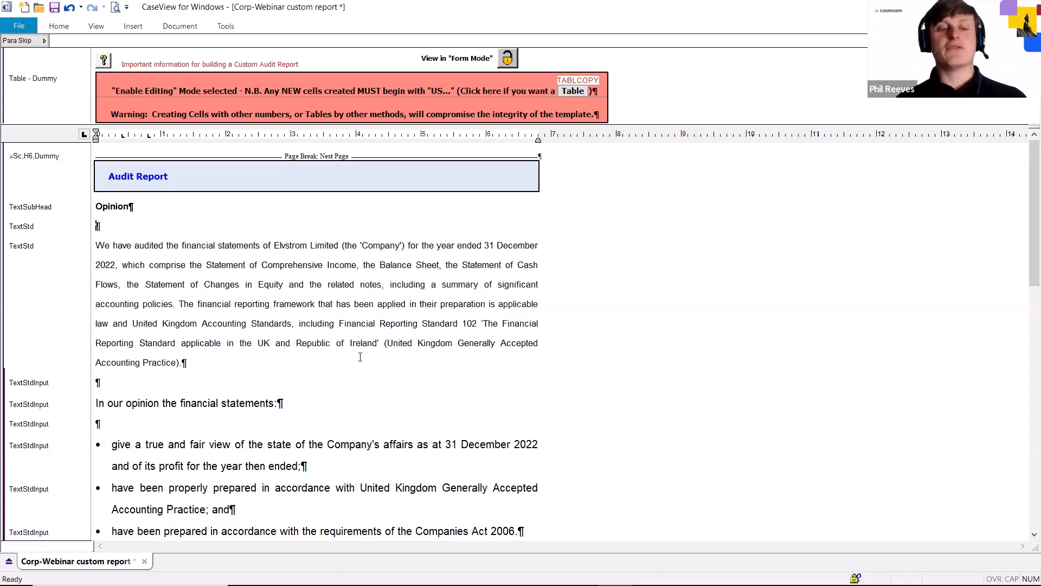
# Apply the TextStd style to the text from "In our opinion the financial statements:" through the bullet ending "Companies Act 2006."
pyautogui.scroll(-2, 360, 360)
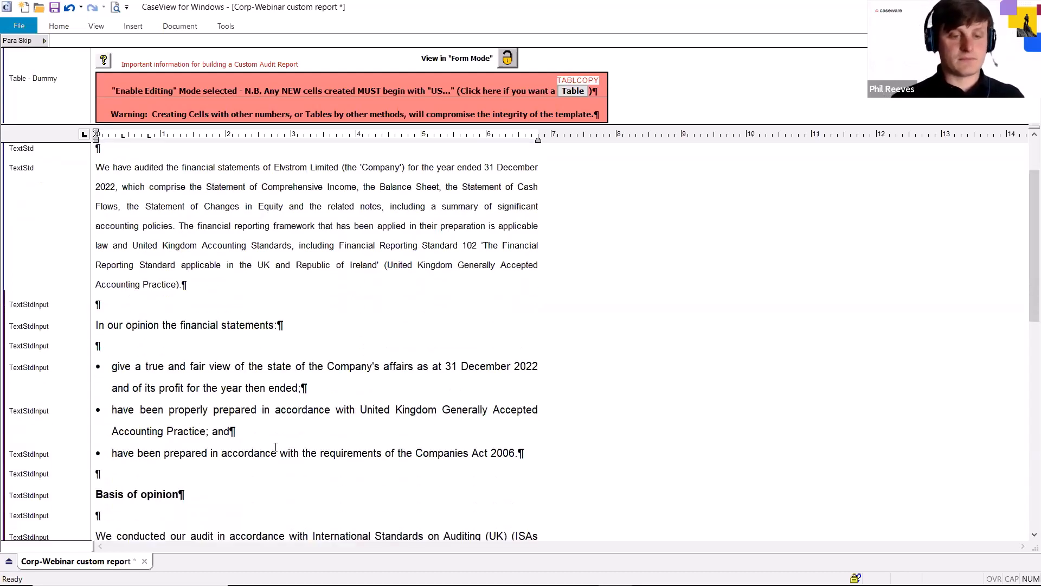
pyautogui.moveTo(519, 452); pyautogui.dragTo(96, 325)
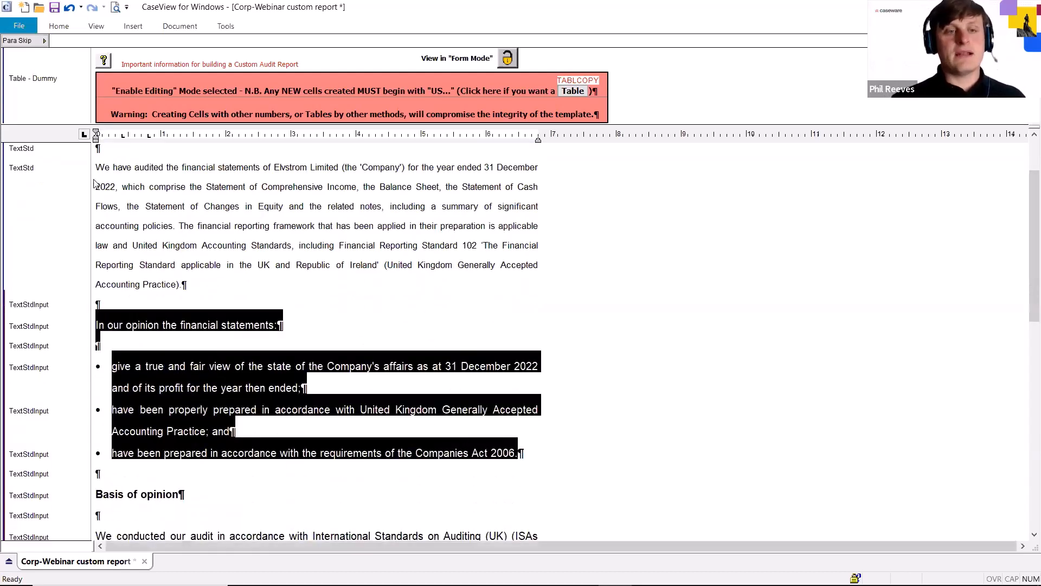
pyautogui.click(72, 30)
pyautogui.click(575, 50)
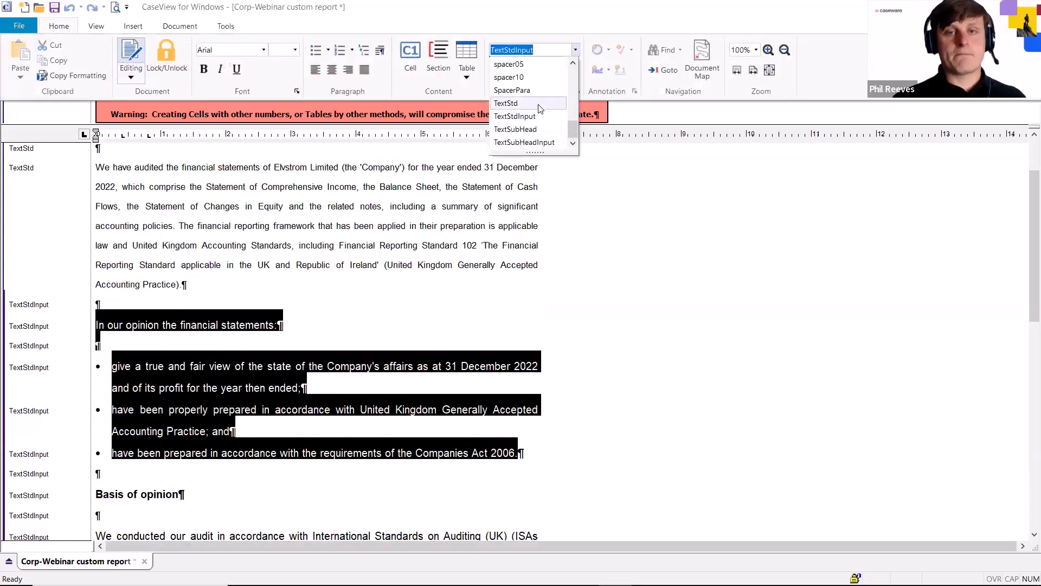
pyautogui.click(525, 104)
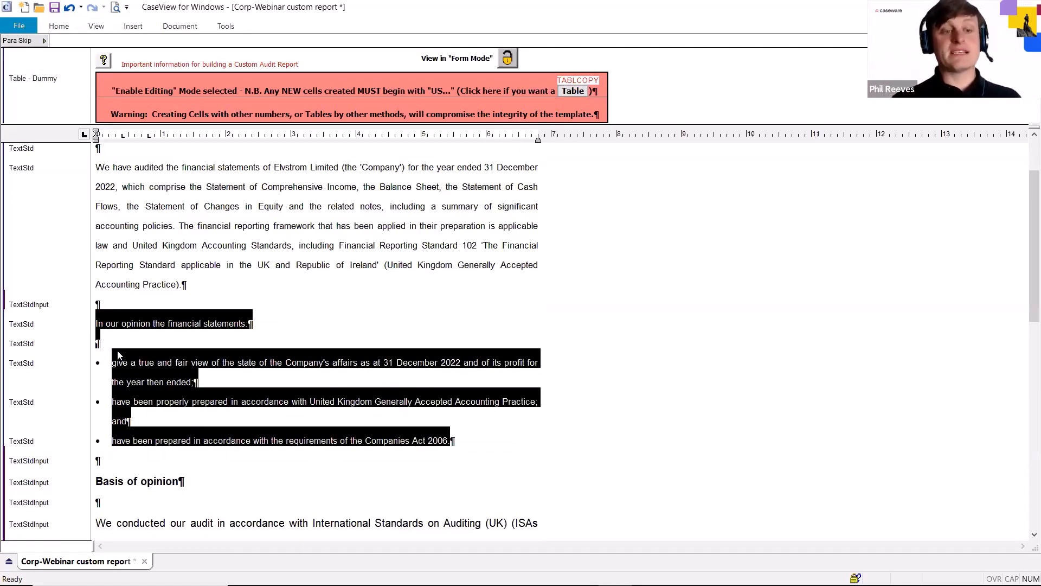
# Change the style of the blank paragraph above "In our opinion the financial statements:" to TextStd
pyautogui.click(118, 306)
pyautogui.click(59, 27)
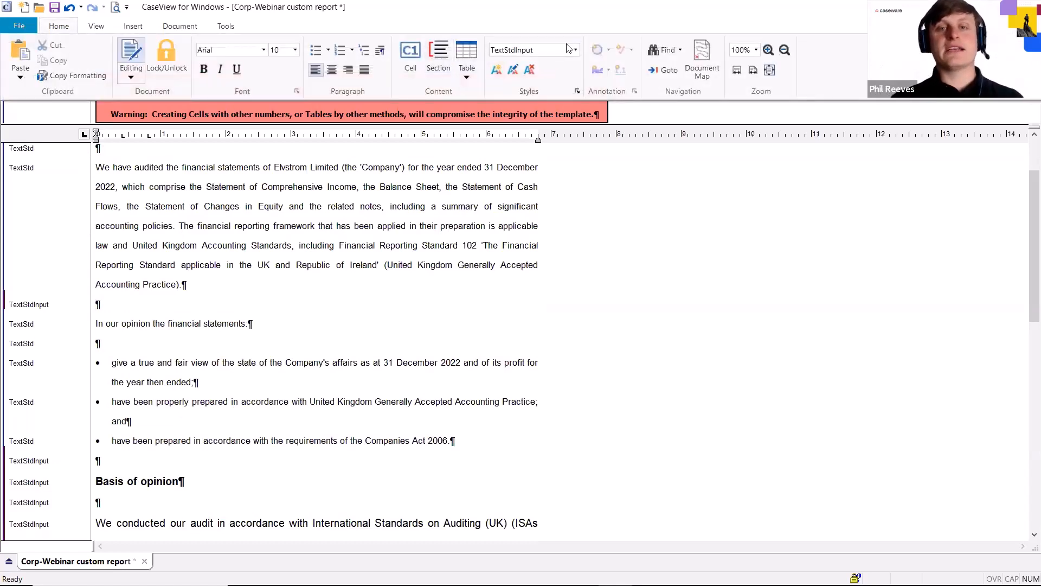
pyautogui.click(532, 54)
pyautogui.press('End')
pyautogui.hotkey('shift', 'Left')
pyautogui.hotkey('shift', 'Left')
pyautogui.hotkey('shift', 'Left')
pyautogui.hotkey('shift', 'Left')
pyautogui.hotkey('shift', 'Left')
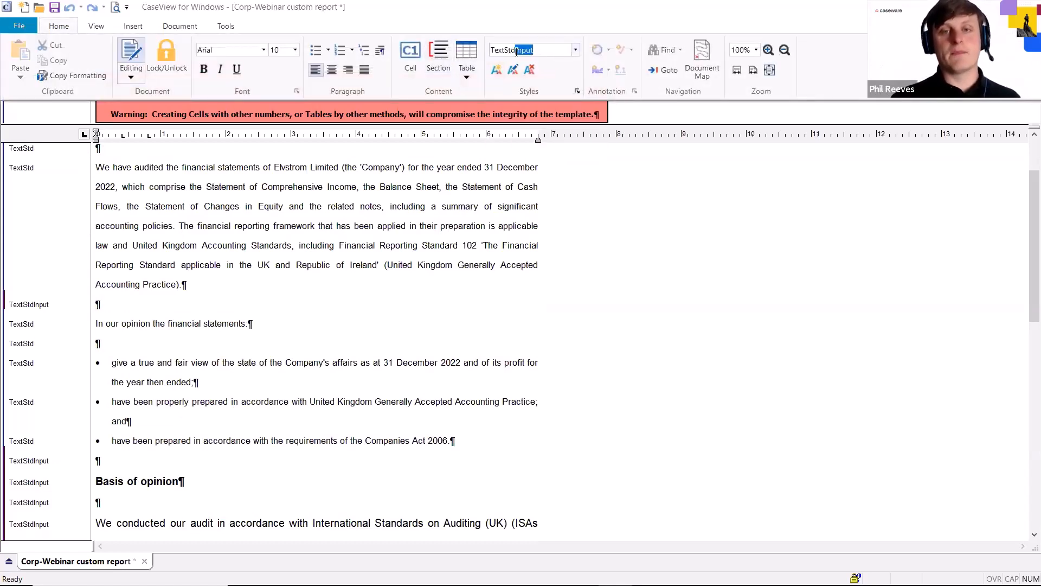
pyautogui.press('Delete')
pyautogui.press('Return')
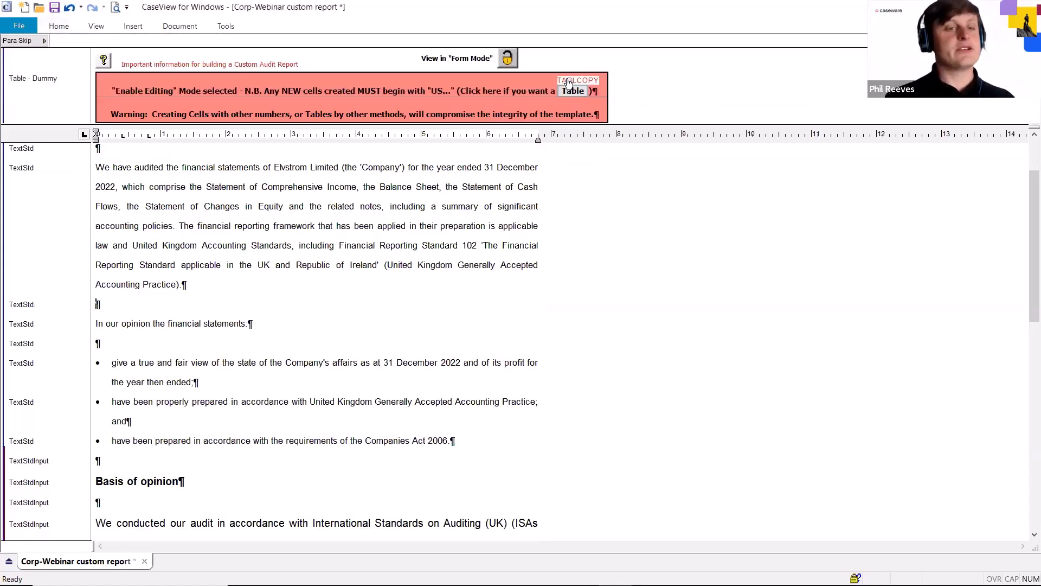
# Replace the pasted bullet on the "give a true and fair view" paragraph with the Bullets multilevel list at a 0.40" text indent
pyautogui.click(114, 364)
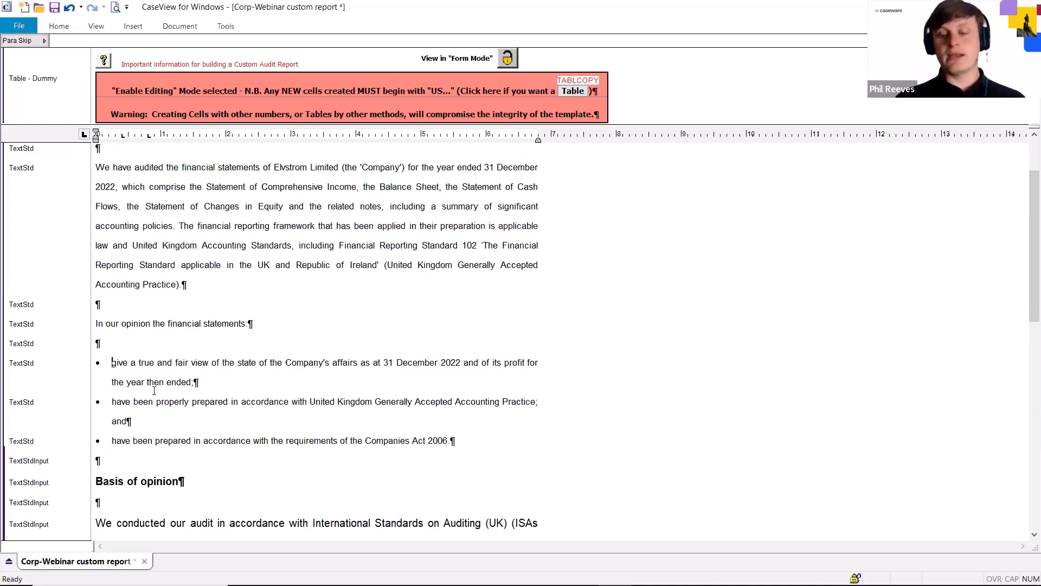
pyautogui.press('BackSpace')
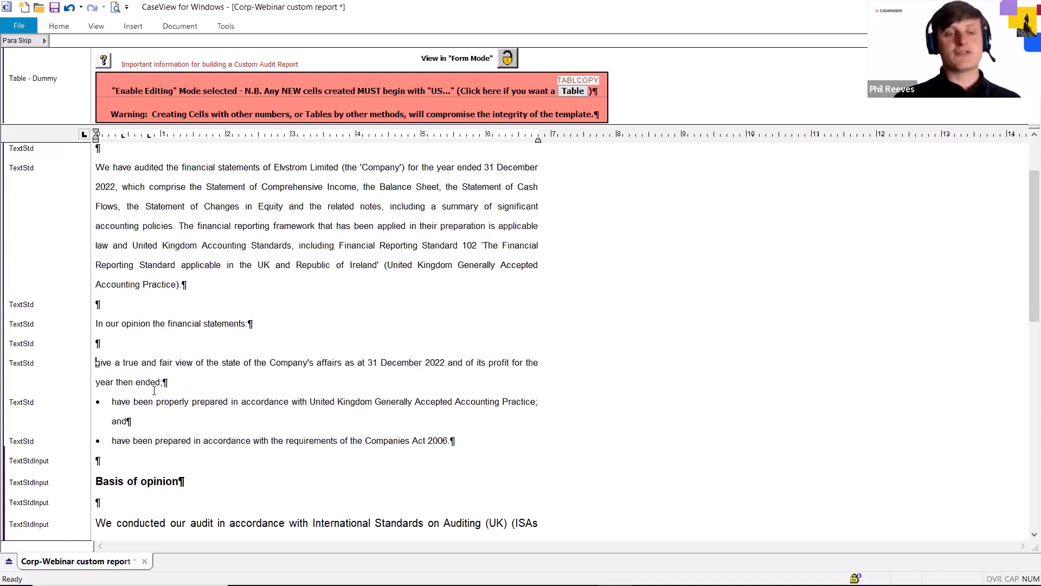
pyautogui.click(57, 28)
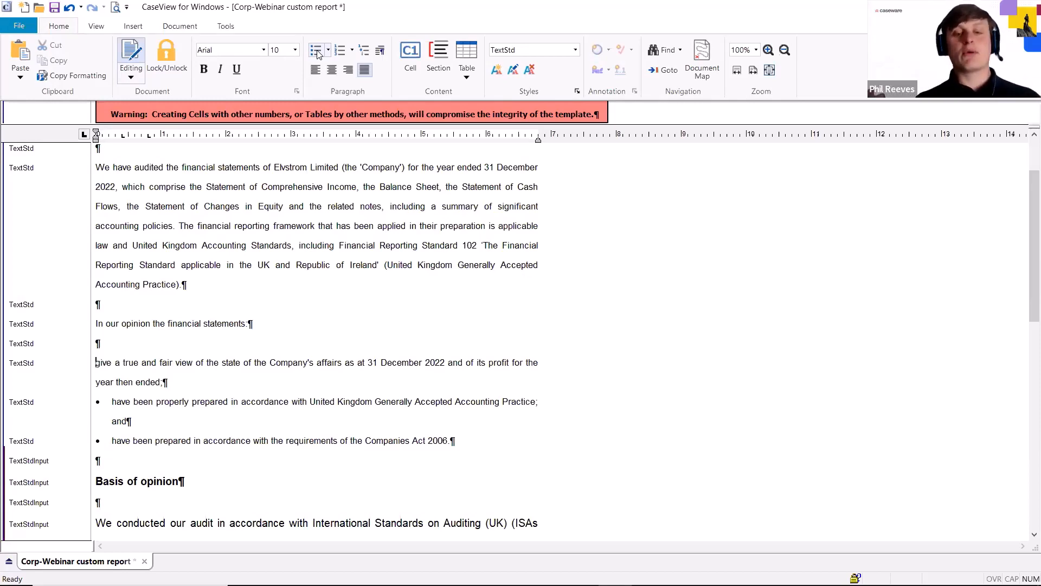
pyautogui.click(371, 50)
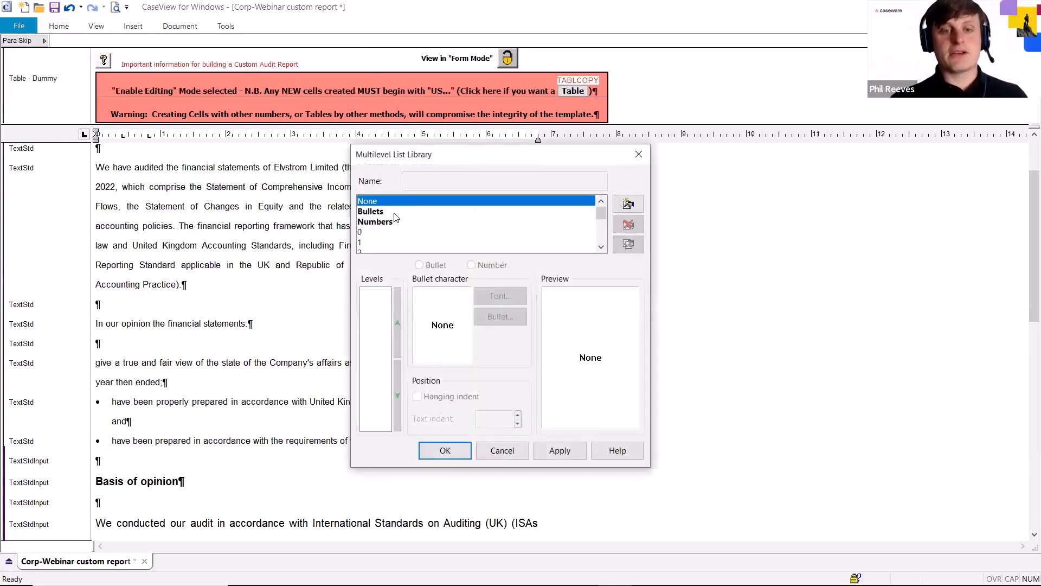
pyautogui.click(398, 212)
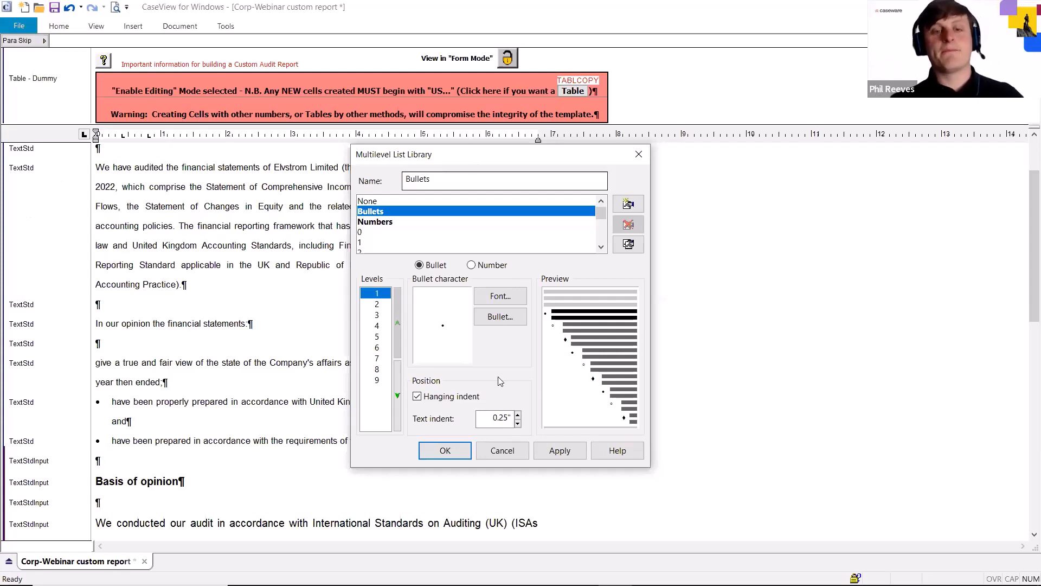
pyautogui.doubleClick(504, 418)
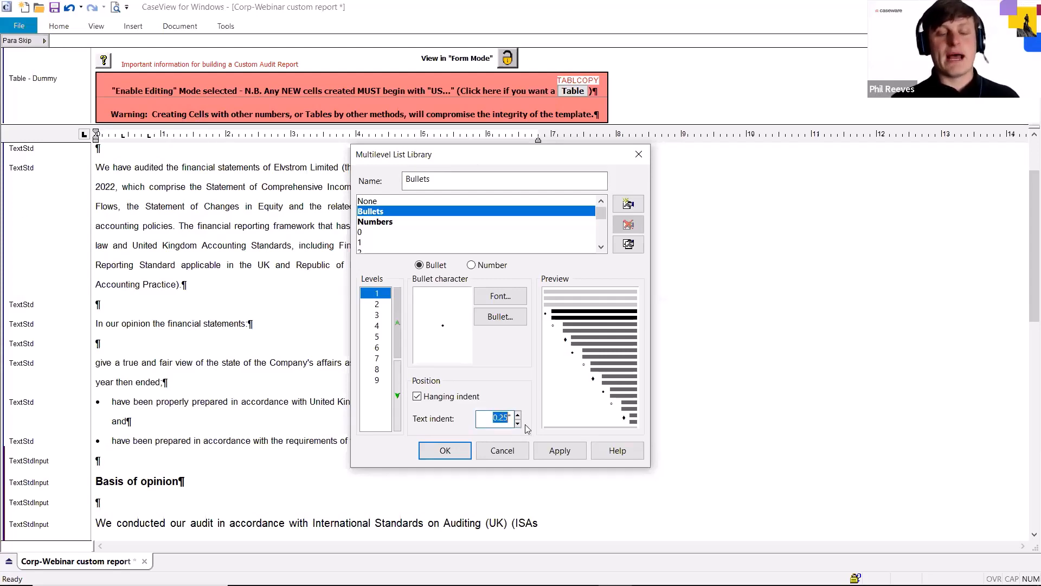
pyautogui.write('0.4')
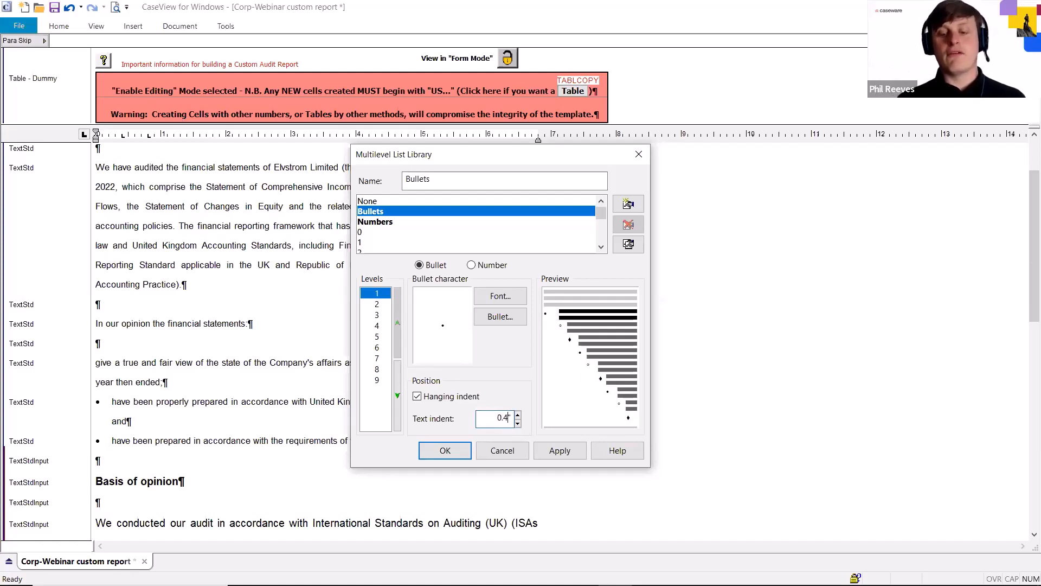
pyautogui.write('0')
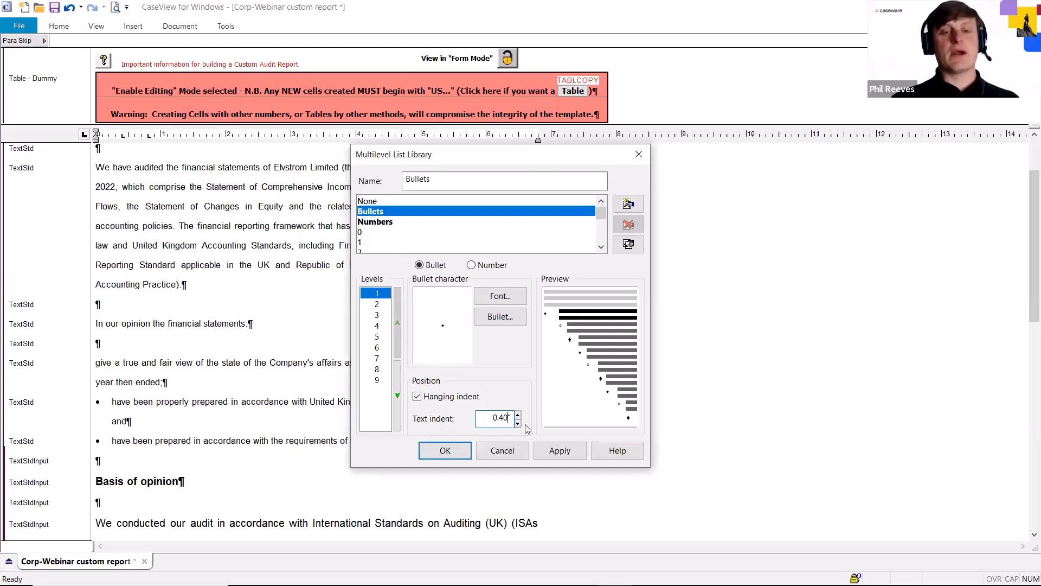
pyautogui.click(559, 452)
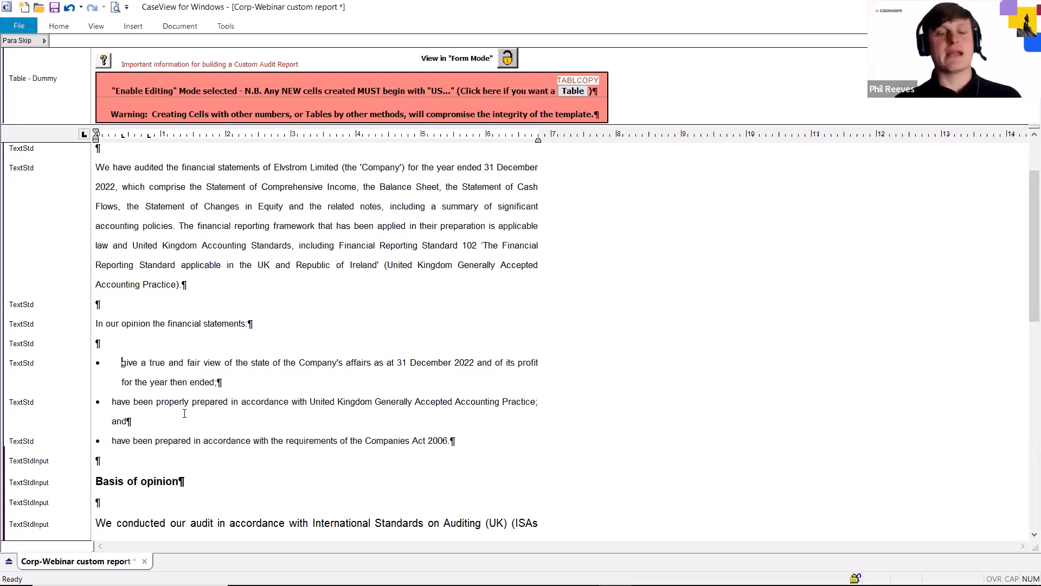
# Remove the pasted bullet from "have been properly prepared", merge it into the first bullet and split it off again to inherit the list formatting
pyautogui.click(111, 401)
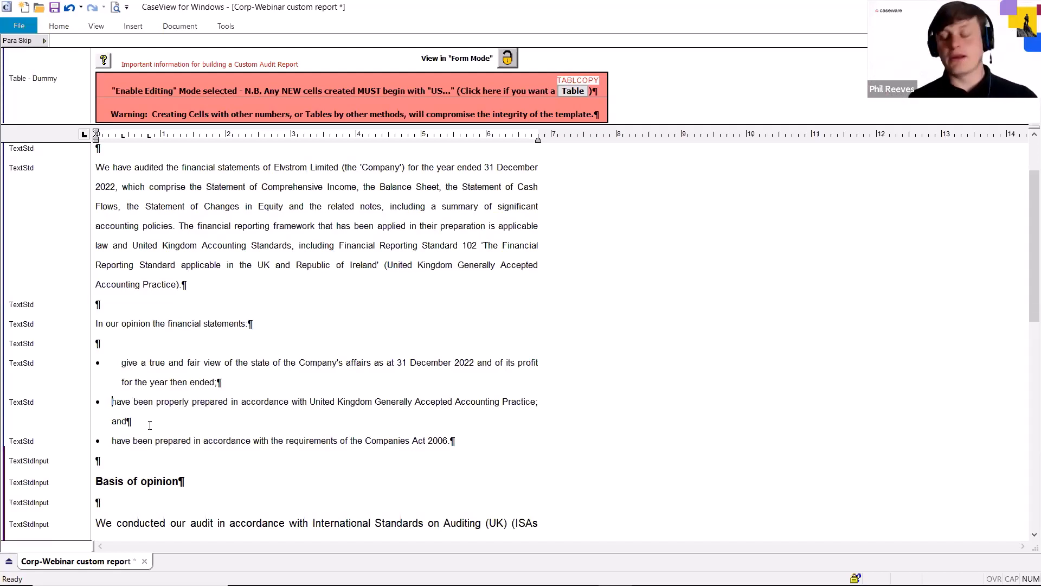
pyautogui.press('BackSpace')
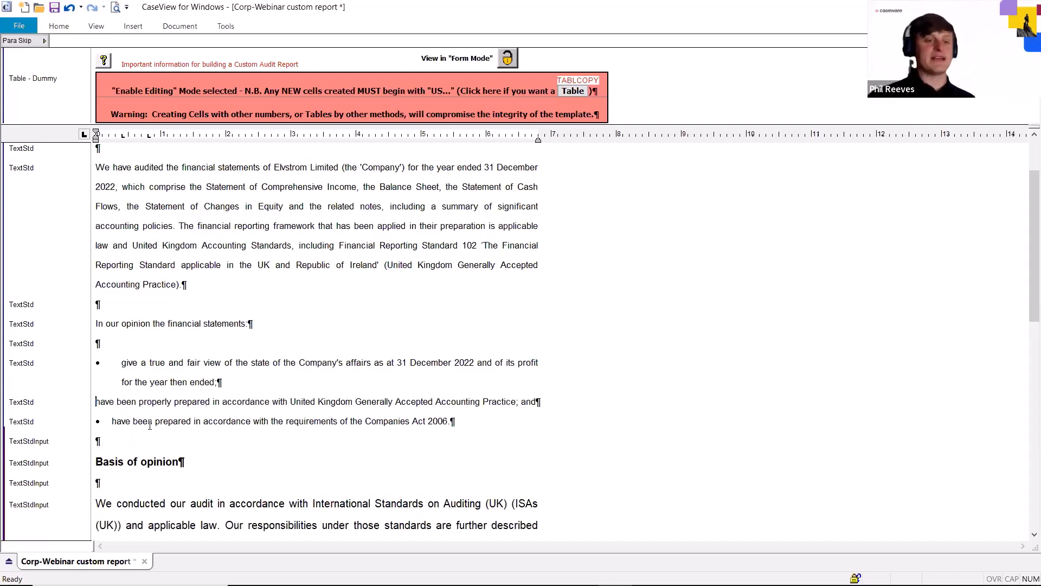
pyautogui.press('BackSpace')
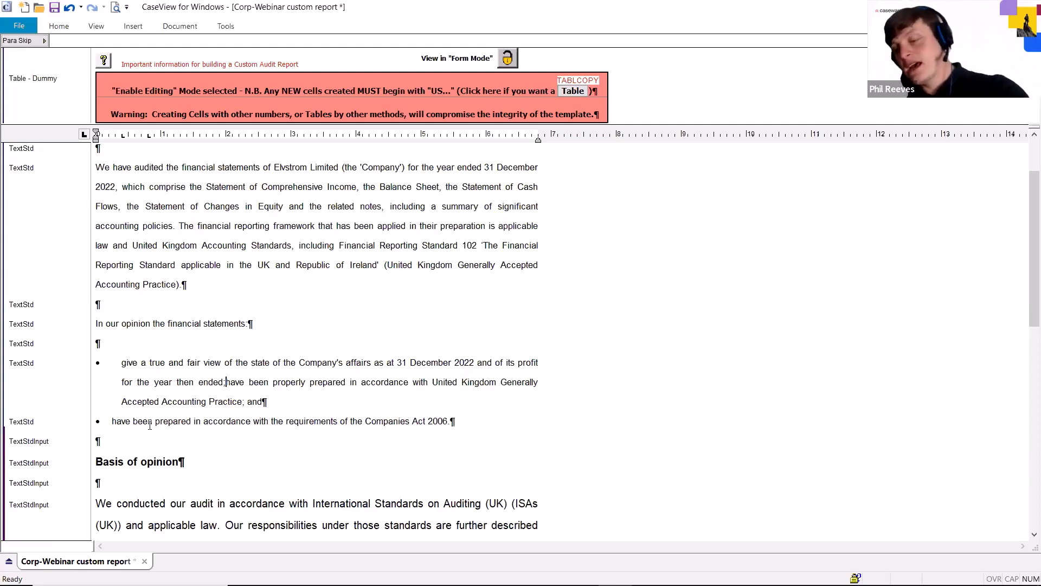
pyautogui.press('Return')
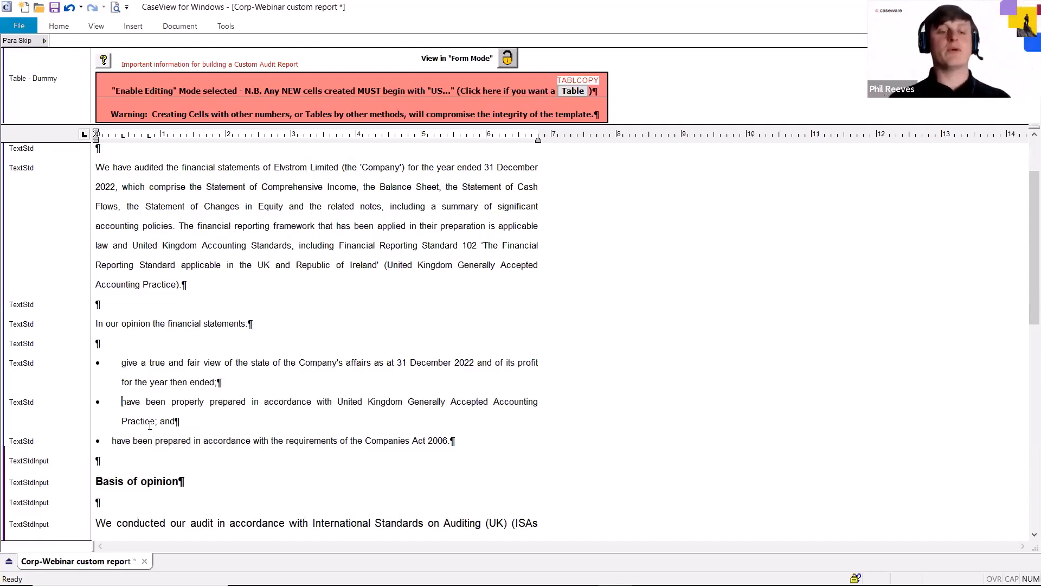
# Remove the pasted bullet from "have been prepared in accordance with the requirements" and re-create it as a separate bullet with the second bullet's formatting
pyautogui.press('Down')
pyautogui.press('Down')
pyautogui.press('Left')
pyautogui.press('Left')
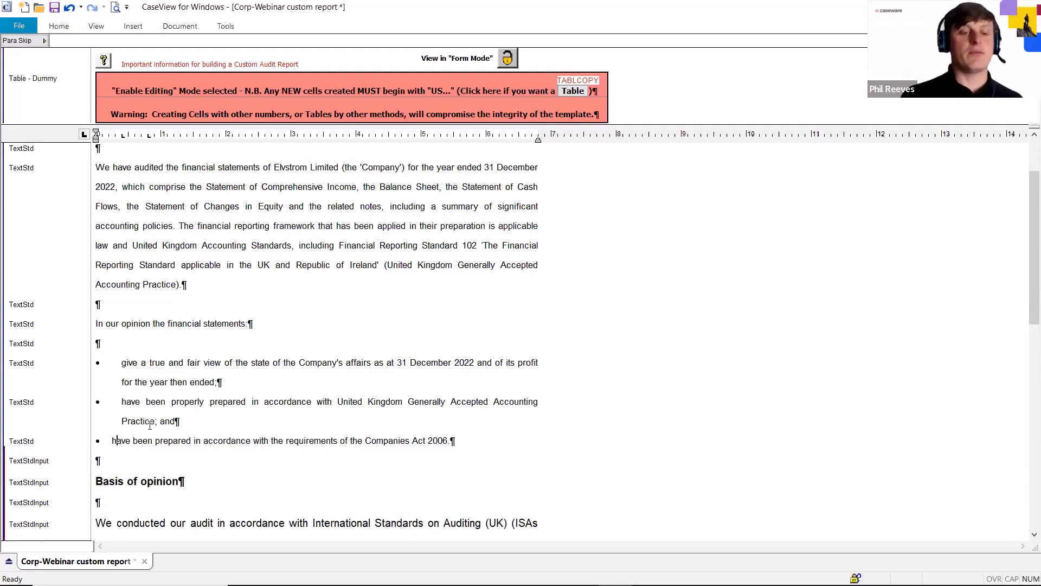
pyautogui.press('BackSpace')
pyautogui.press('BackSpace')
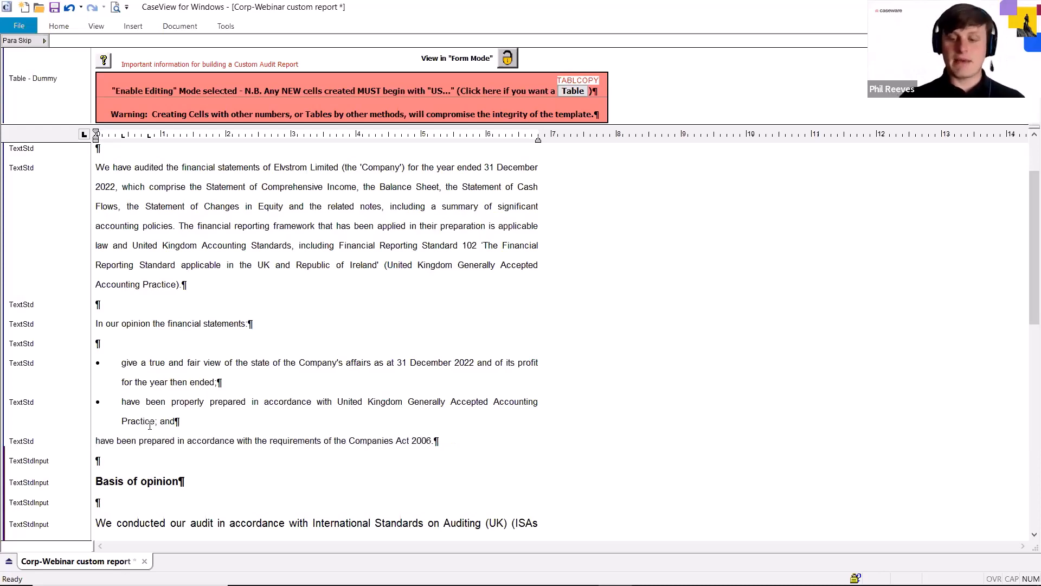
pyautogui.press('Return')
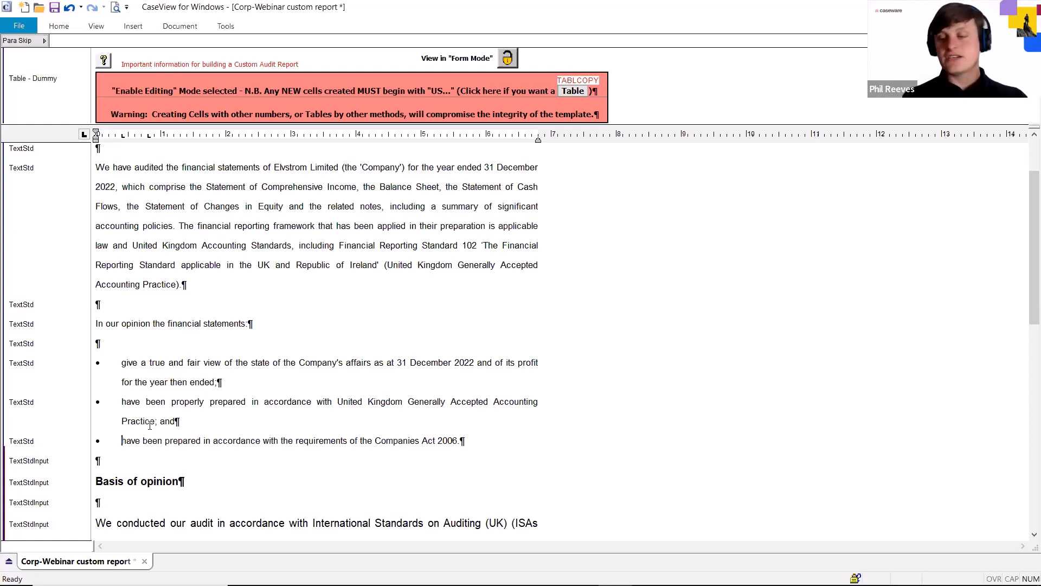
# Merge the "have been prepared in accordance with the requirements" bullet into the second bullet and split it off again as a third bullet
pyautogui.press('BackSpace')
pyautogui.press('BackSpace')
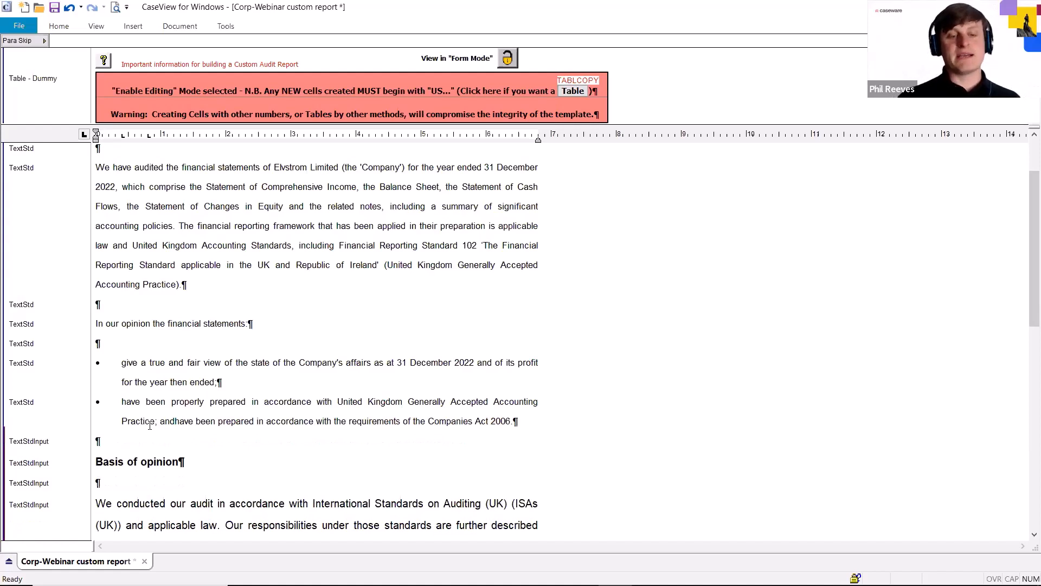
pyautogui.press('Return')
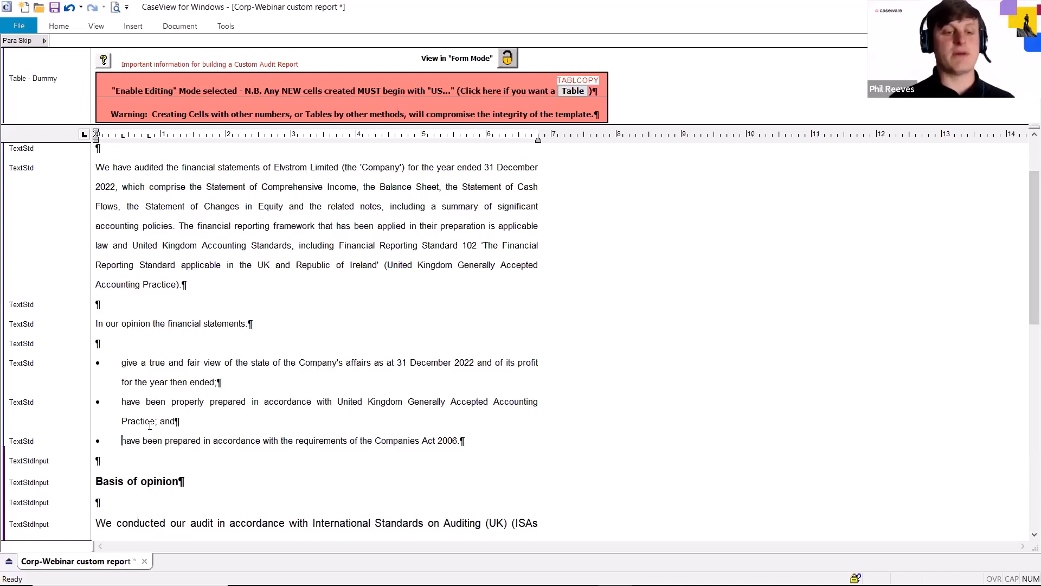
# Rejoin the third bullet to the second and insert a soft line break between "and" and "have been prepared" within the same bullet
pyautogui.press('BackSpace')
pyautogui.press('BackSpace')
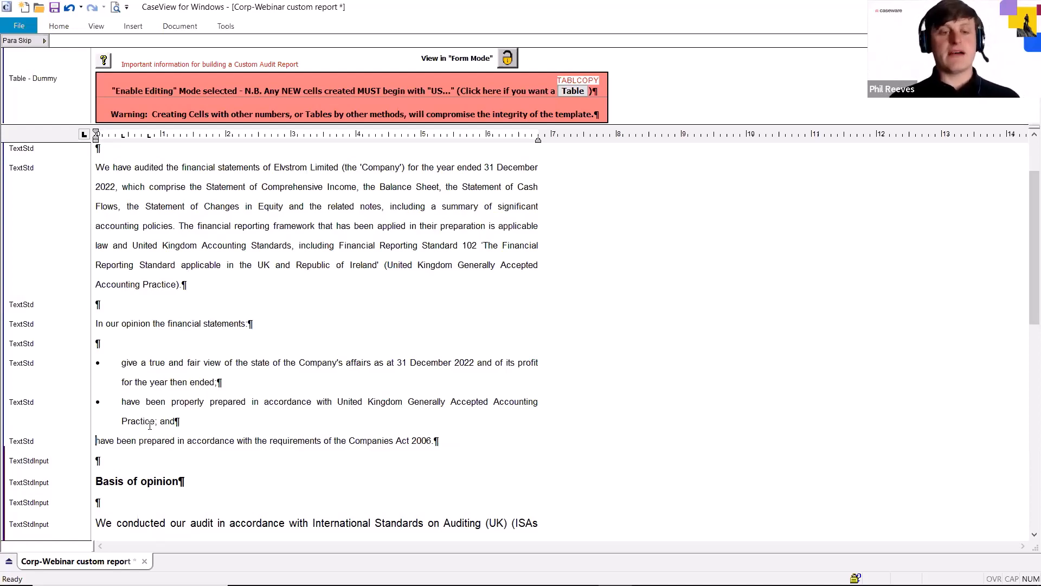
pyautogui.hotkey('ctrl', 'Return')
pyautogui.press('Tab')
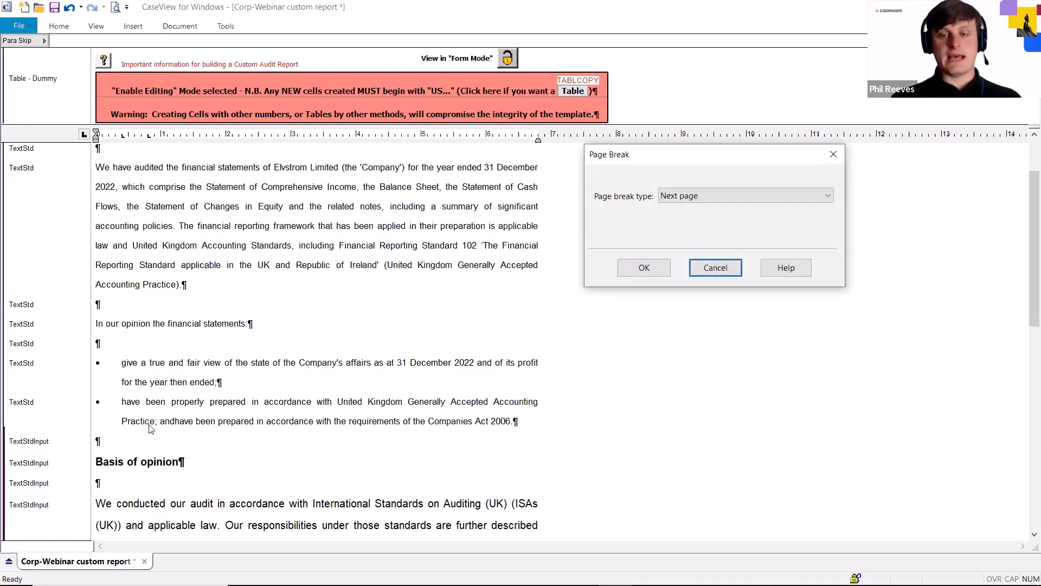
pyautogui.press('Return')
pyautogui.hotkey('shift', 'Return')
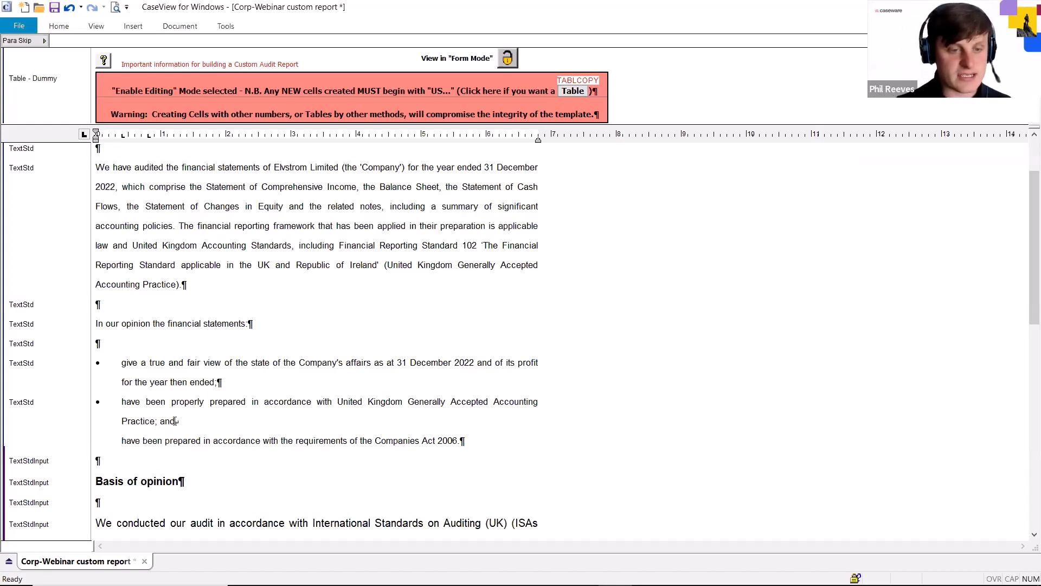
pyautogui.moveTo(175, 421); pyautogui.dragTo(159, 421)
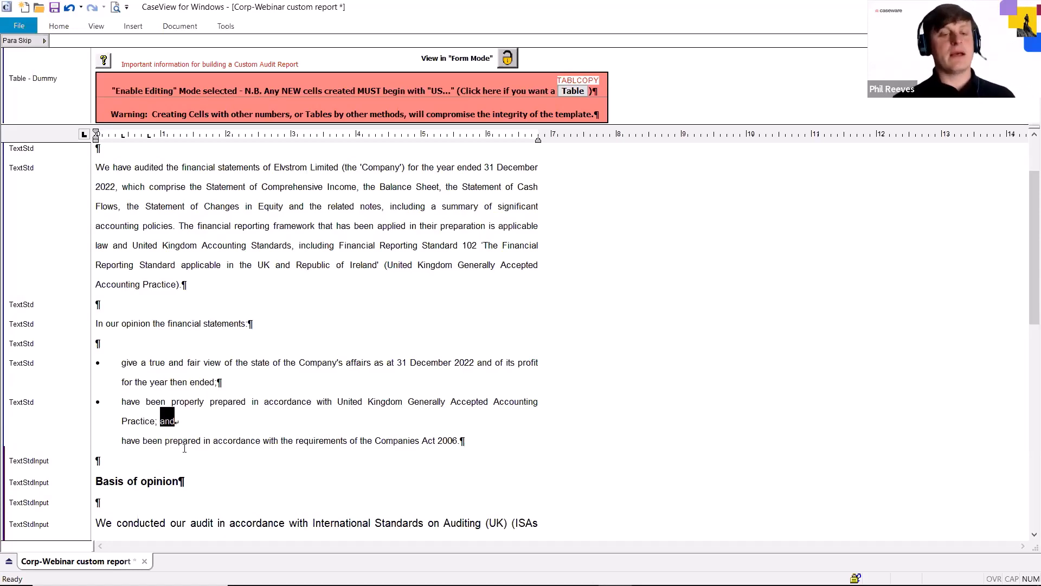
# Replace the soft line break after "Practice; and" with a paragraph break so "have been prepared" starts its own bullet
pyautogui.click(122, 439)
pyautogui.press('BackSpace')
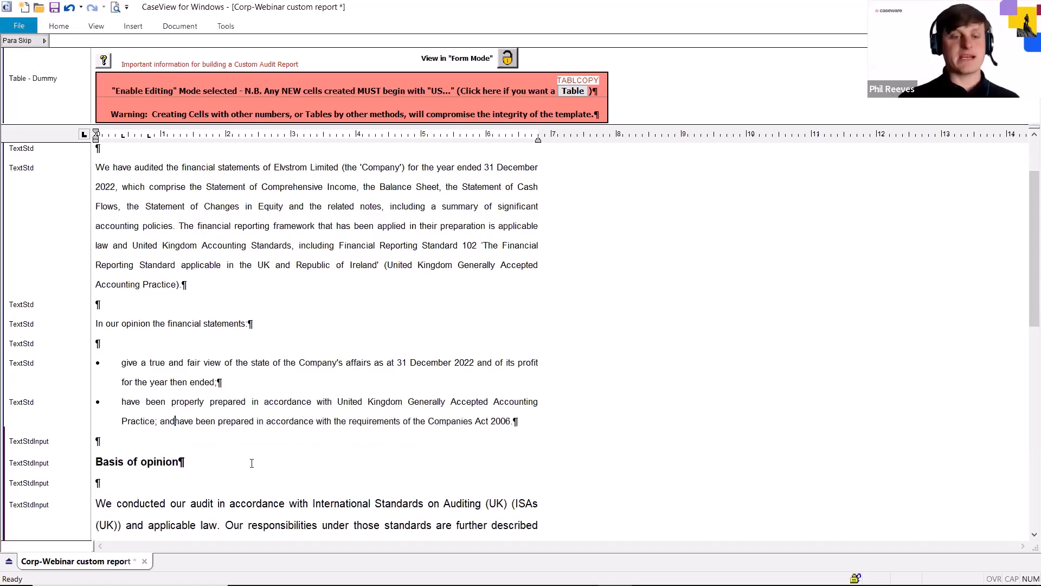
pyautogui.press('Return')
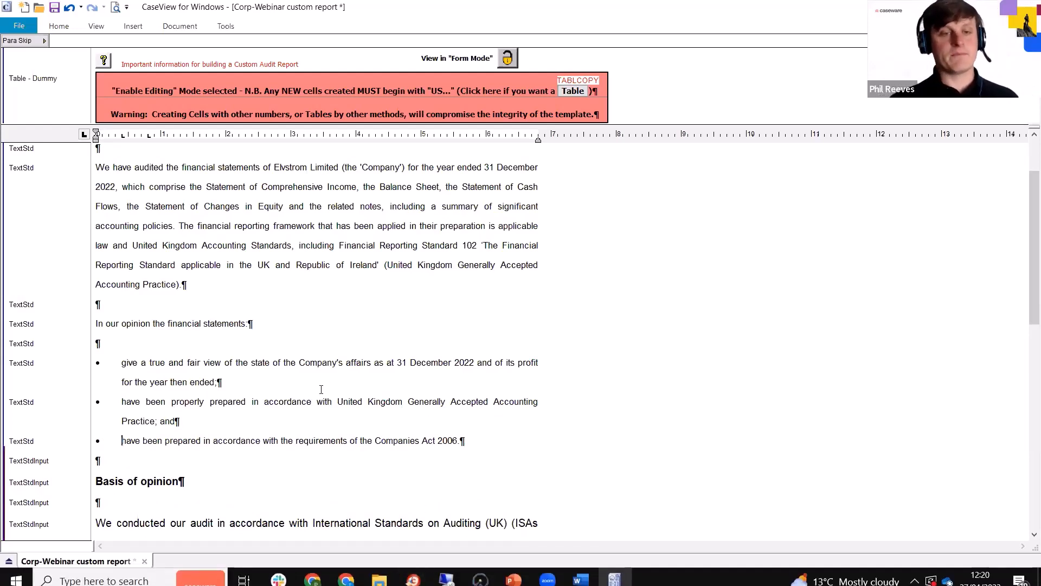
# Open the important information for building a Custom Audit Report, display the sample cells and check the Client name and CY year end entries
pyautogui.scroll(3, 320, 390)
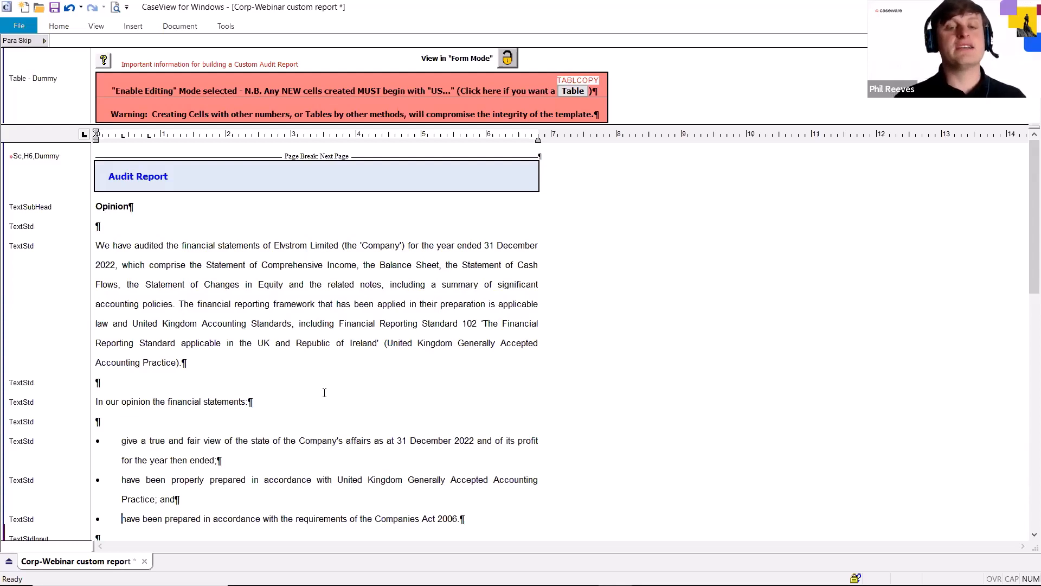
pyautogui.click(274, 247)
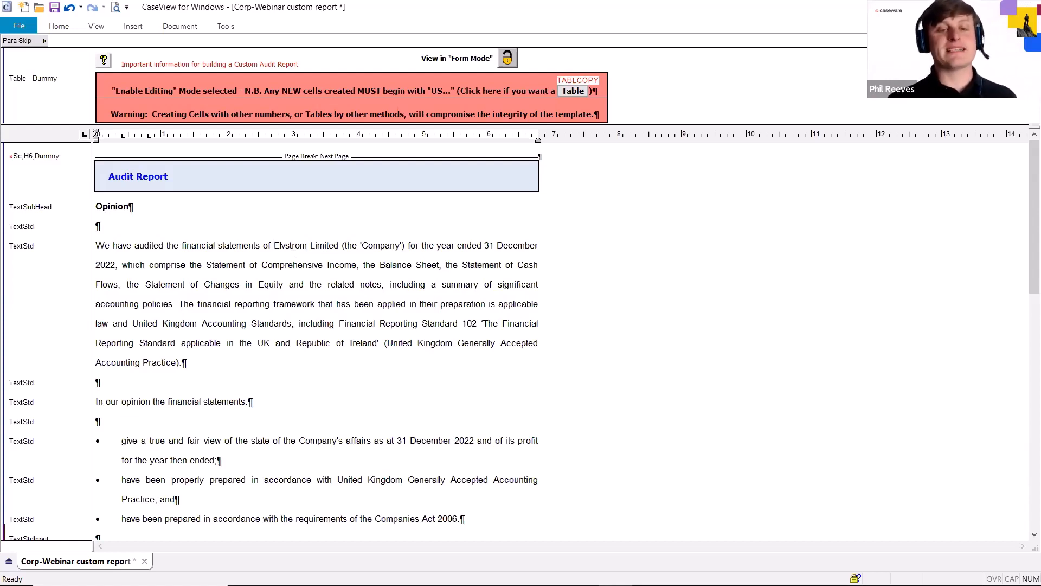
pyautogui.click(104, 61)
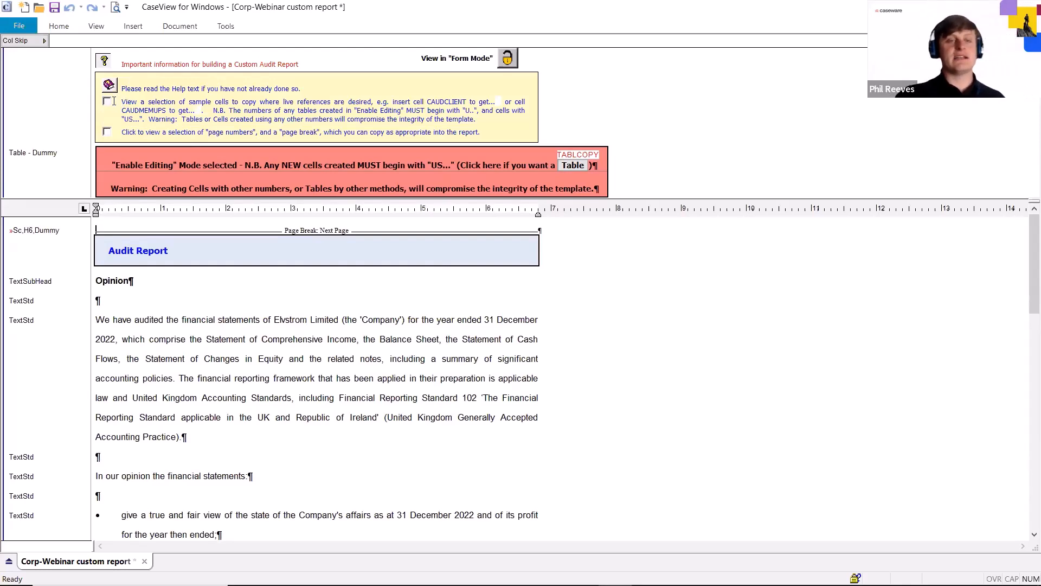
pyautogui.click(107, 101)
pyautogui.scroll(-2, 313, 221)
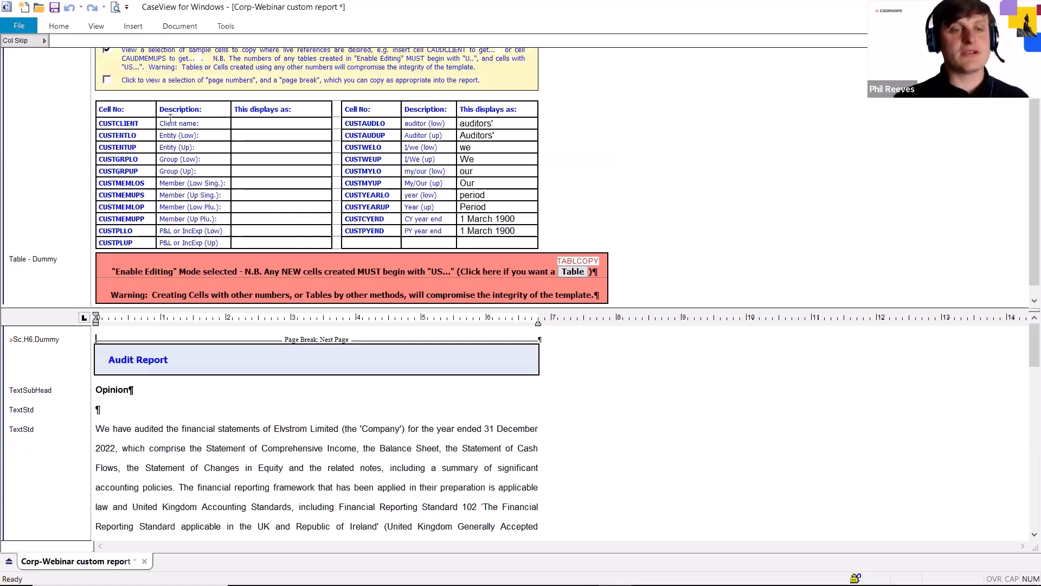
pyautogui.moveTo(159, 124); pyautogui.dragTo(225, 125)
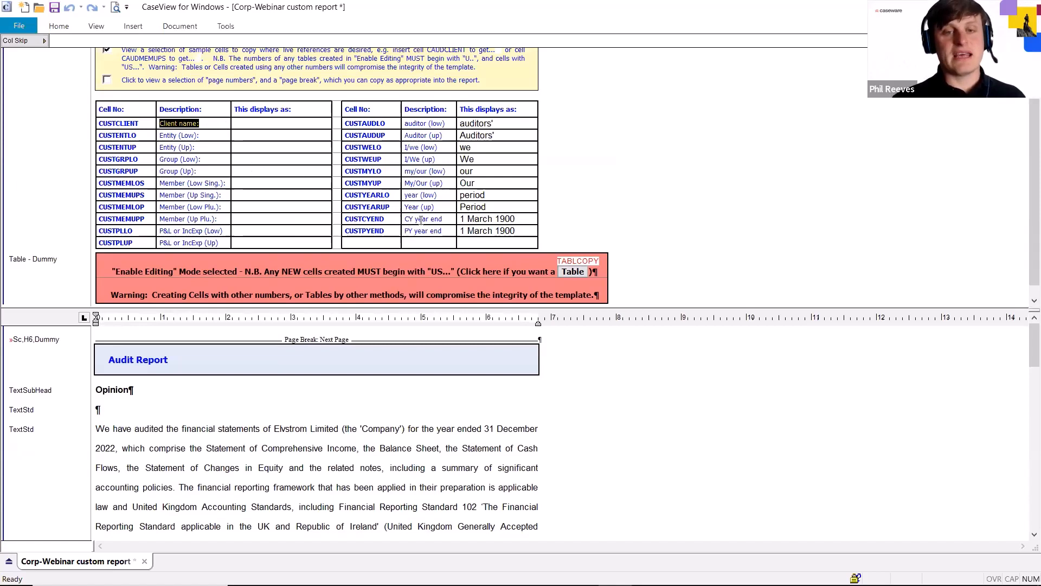
pyautogui.click(385, 220)
pyautogui.moveTo(385, 220); pyautogui.dragTo(434, 219)
pyautogui.moveTo(519, 219); pyautogui.dragTo(465, 219)
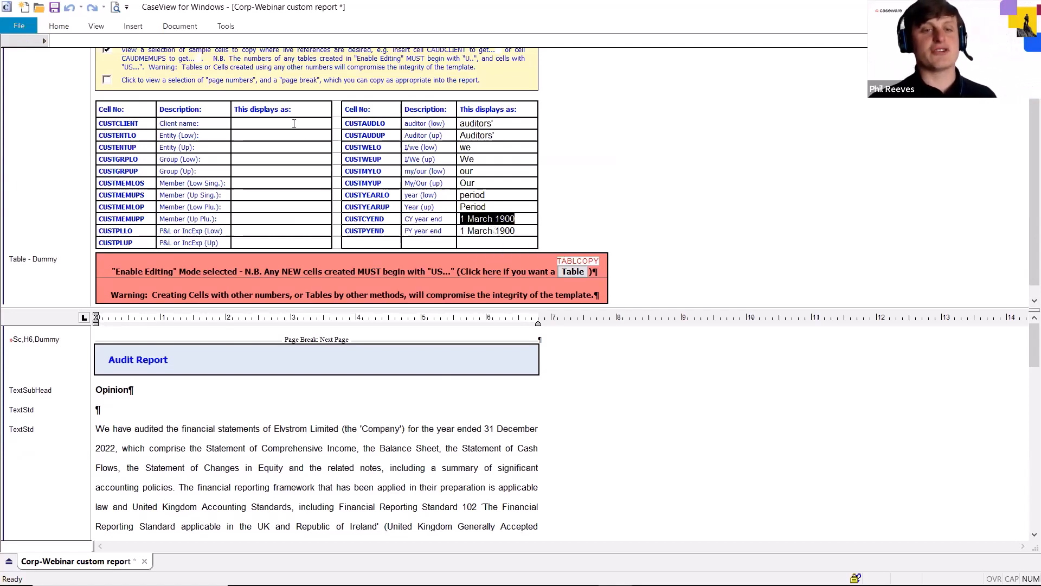
pyautogui.click(255, 123)
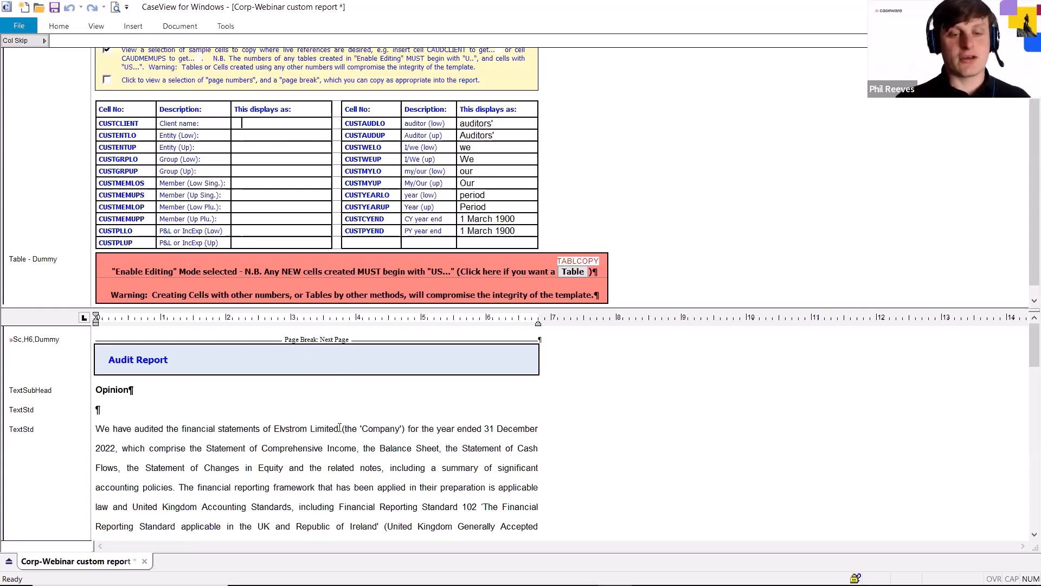
# Replace "Elvstrom Limited" in the opening Opinion paragraph with a cell numbered CUSTCLIENT, using the existing cell's properties
pyautogui.moveTo(338, 429); pyautogui.dragTo(273, 429)
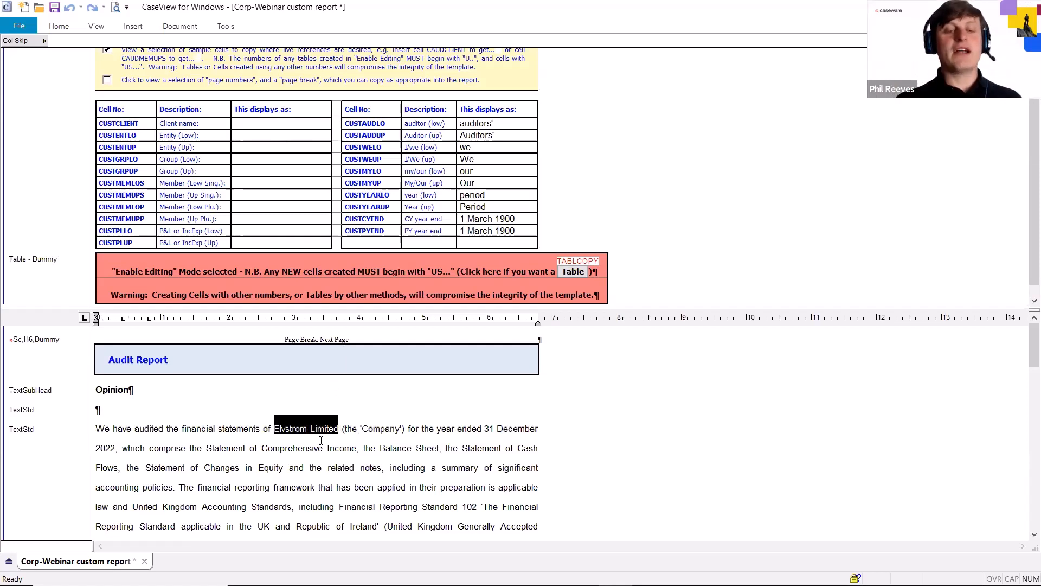
pyautogui.press('Delete')
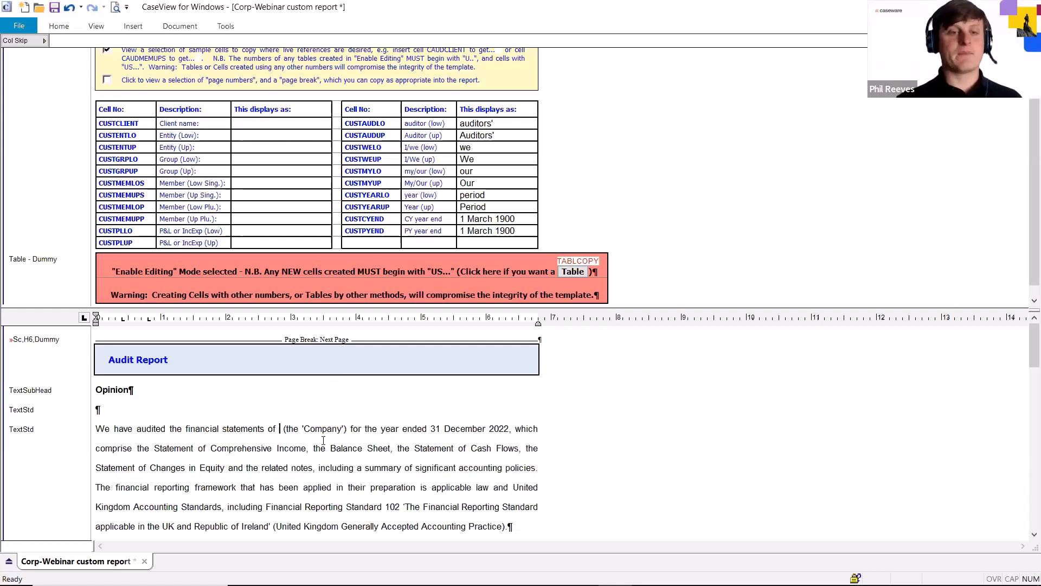
pyautogui.doubleClick(117, 123)
pyautogui.hotkey('ctrl', 'c')
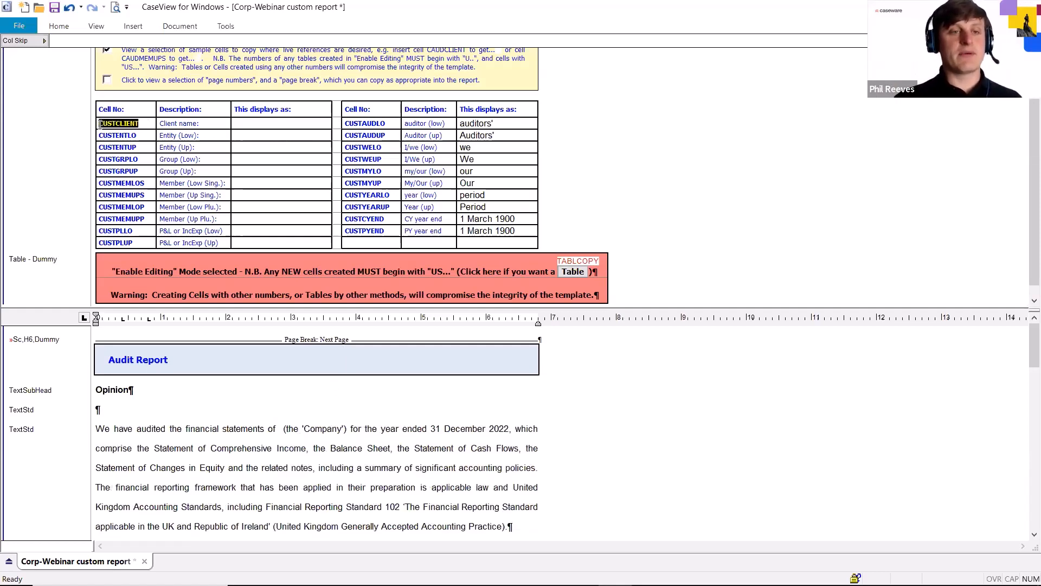
pyautogui.click(280, 429)
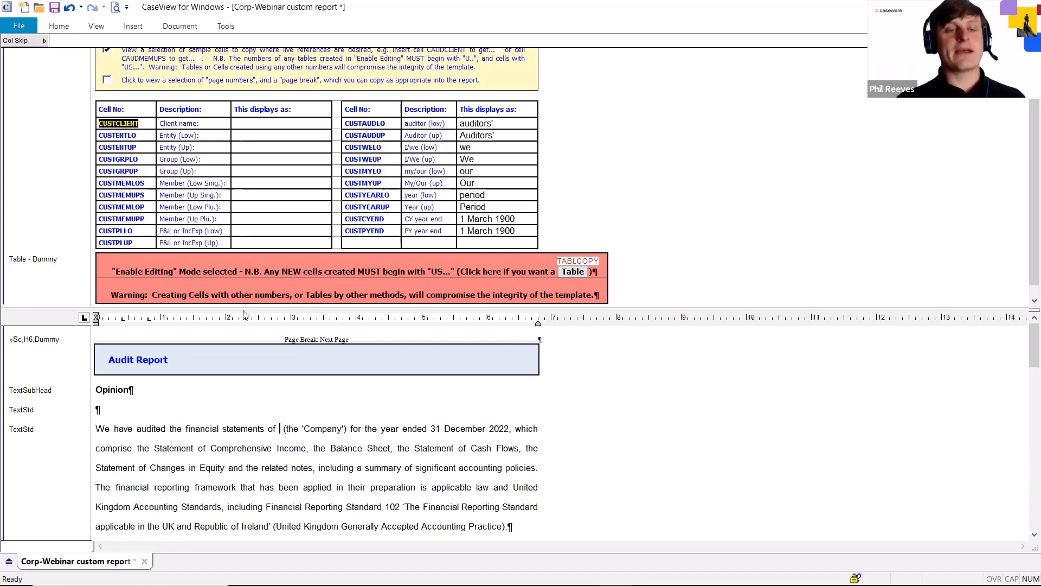
pyautogui.click(133, 27)
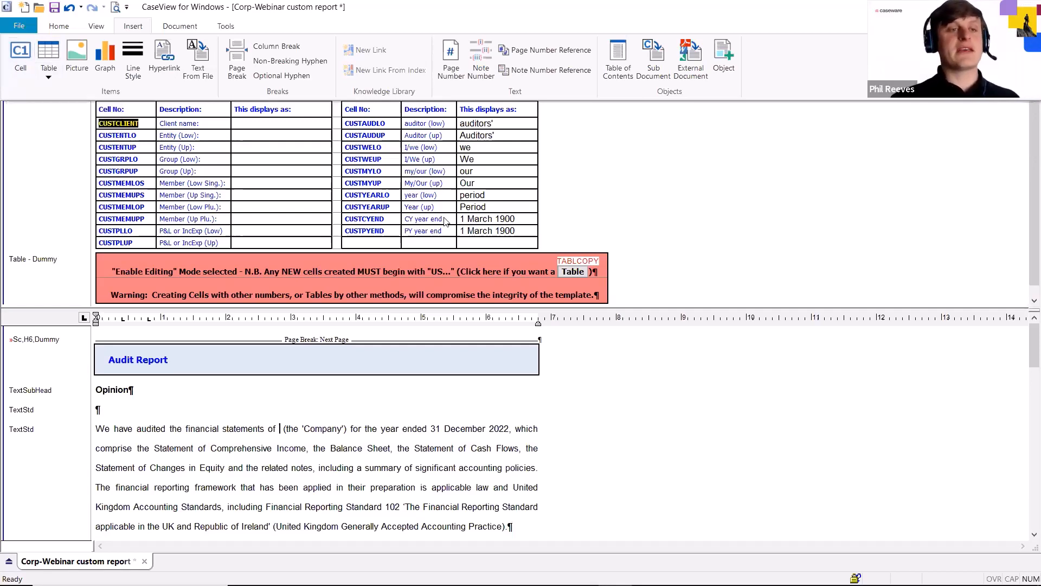
pyautogui.click(21, 58)
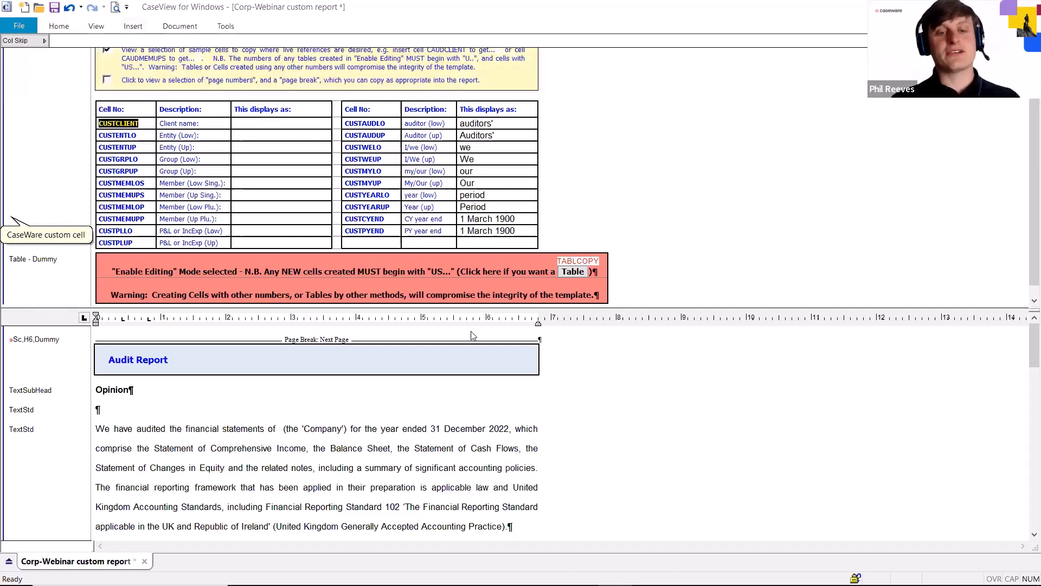
pyautogui.hotkey('ctrl', 'v')
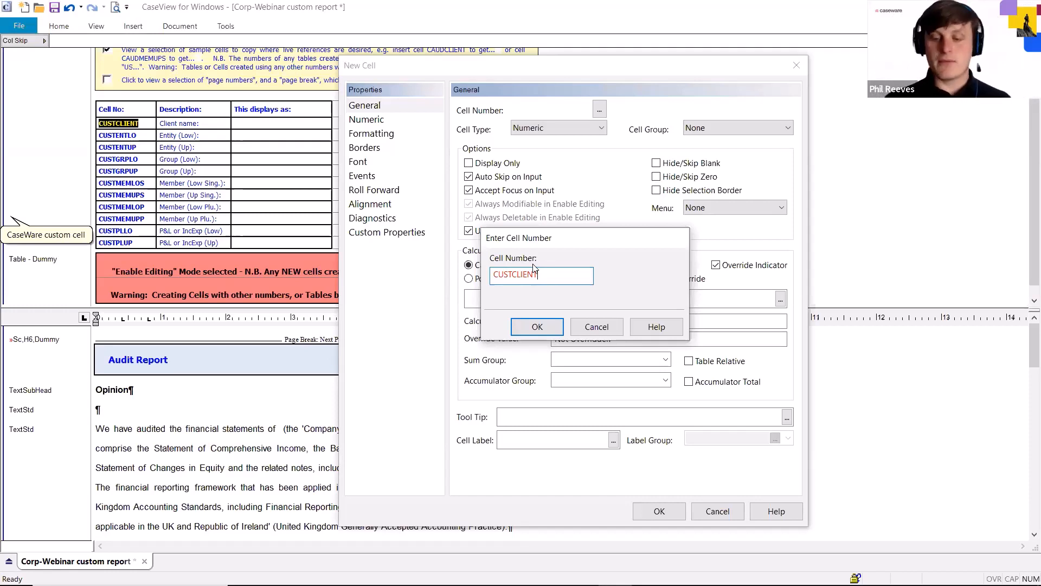
pyautogui.press('Return')
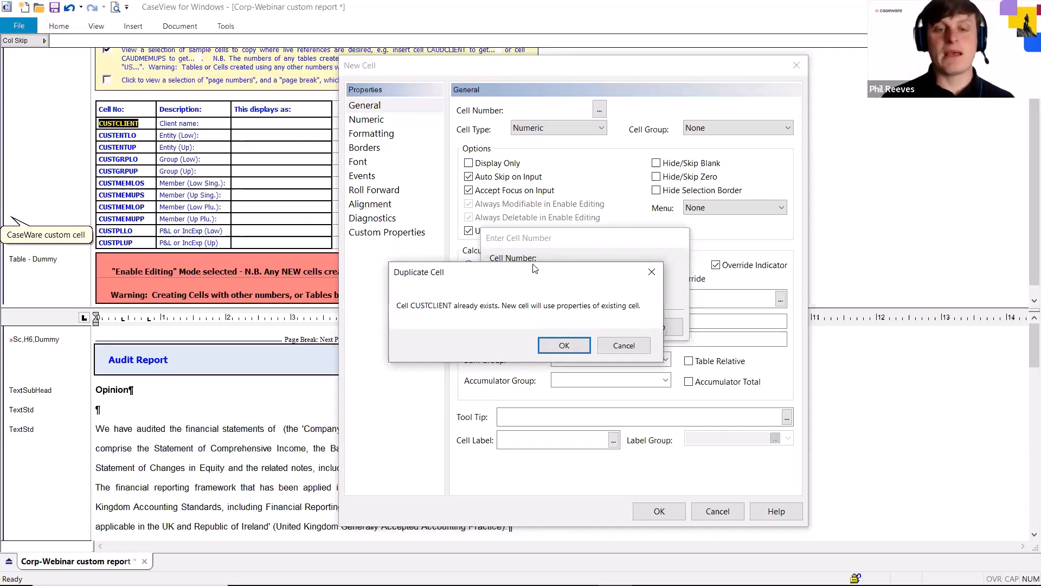
pyautogui.press('Return')
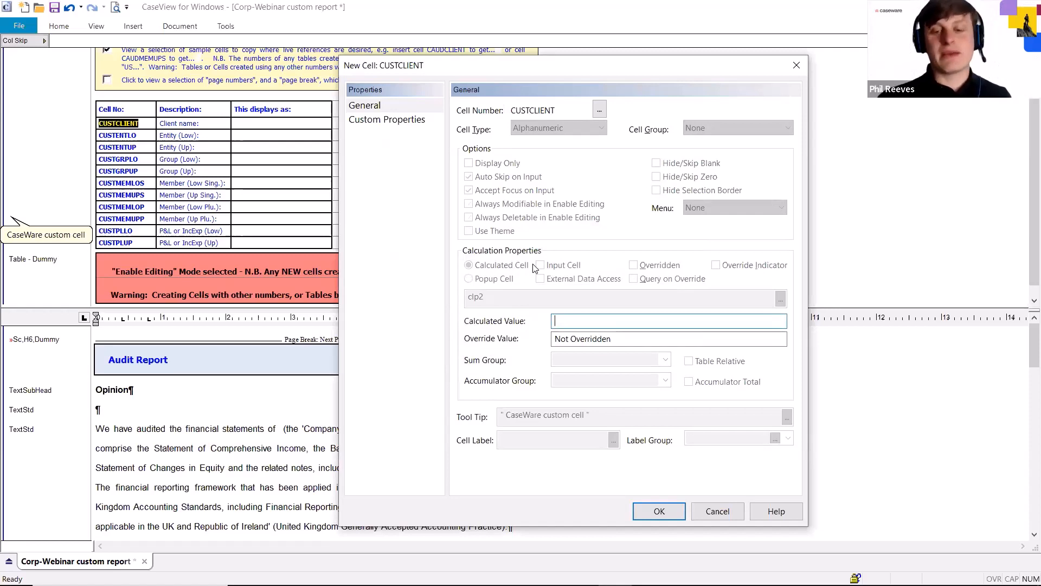
pyautogui.press('Return')
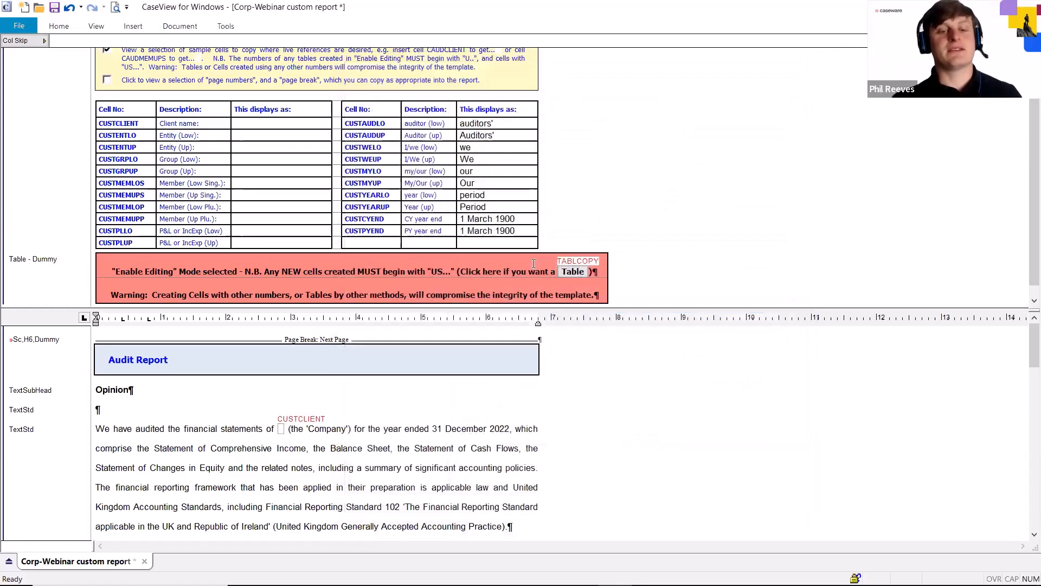
pyautogui.click(281, 428)
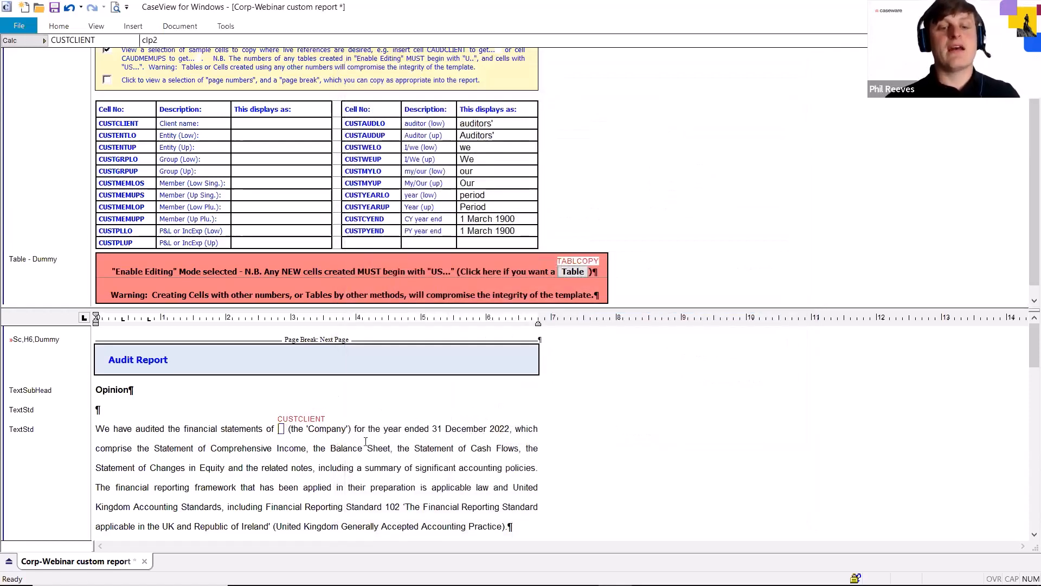
# Replace the date "31 December 2022" after "for the year ended" in the Opinion paragraph with the existing CUSTCYEND cell
pyautogui.moveTo(436, 427); pyautogui.dragTo(511, 428)
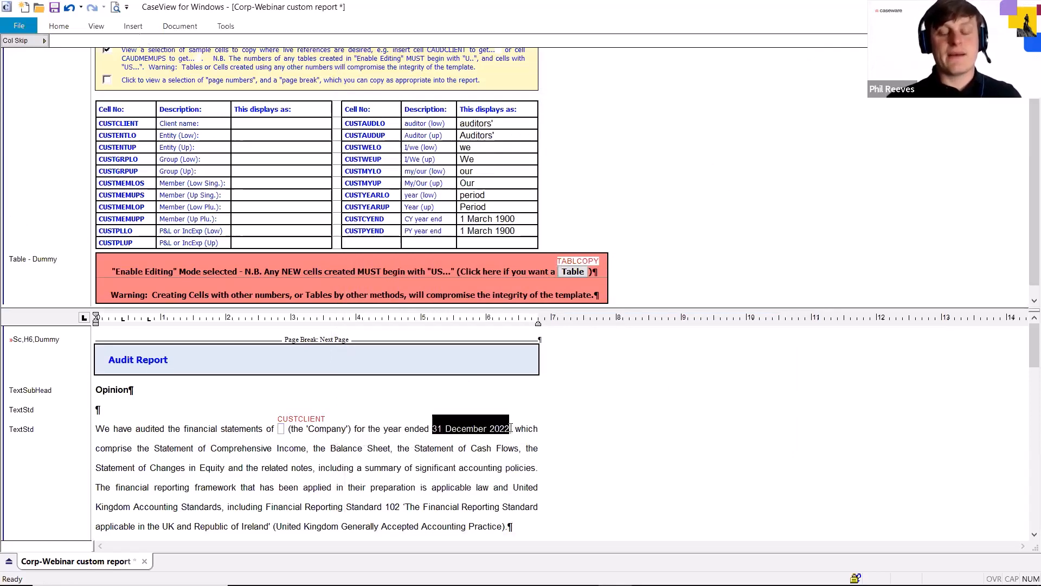
pyautogui.press('Delete')
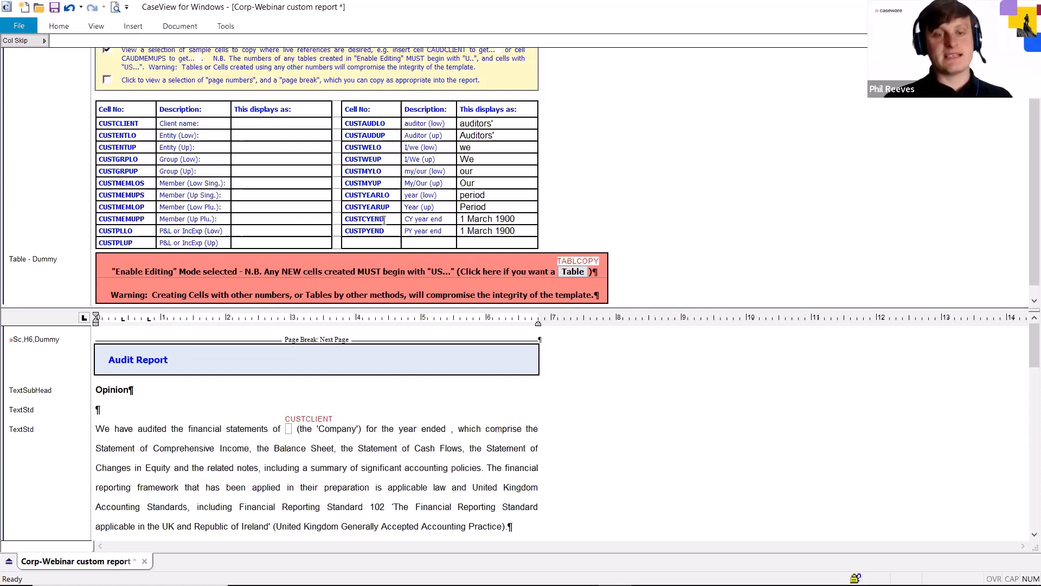
pyautogui.moveTo(384, 219)
pyautogui.mouseDown()
pyautogui.moveTo(346, 221)
pyautogui.moveTo(383, 221)
pyautogui.mouseUp()
pyautogui.hotkey('ctrl', 'c')
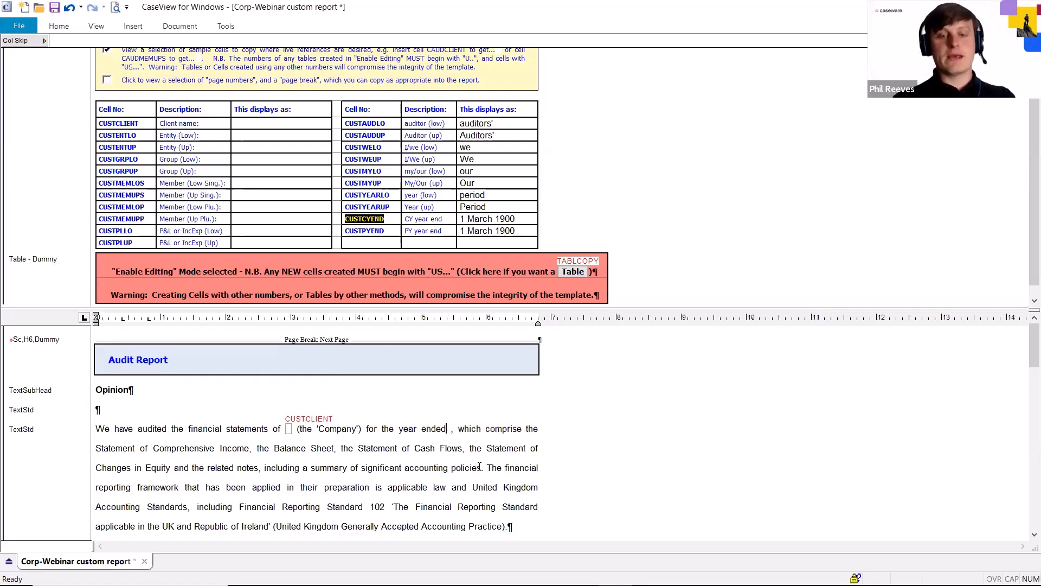
pyautogui.press('F4')
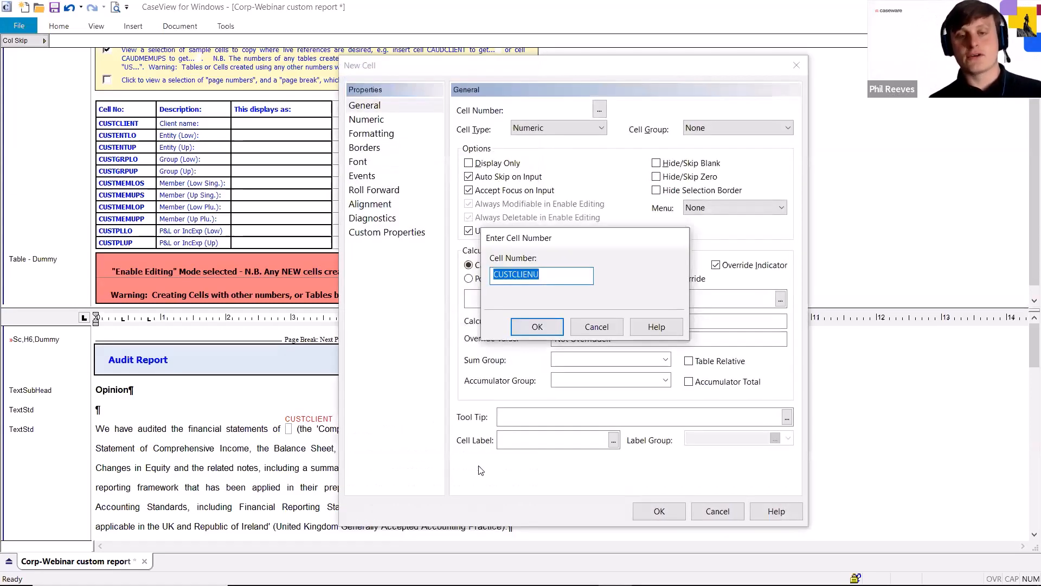
pyautogui.hotkey('ctrl', 'v')
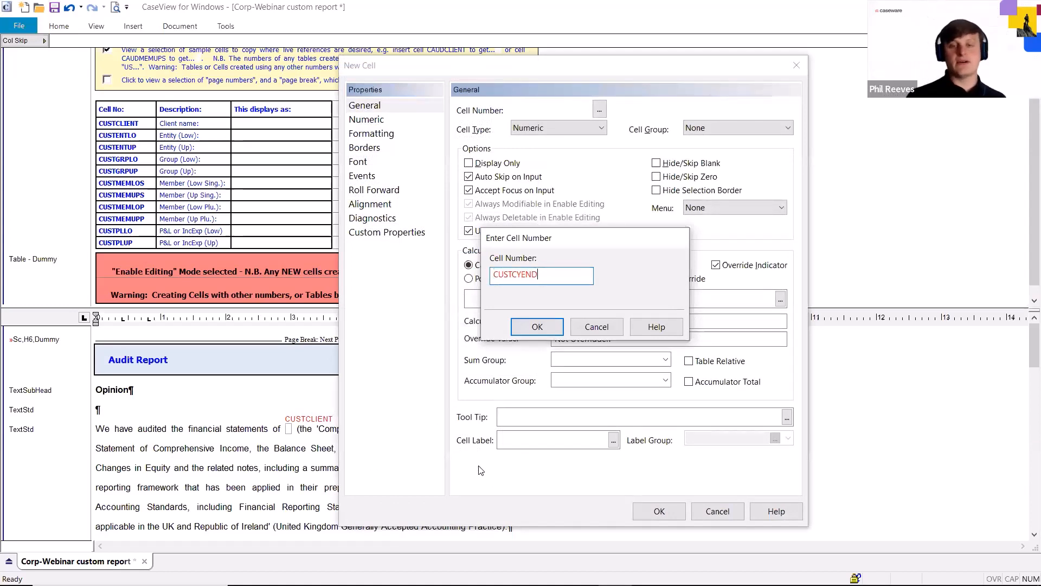
pyautogui.press('Return')
pyautogui.press('Return')
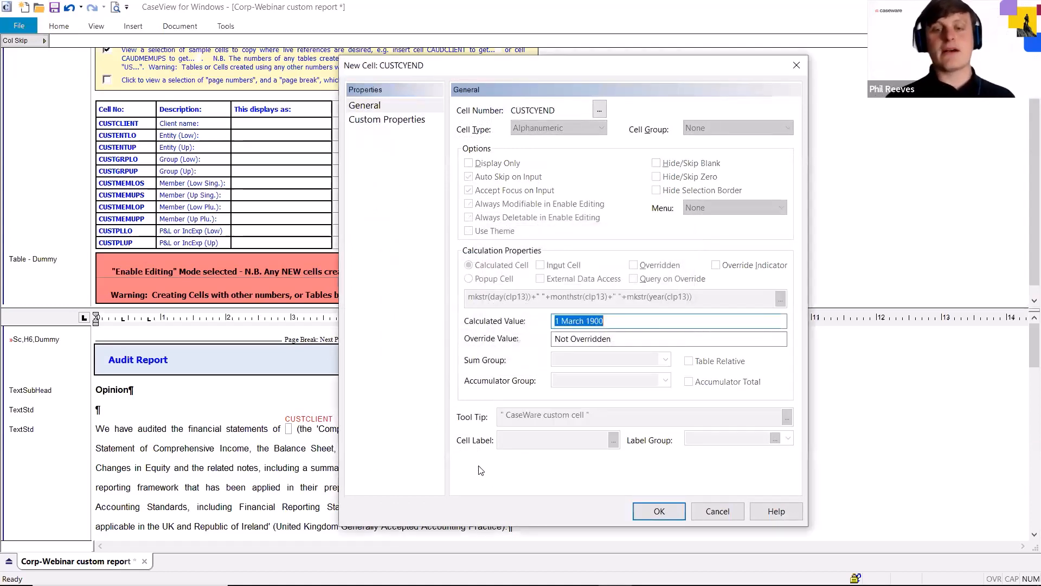
pyautogui.press('Return')
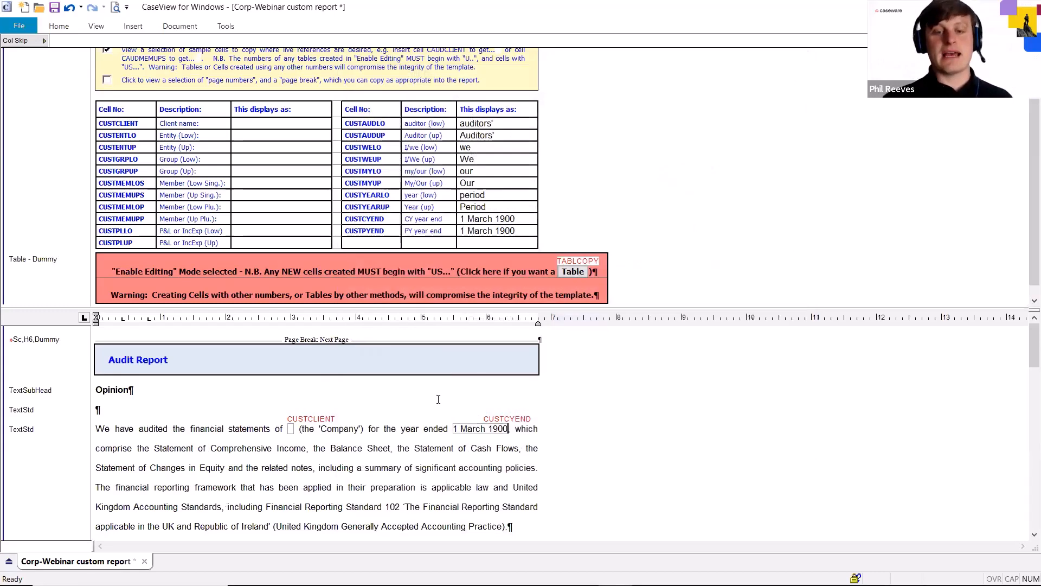
# Replace the date "31 December 2022" after "affairs as at" in the first opinion bullet with the existing CUSTCYEND cell
pyautogui.scroll(-3, 415, 437)
pyautogui.click(397, 422)
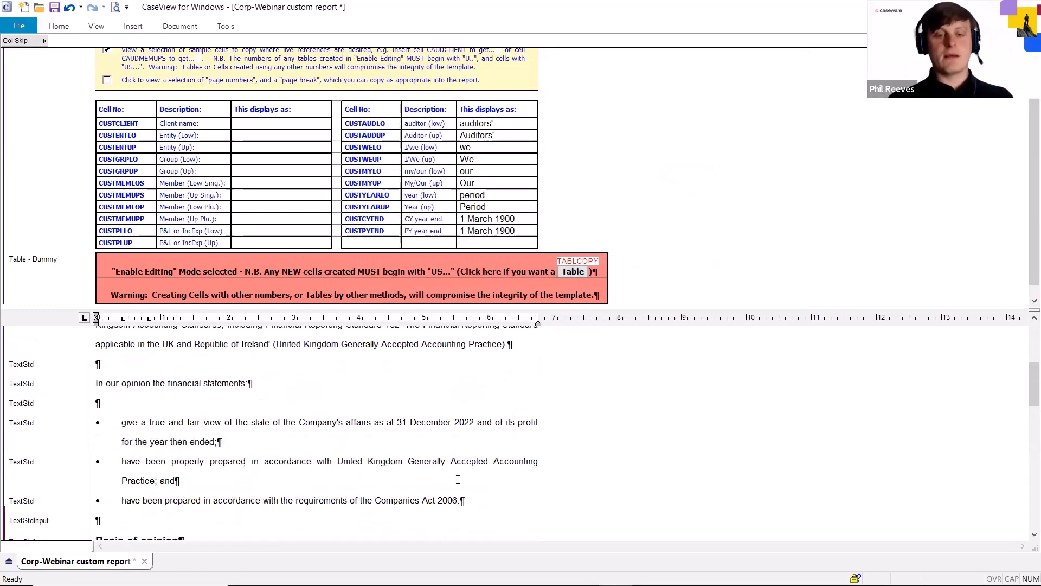
pyautogui.press('F11')
pyautogui.hotkey('ctrl', 'v')
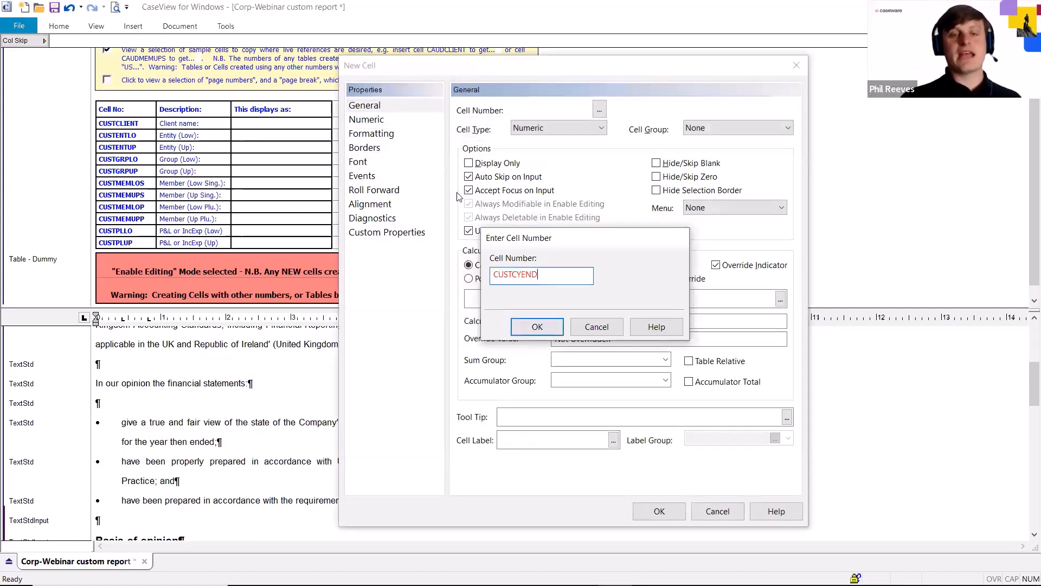
pyautogui.click(536, 327)
pyautogui.click(564, 339)
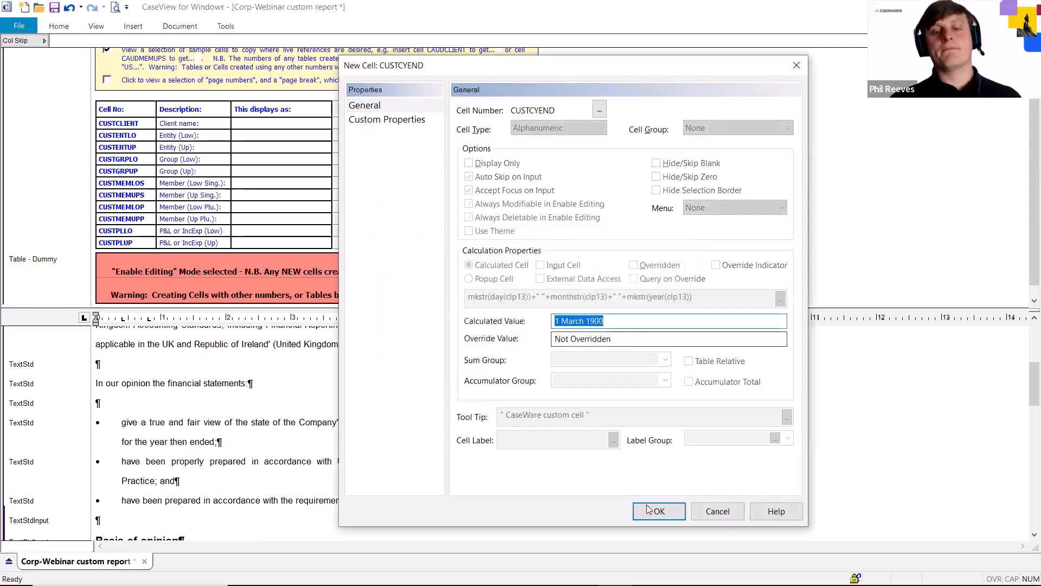
pyautogui.click(646, 512)
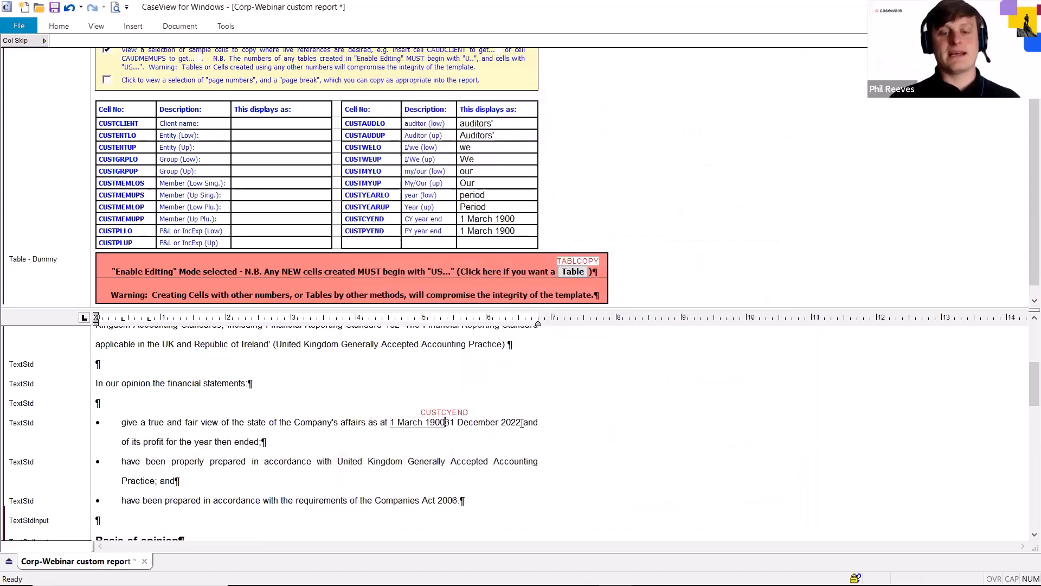
pyautogui.moveTo(522, 421); pyautogui.dragTo(459, 422)
pyautogui.press('Delete')
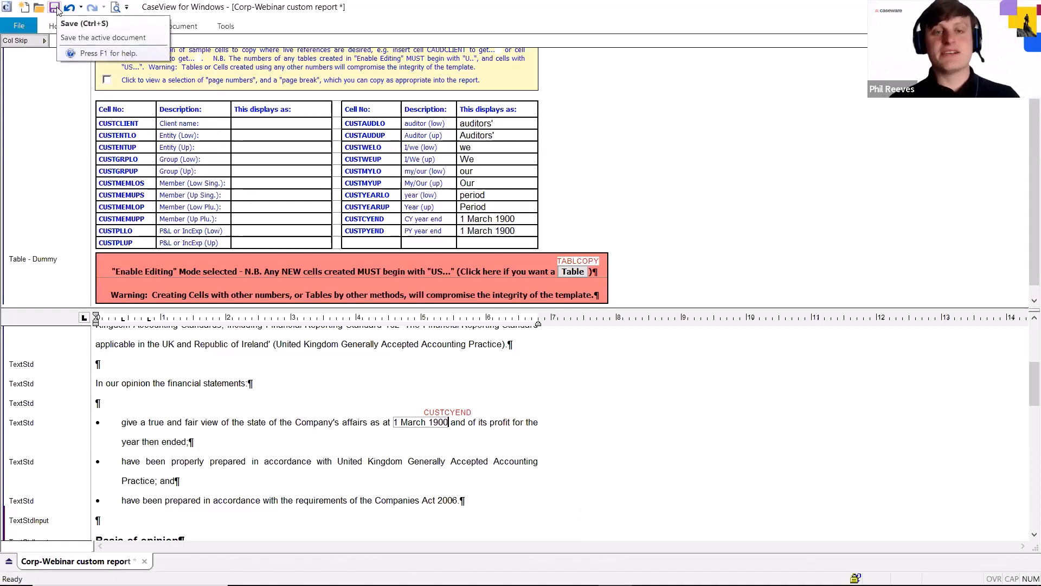
# Save the custom report over Corp-Webinar custom report.cvw, converting it to the current file version
pyautogui.scroll(-2, 207, 442)
pyautogui.scroll(-5, 207, 442)
pyautogui.scroll(4, 207, 440)
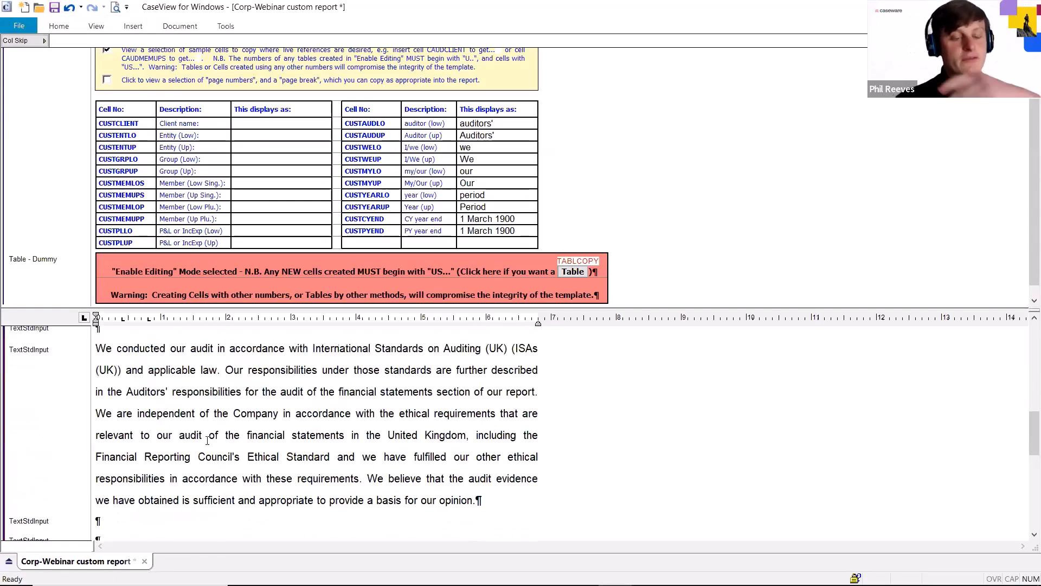
pyautogui.click(56, 8)
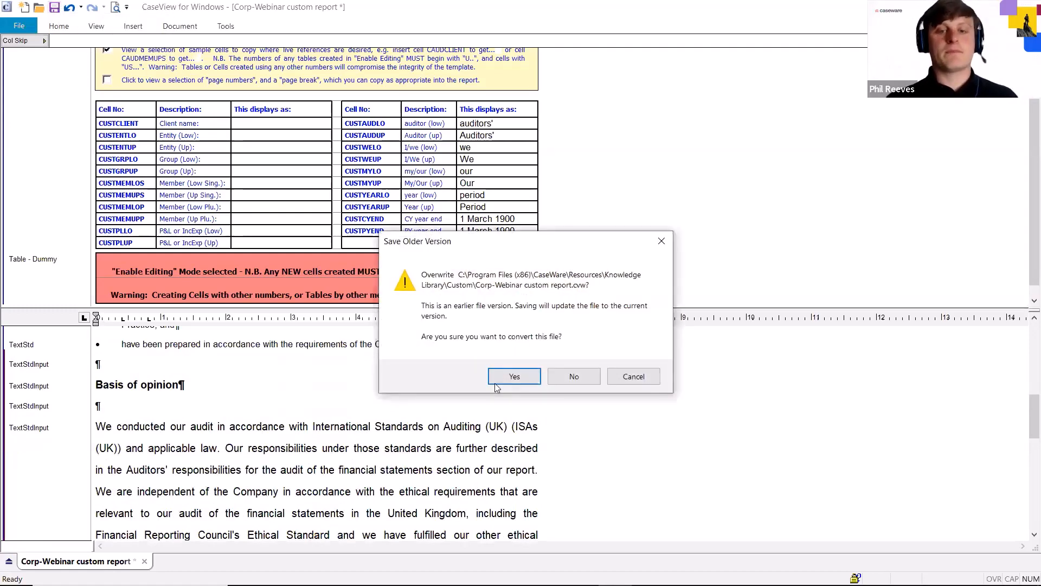
pyautogui.click(513, 375)
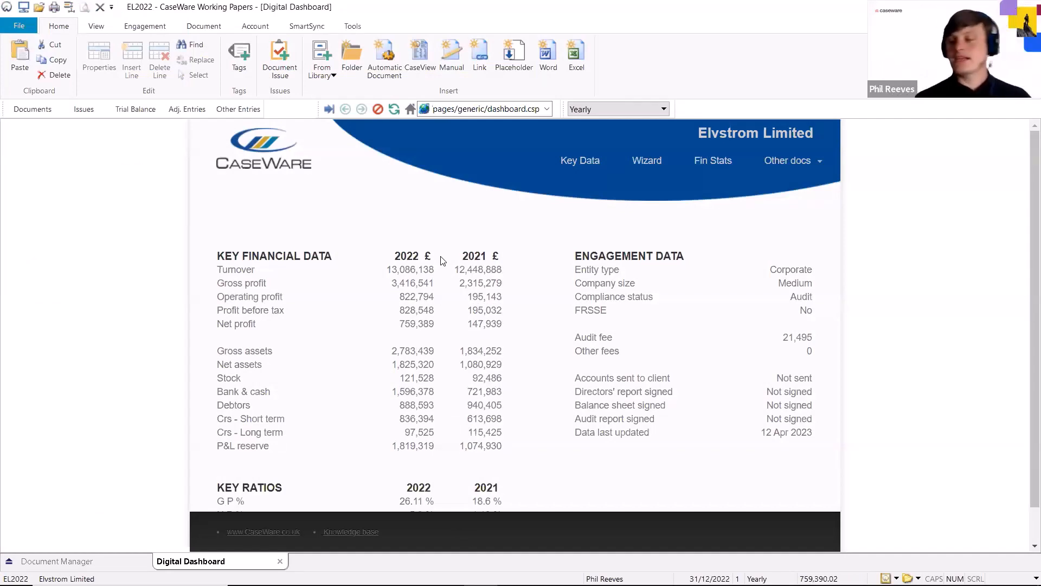
# Switch to CaseWare Working Papers and open the Computer settings document for the Elvstrom Limited file
pyautogui.click(380, 579)
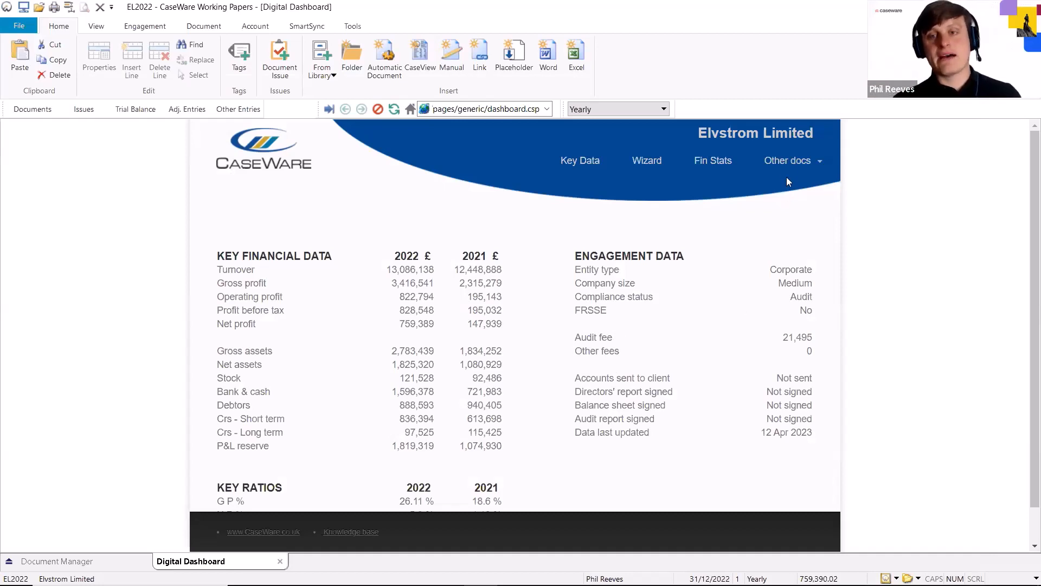
pyautogui.click(785, 162)
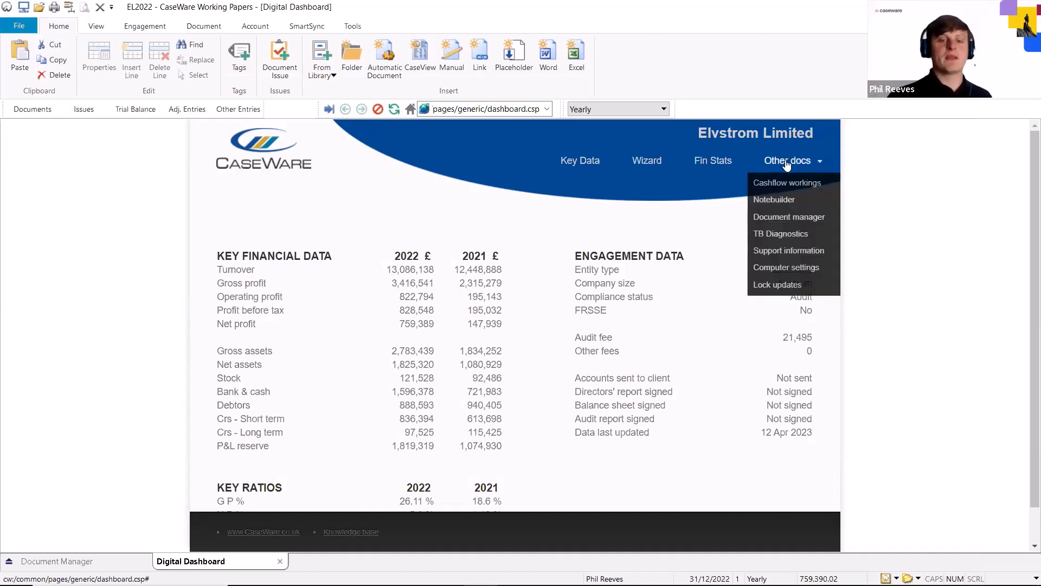
pyautogui.click(793, 272)
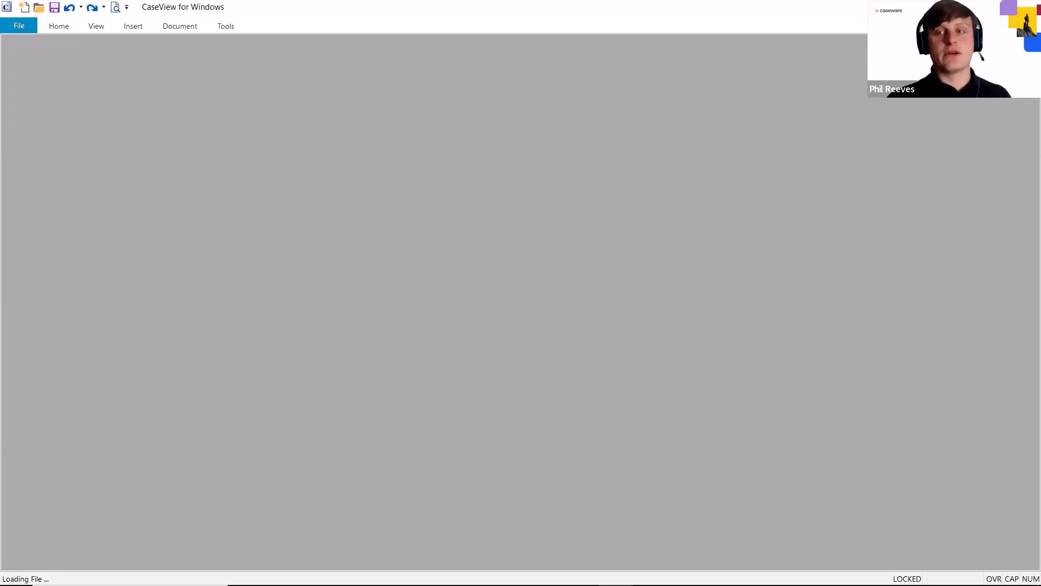
pyautogui.moveTo(381, 582)
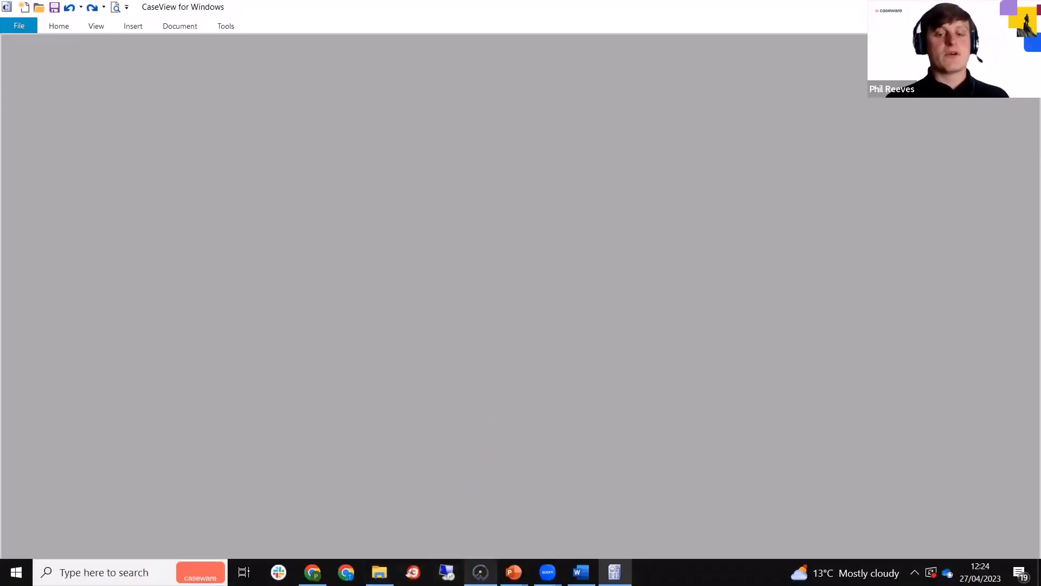
pyautogui.moveTo(480, 572)
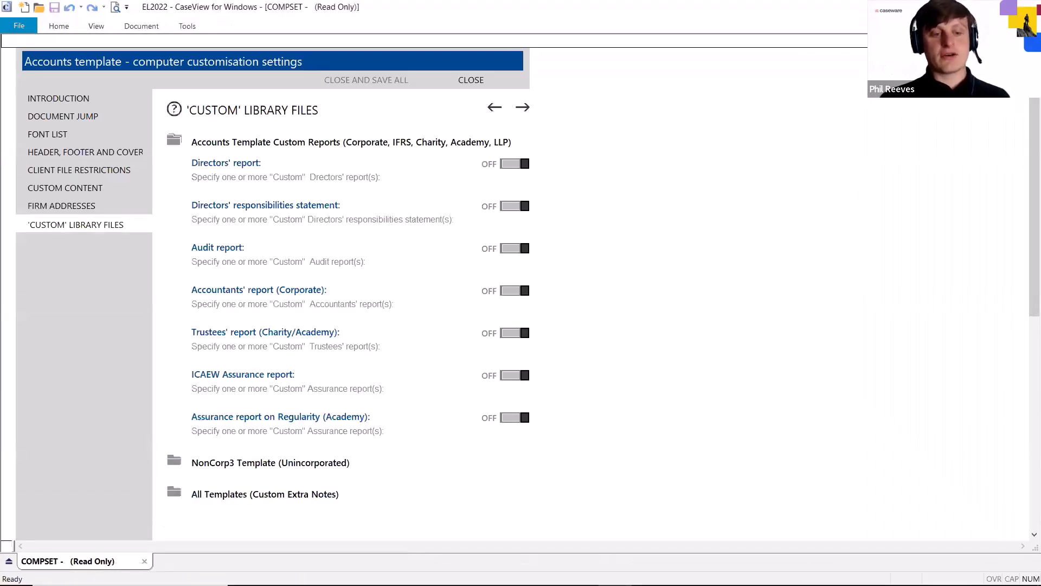
# Return to CaseWare Working Papers and reopen the computer settings by jumping to the document COMPSET
pyautogui.click(452, 574)
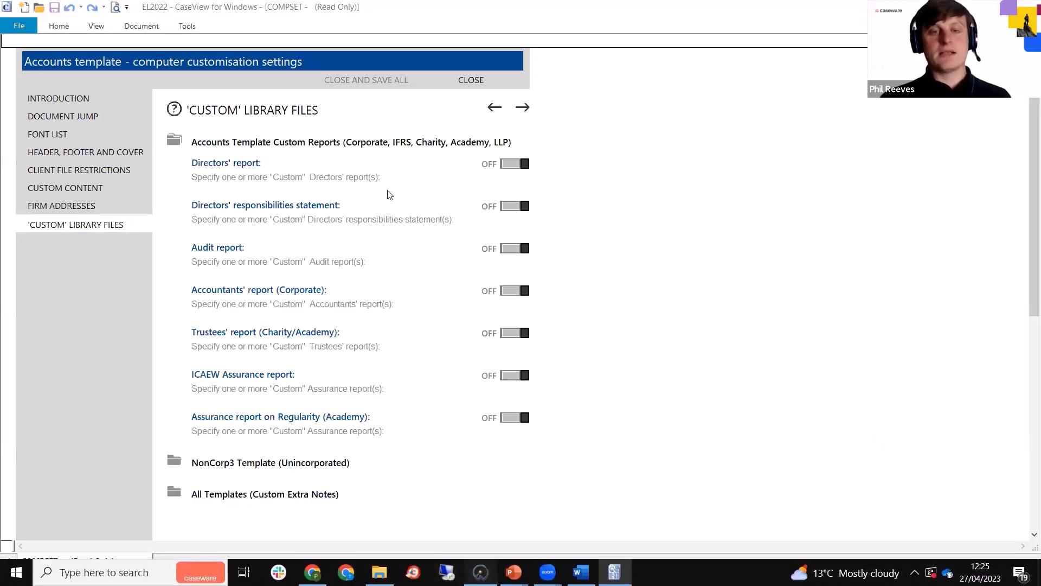
pyautogui.click(464, 108)
pyautogui.press('capslock')
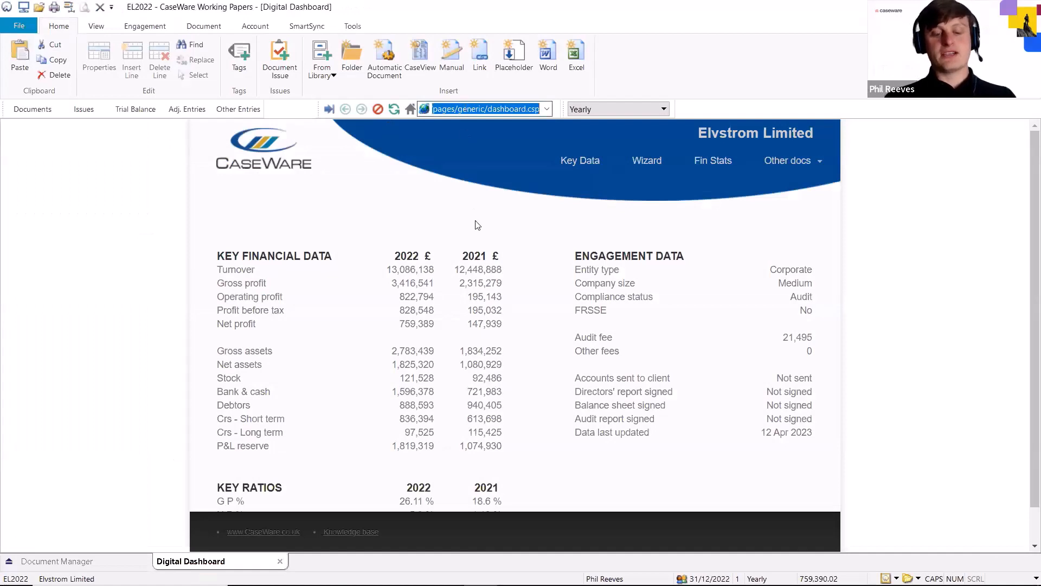
pyautogui.write('COMPSET')
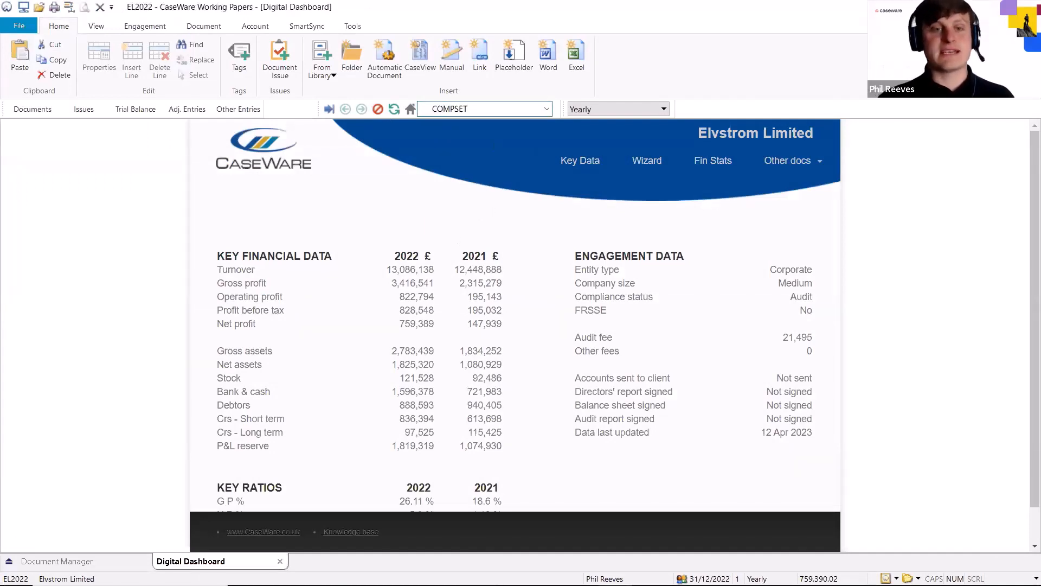
pyautogui.press('Return')
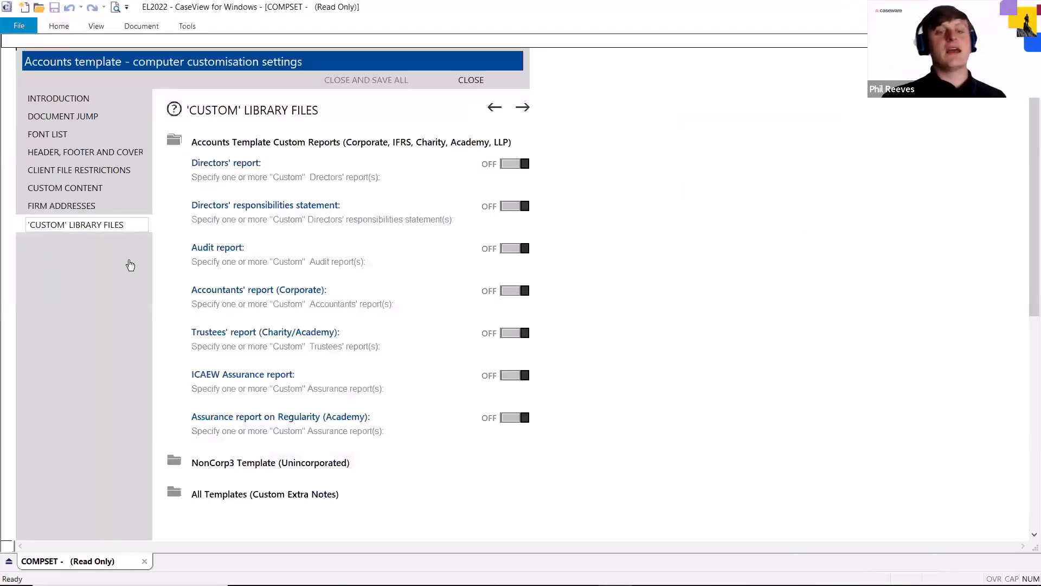
# Turn on the custom Audit report option in the 'Custom' library files settings
pyautogui.moveTo(183, 247); pyautogui.dragTo(384, 262)
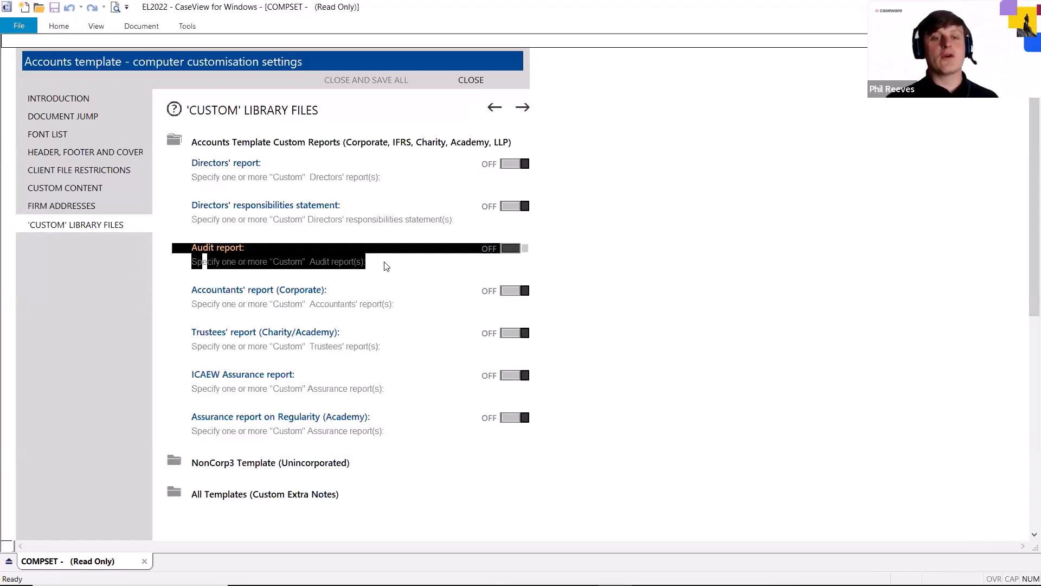
pyautogui.click(384, 263)
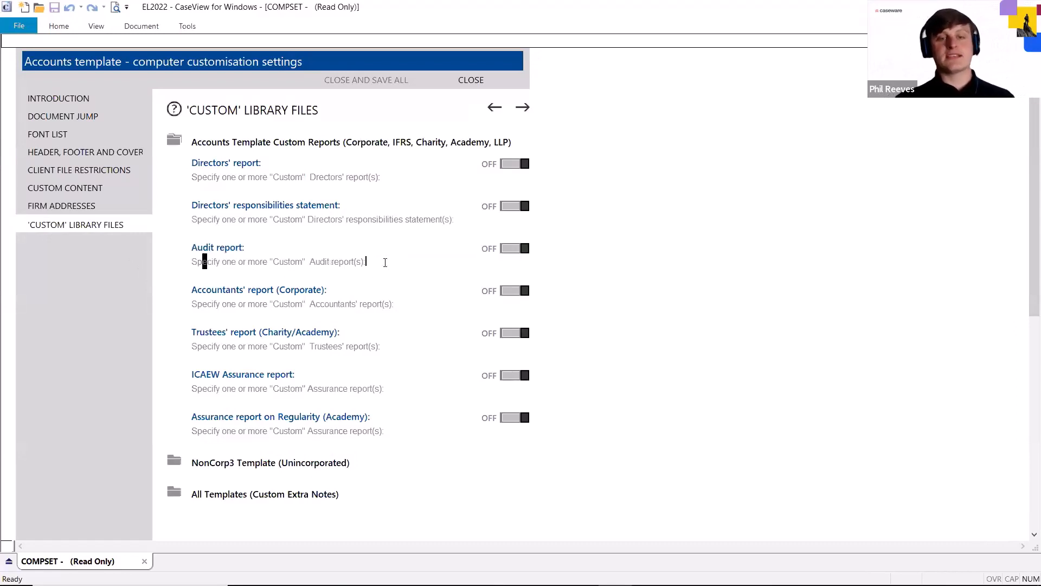
pyautogui.click(512, 250)
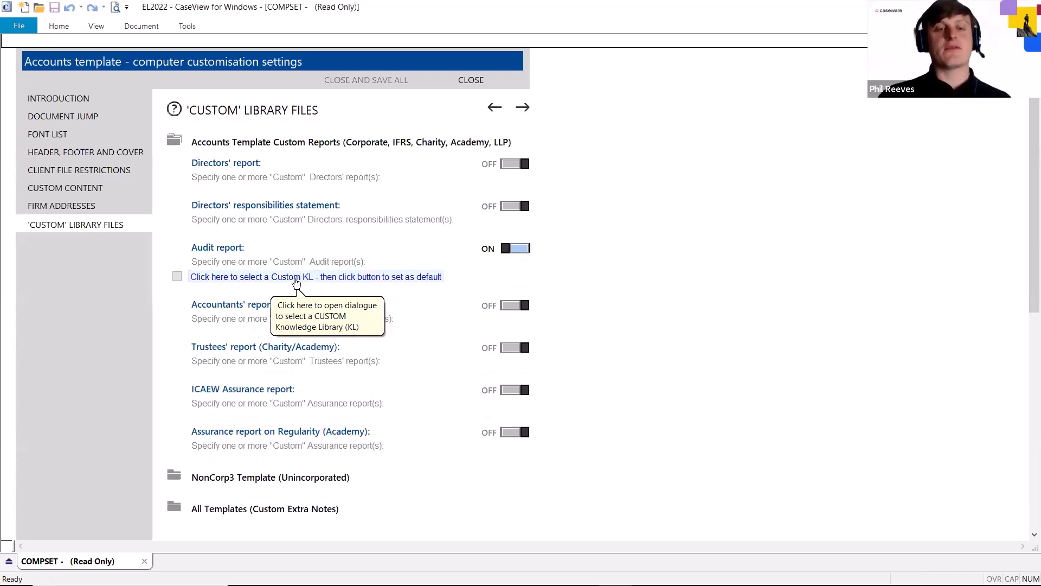
# Start choosing a custom knowledge library for the audit report and browse to c:\Program Files (x86)\CaseWare\Resources\Knowledge Library\Custom
pyautogui.click(297, 278)
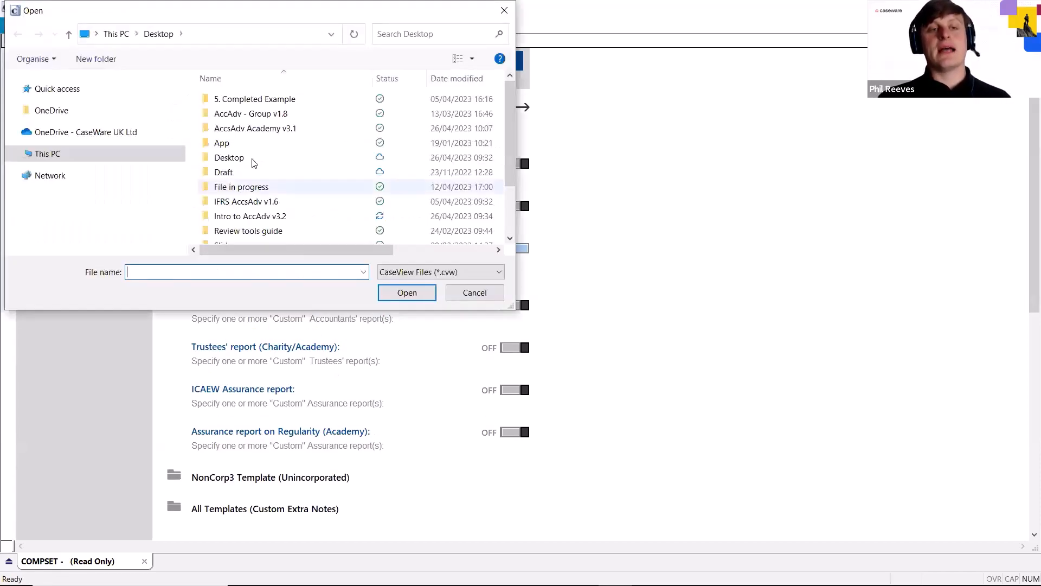
pyautogui.click(196, 33)
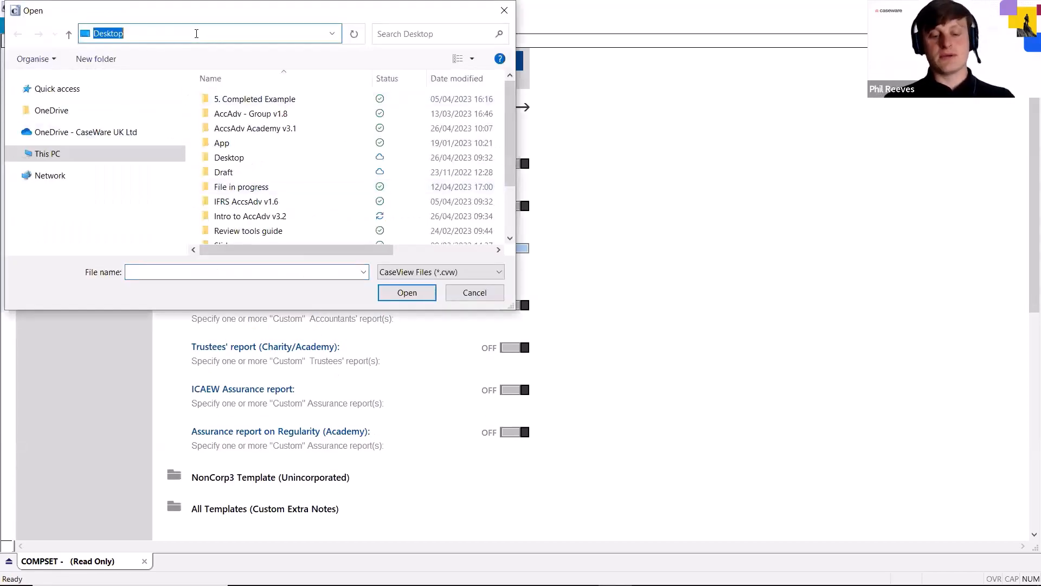
pyautogui.write('c:\\p')
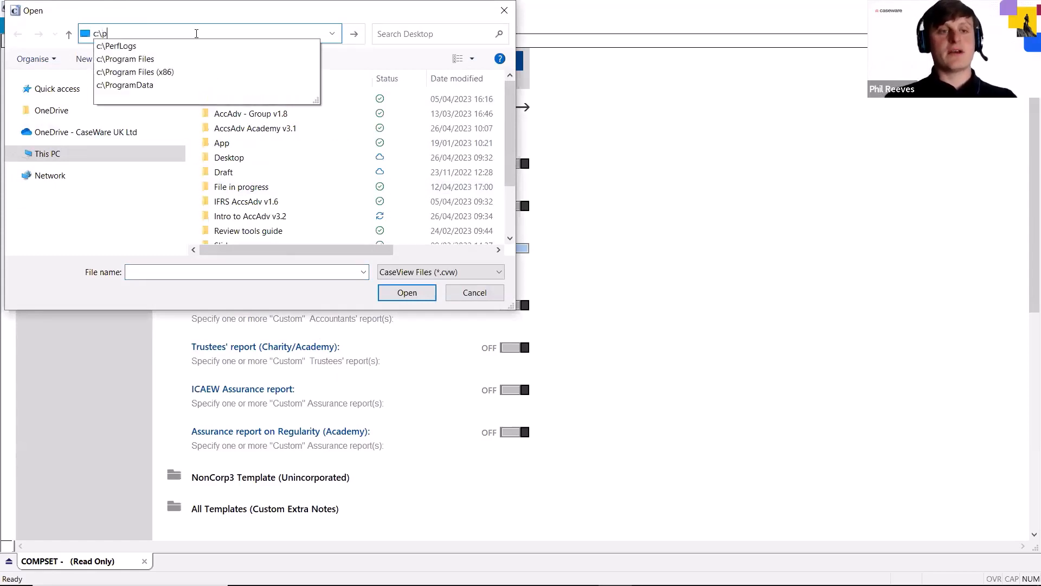
pyautogui.press('Down')
pyautogui.press('Down')
pyautogui.press('Down')
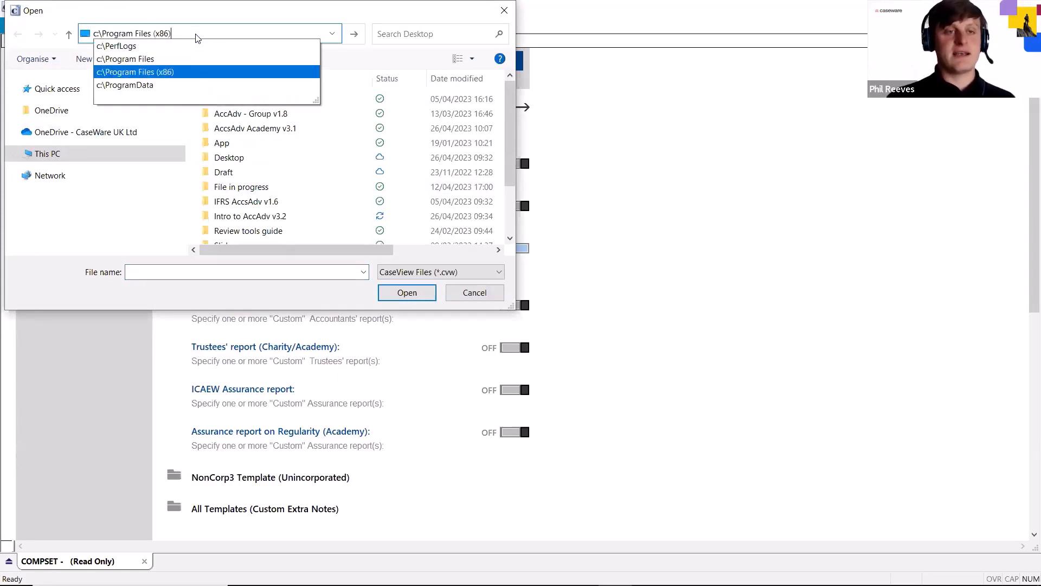
pyautogui.write('\\ca')
pyautogui.press('Down')
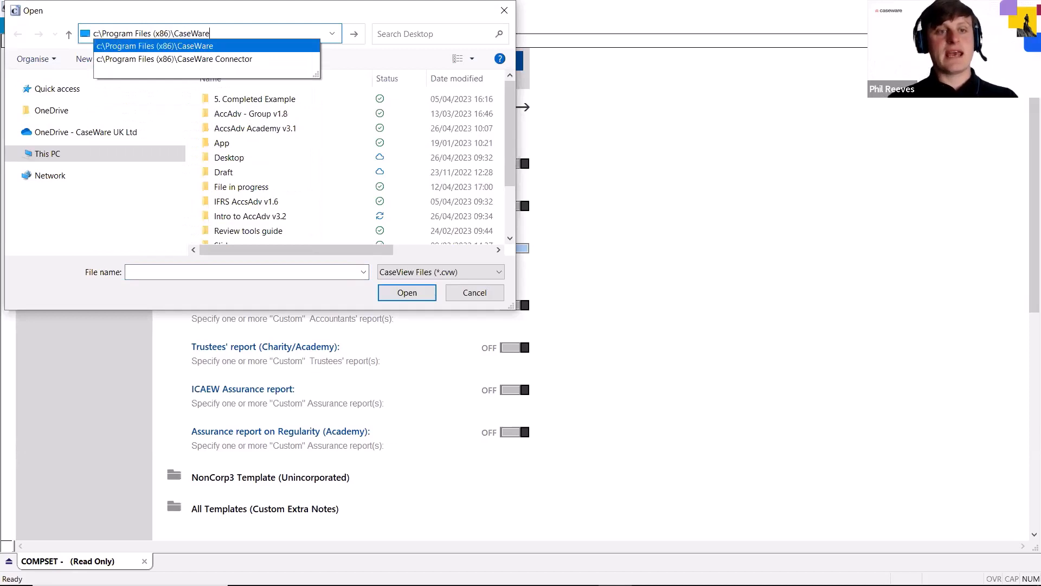
pyautogui.write('\\res')
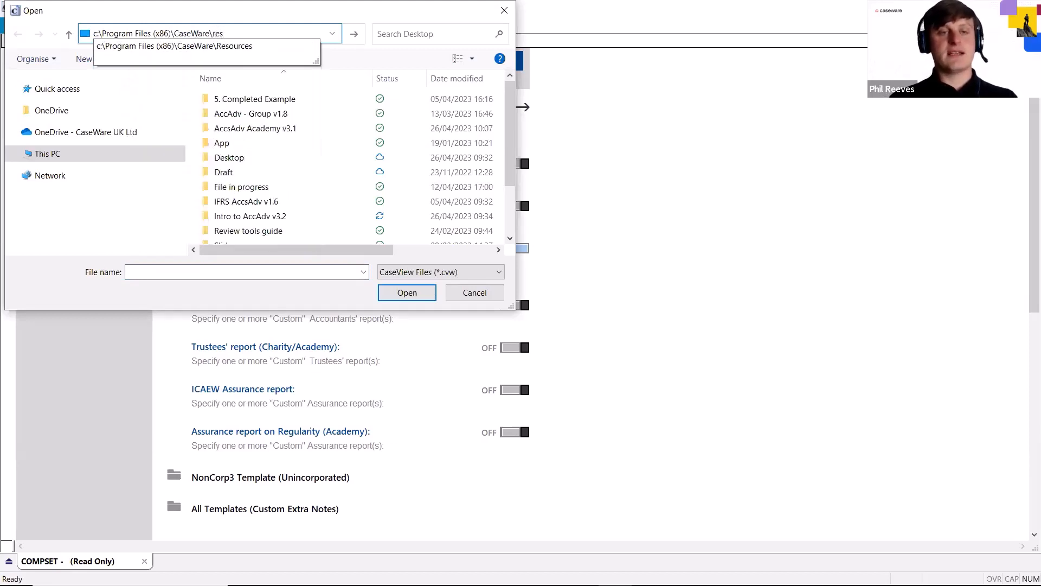
pyautogui.press('Down')
pyautogui.write('\\k')
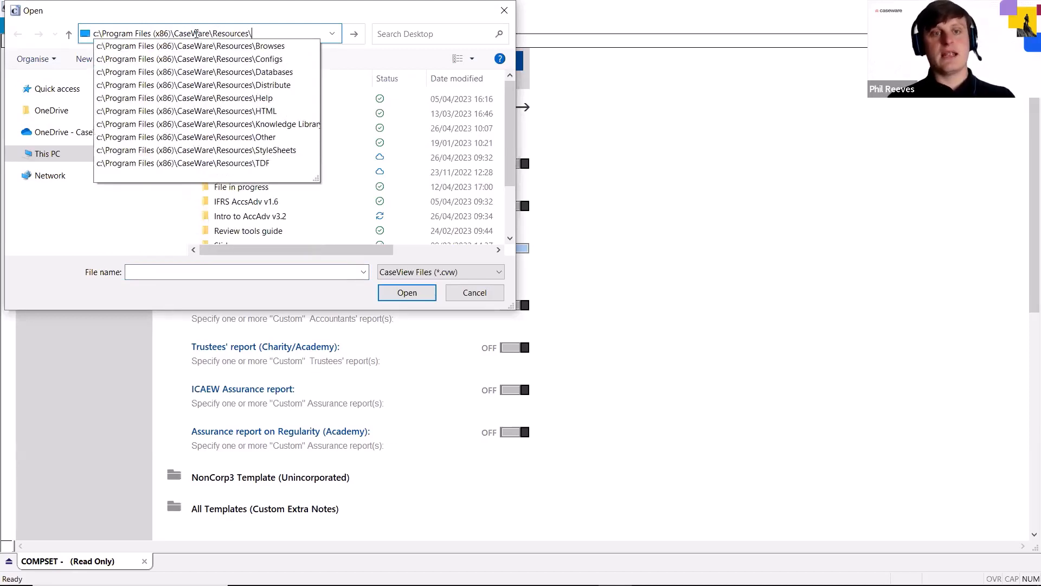
pyautogui.press('Down')
pyautogui.write('\\cu')
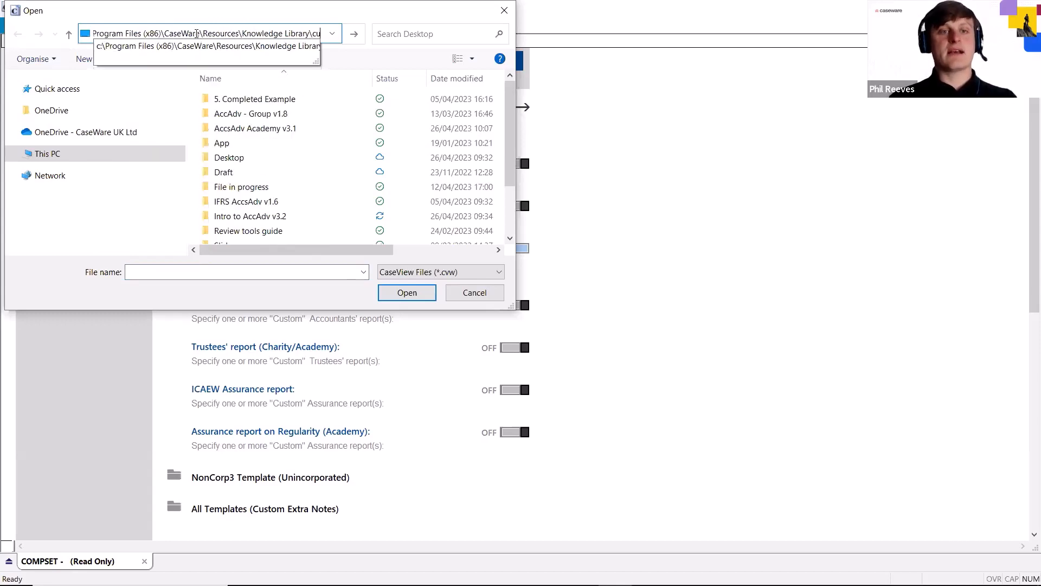
pyautogui.press('Down')
pyautogui.press('Return')
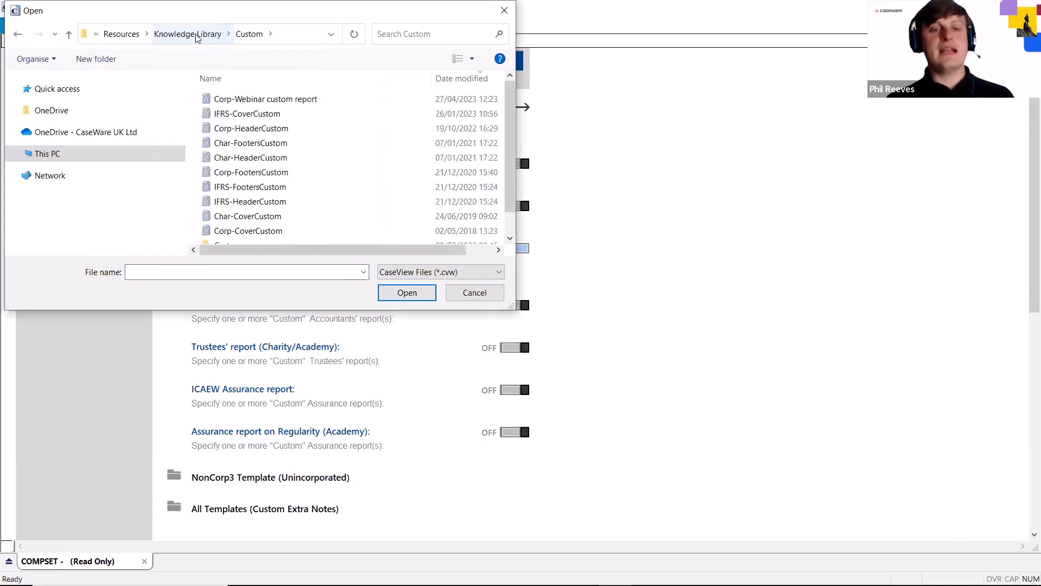
# Choose Corp-Webinar custom report as the custom audit report and set it as the default knowledge library
pyautogui.click(236, 103)
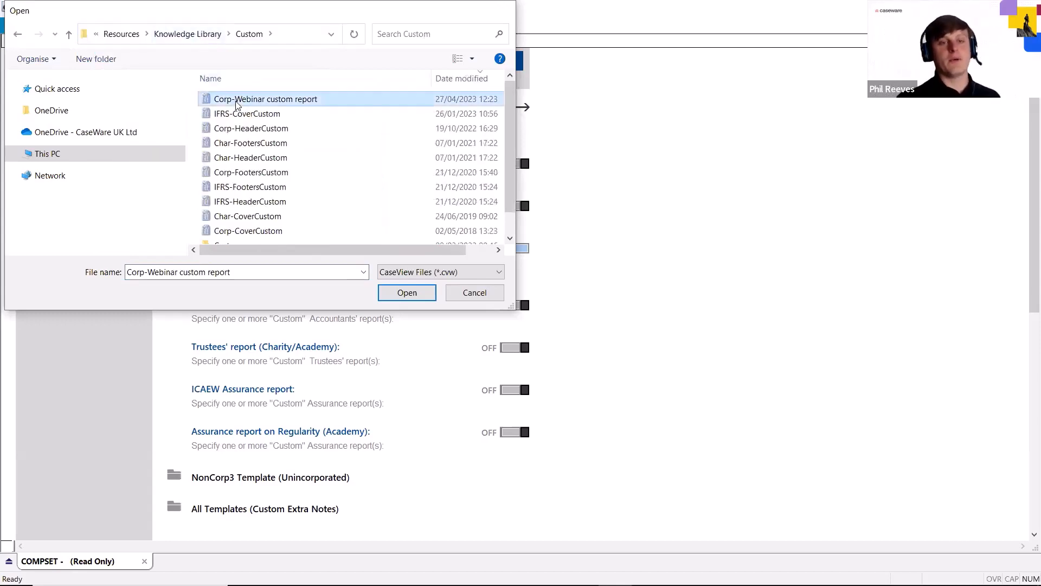
pyautogui.doubleClick(236, 103)
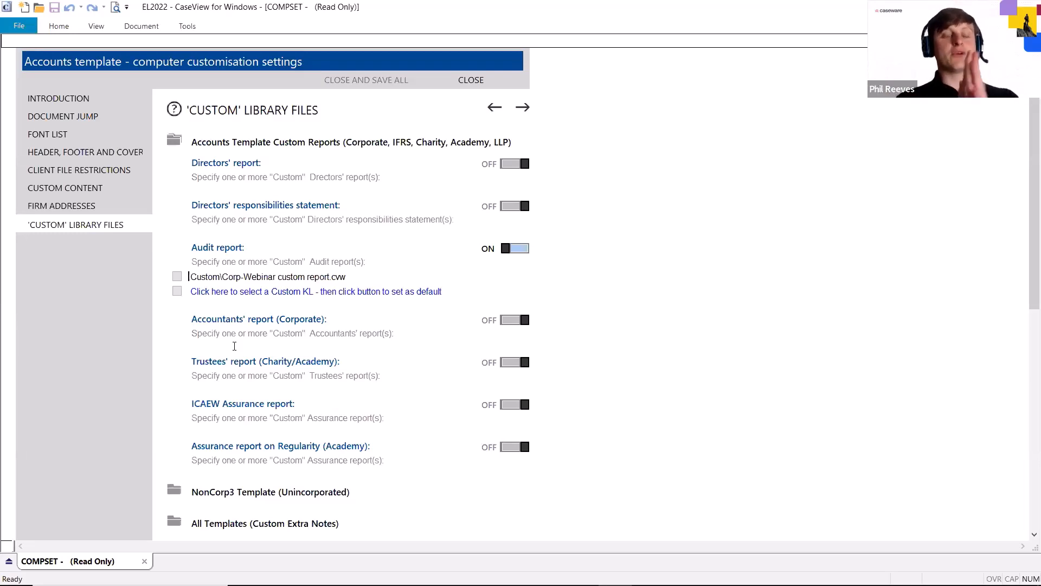
pyautogui.click(178, 277)
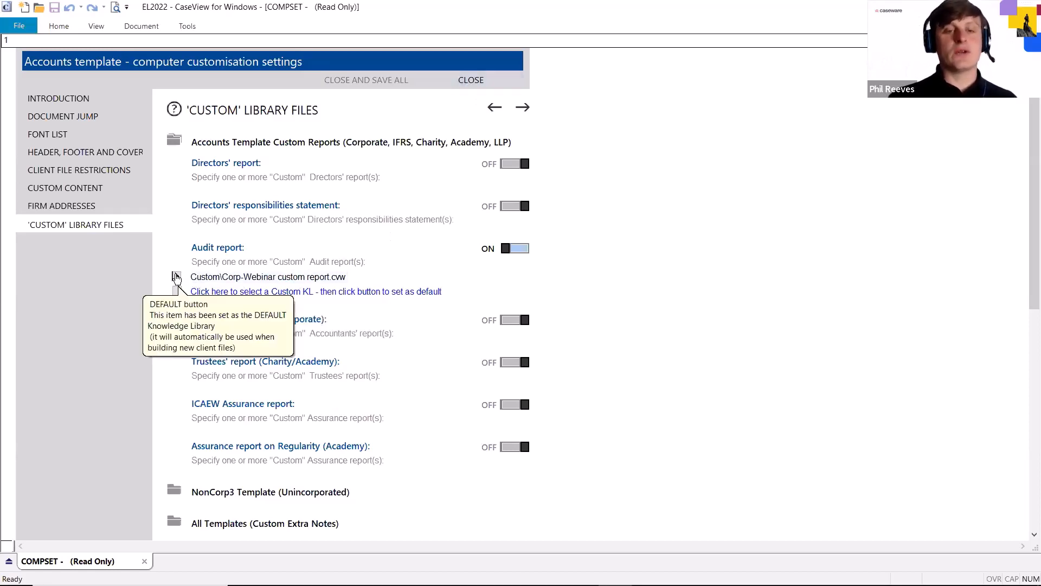
# Close the computer customisation settings and switch back to CaseWare Working Papers
pyautogui.click(472, 81)
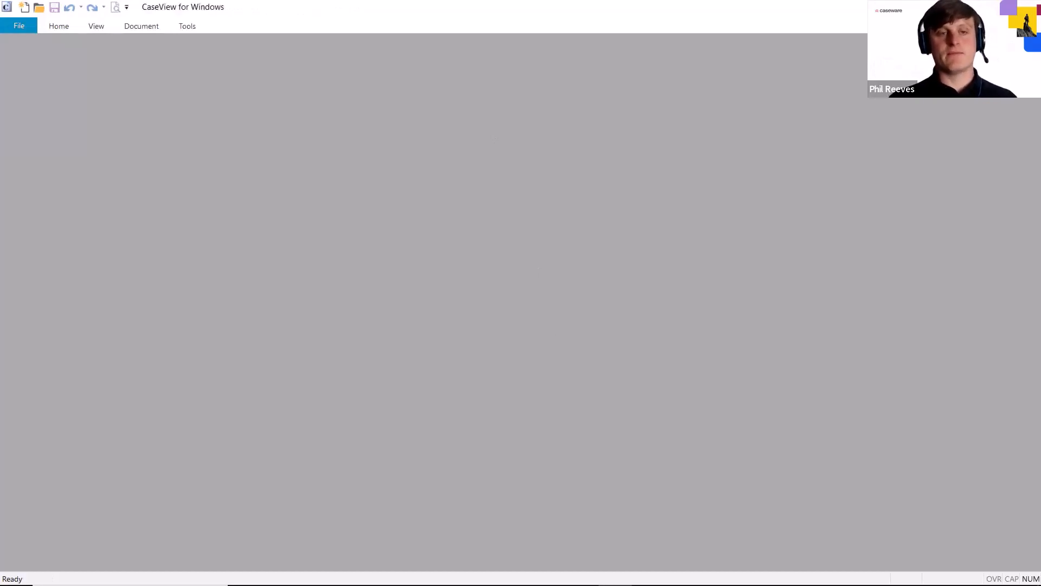
pyautogui.hotkey('alt', 'Tab')
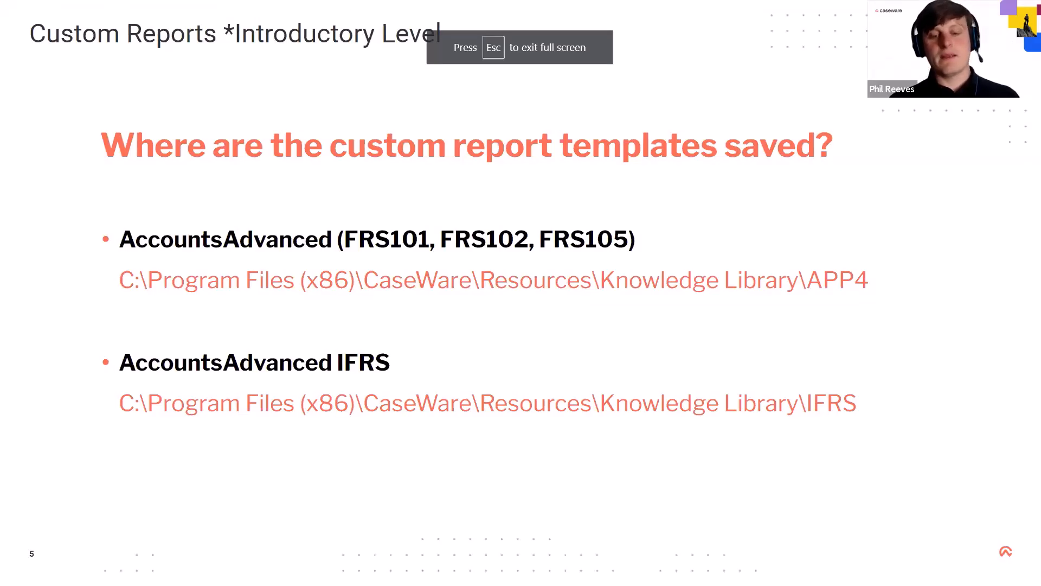
pyautogui.press('super')
pyautogui.click(480, 573)
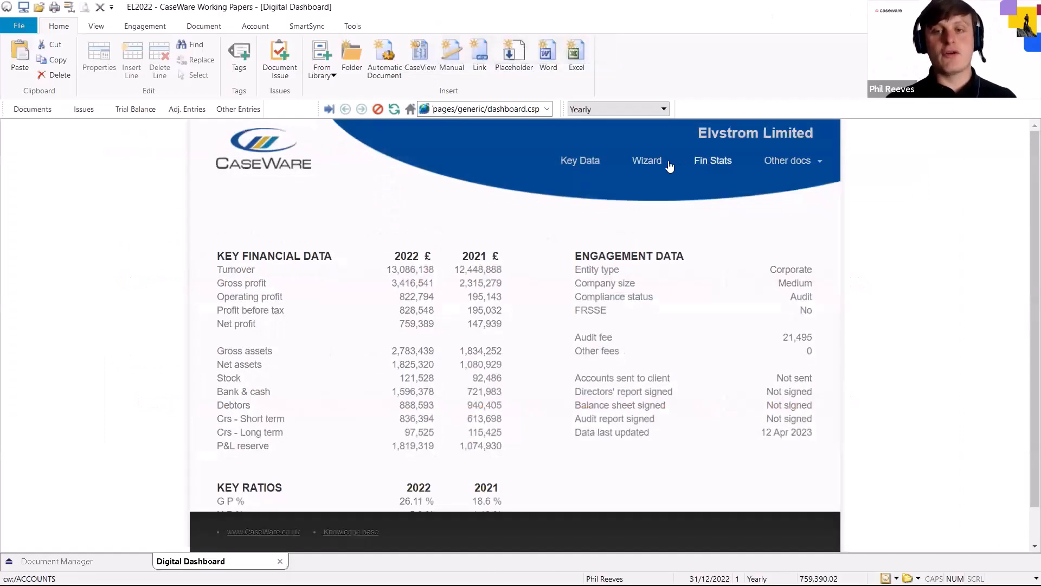
# Open the financial statements from the Digital Dashboard and load the autosave file for the ACCOUNTS - Final Accounts preparation document
pyautogui.click(716, 162)
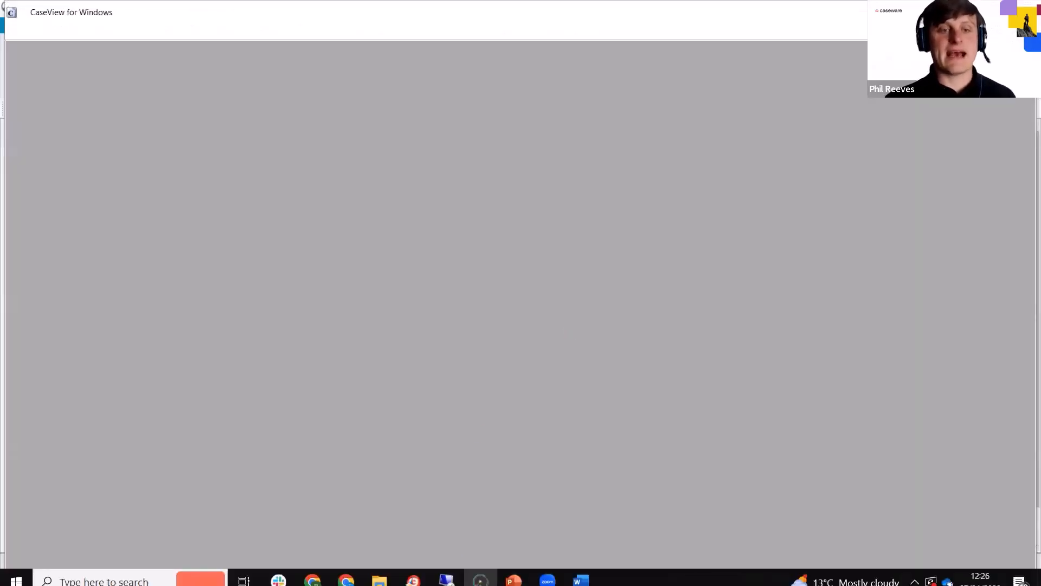
pyautogui.click(379, 572)
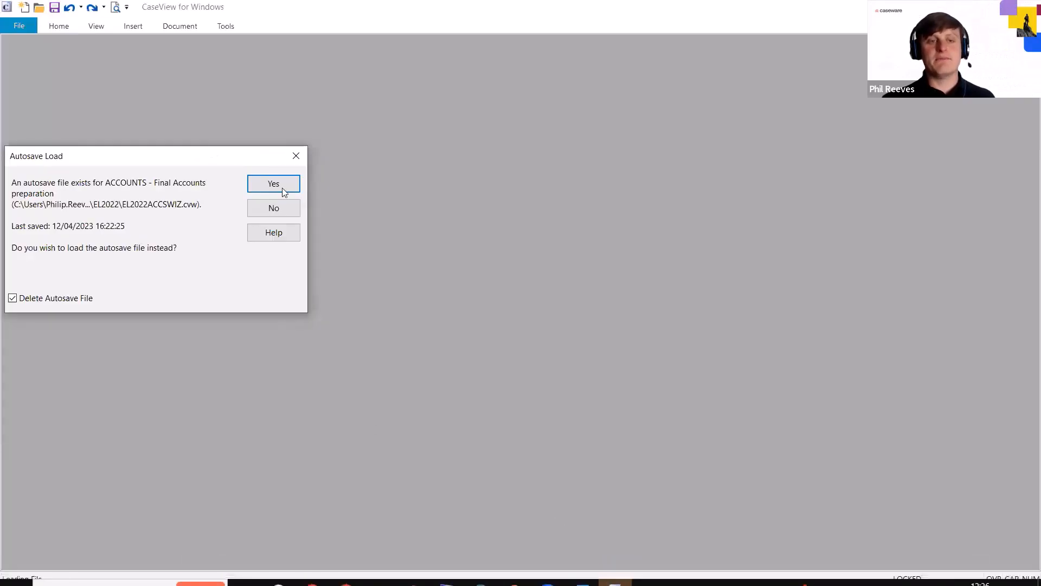
pyautogui.click(282, 187)
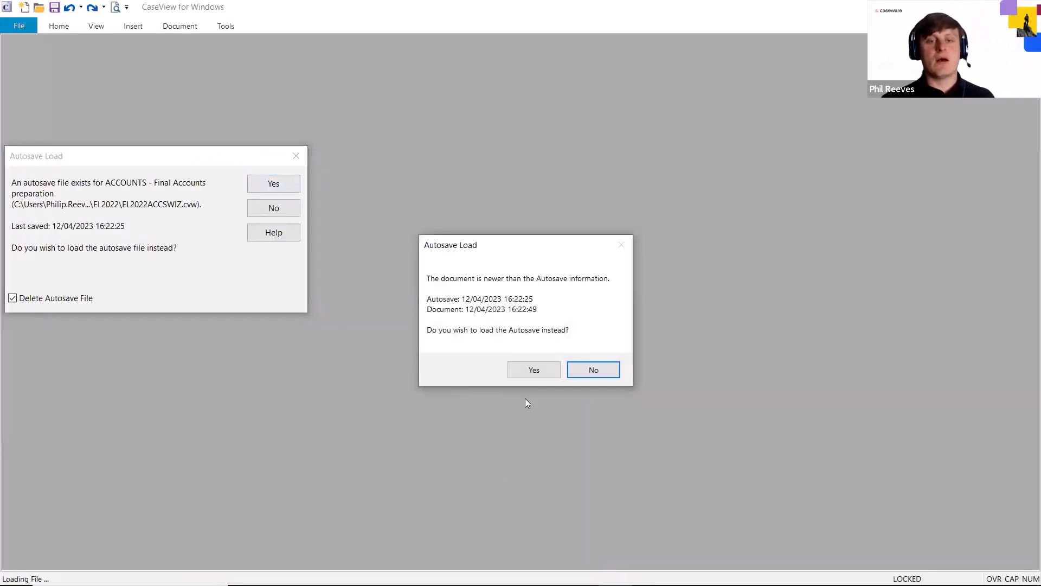
pyautogui.click(534, 369)
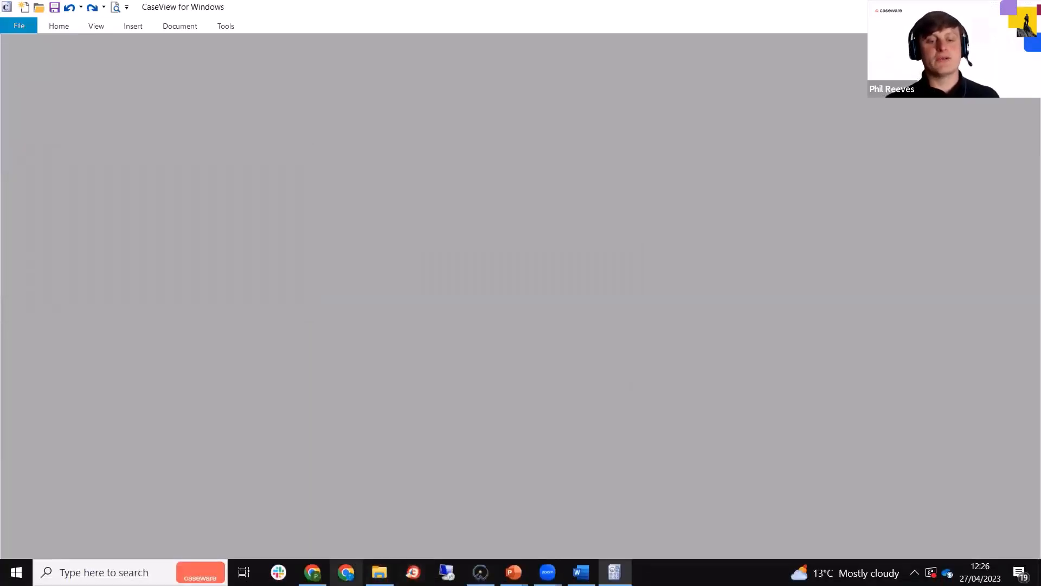
# Look at the Corp-Webinar custom report file in the Custom knowledge library folder in File Explorer and return to the accounts
pyautogui.click(380, 572)
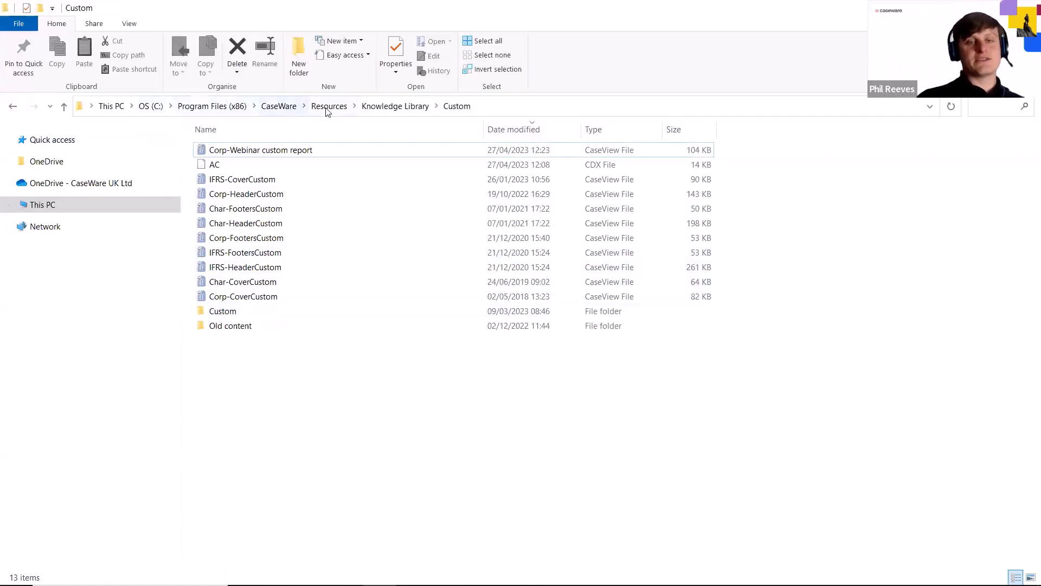
pyautogui.click(310, 150)
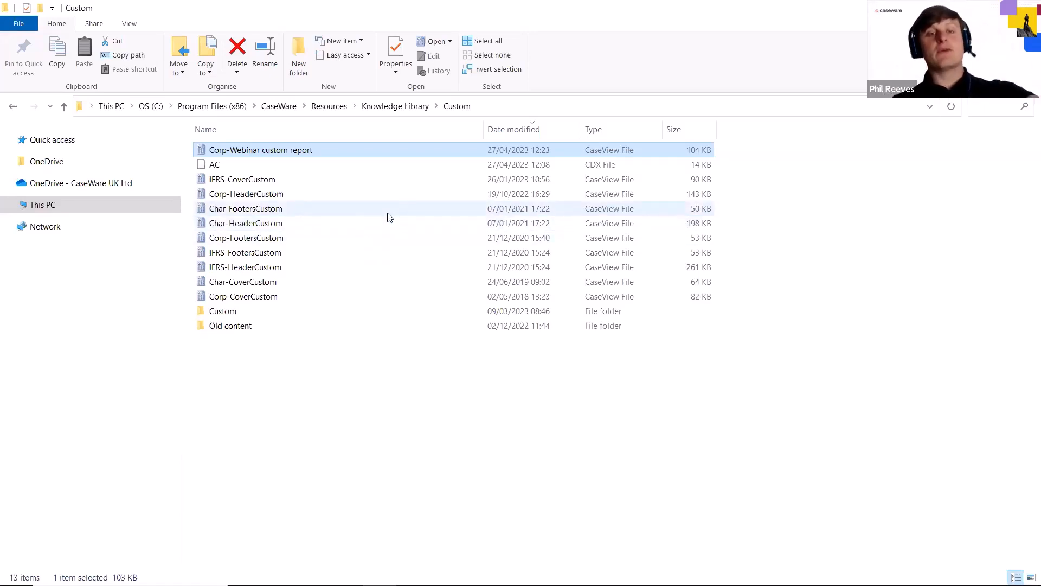
pyautogui.click(342, 368)
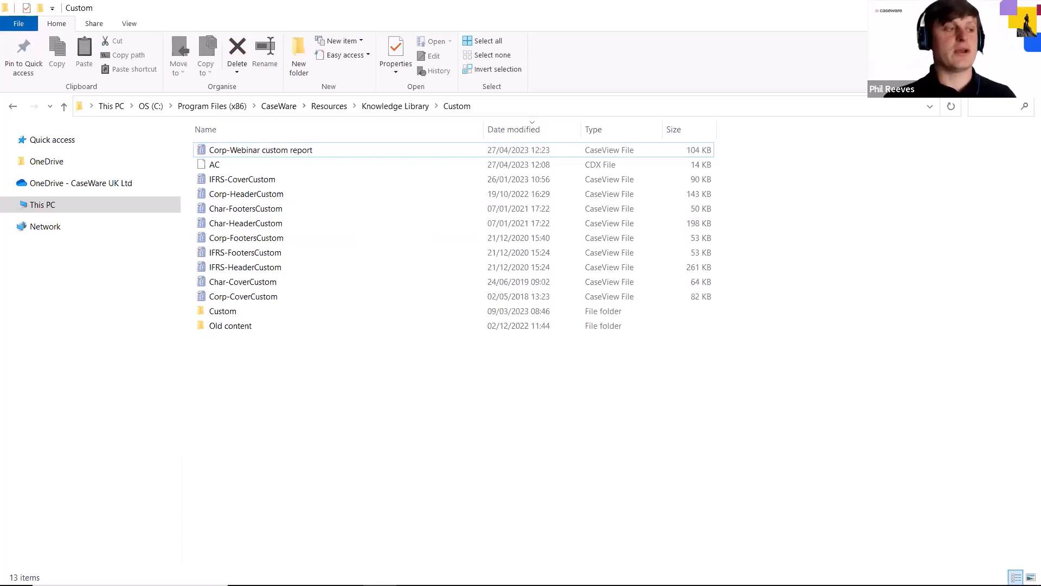
pyautogui.click(963, 8)
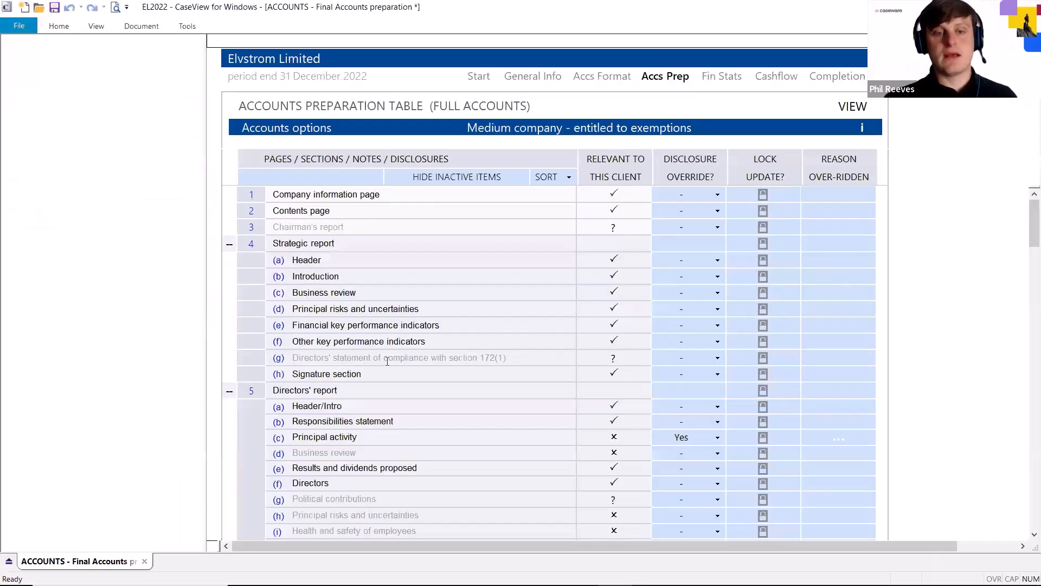
# Choose Custom\Corp-Webinar custom report.cvw as the knowledge library for the Audit report row in the accounts preparation table
pyautogui.scroll(-1, 390, 363)
pyautogui.scroll(1, 388, 347)
pyautogui.scroll(-12, 386, 334)
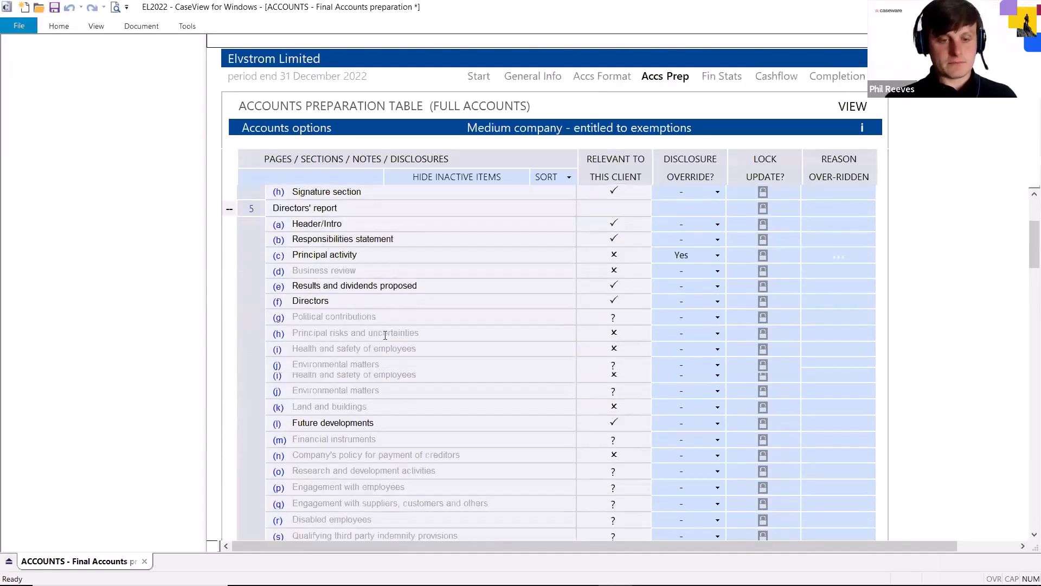
pyautogui.scroll(-4, 383, 331)
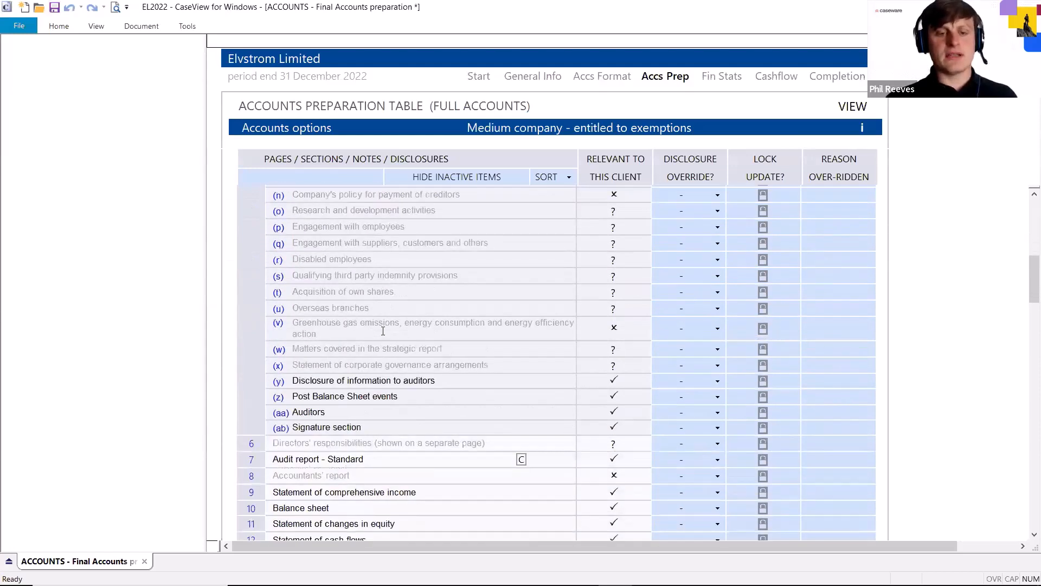
pyautogui.scroll(-1, 383, 330)
pyautogui.scroll(1, 385, 332)
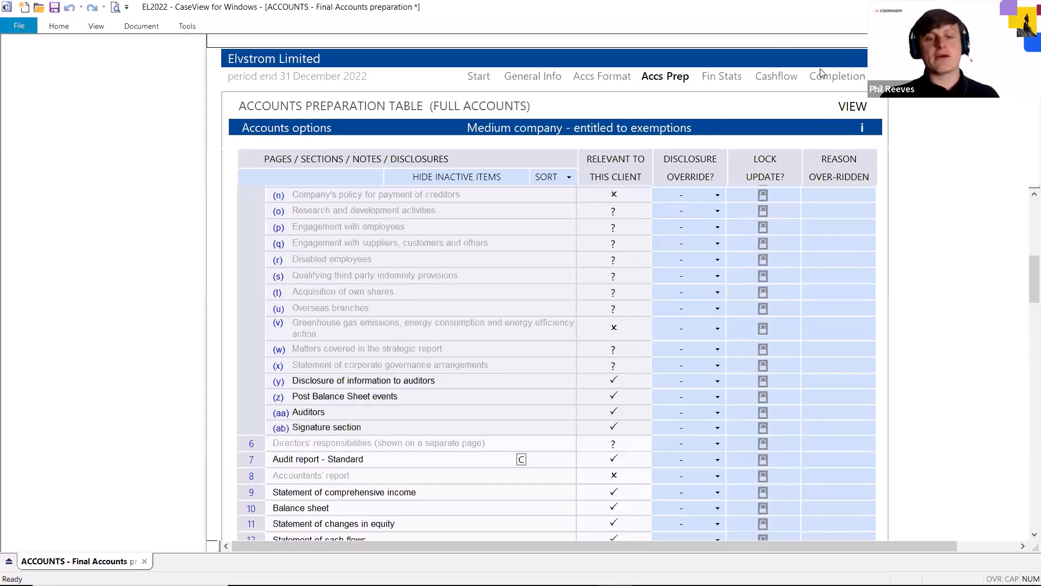
pyautogui.scroll(-3, 247, 380)
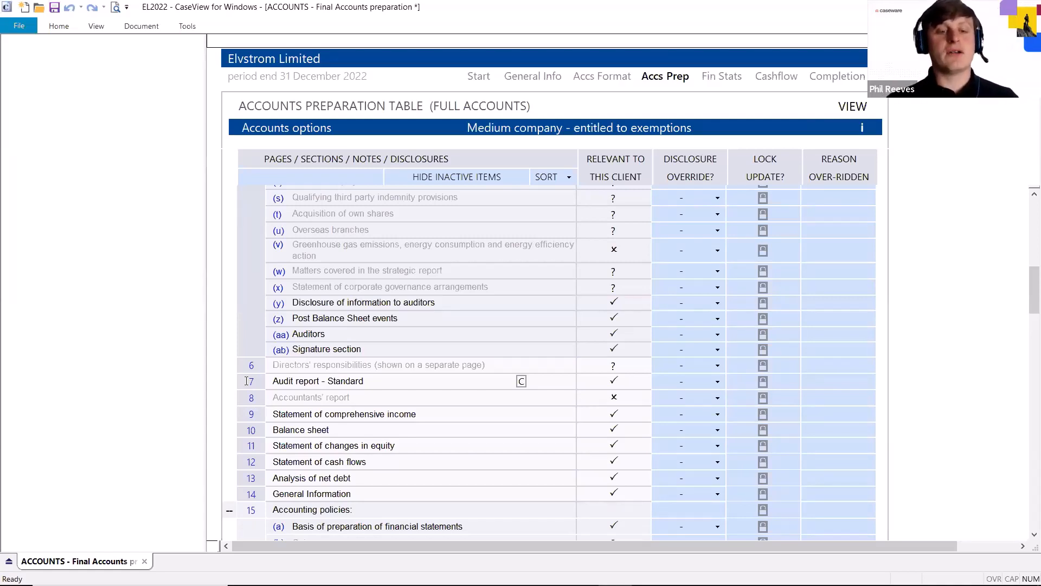
pyautogui.click(246, 381)
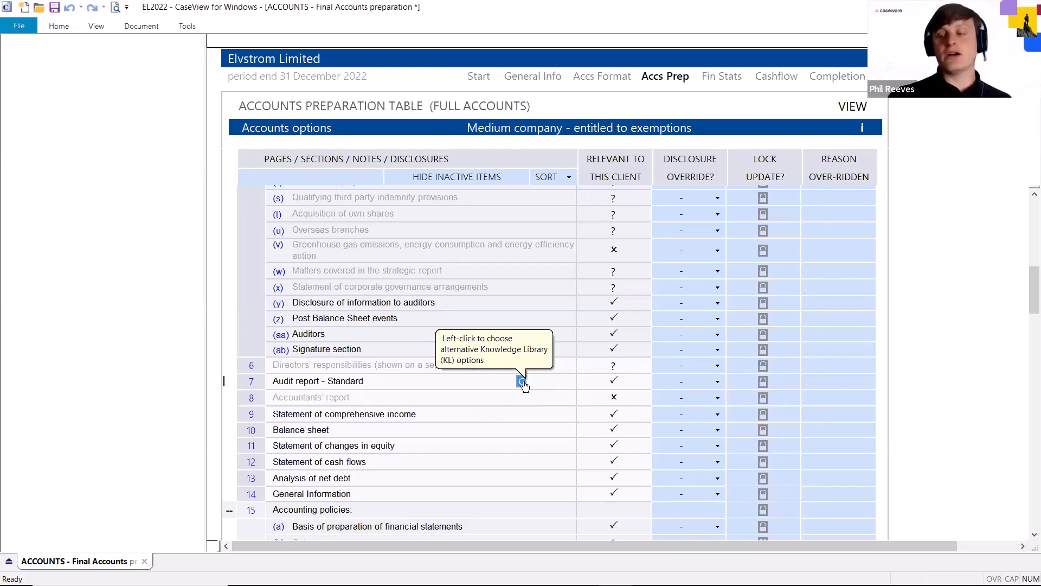
pyautogui.click(522, 382)
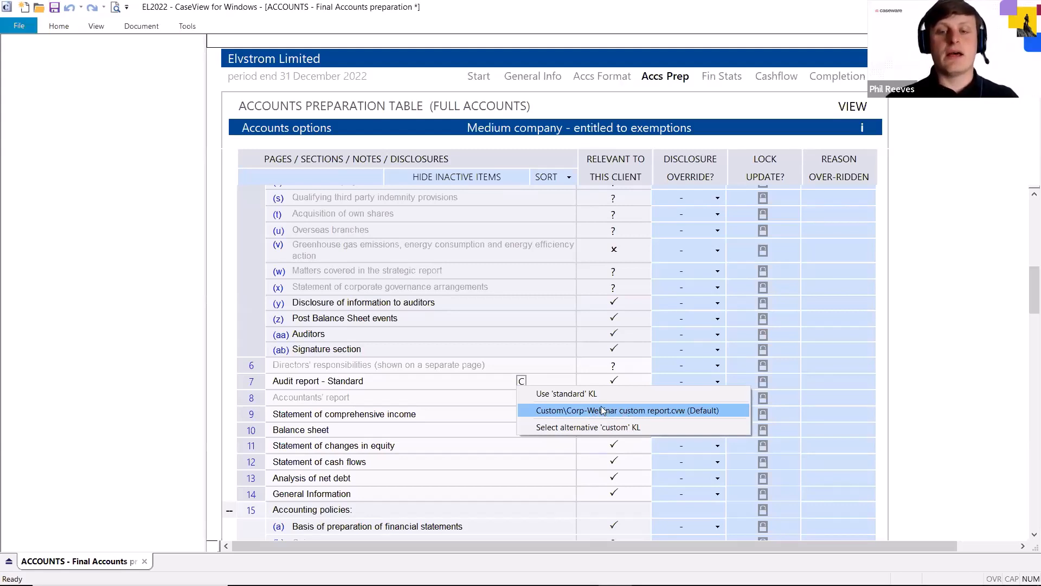
pyautogui.click(583, 412)
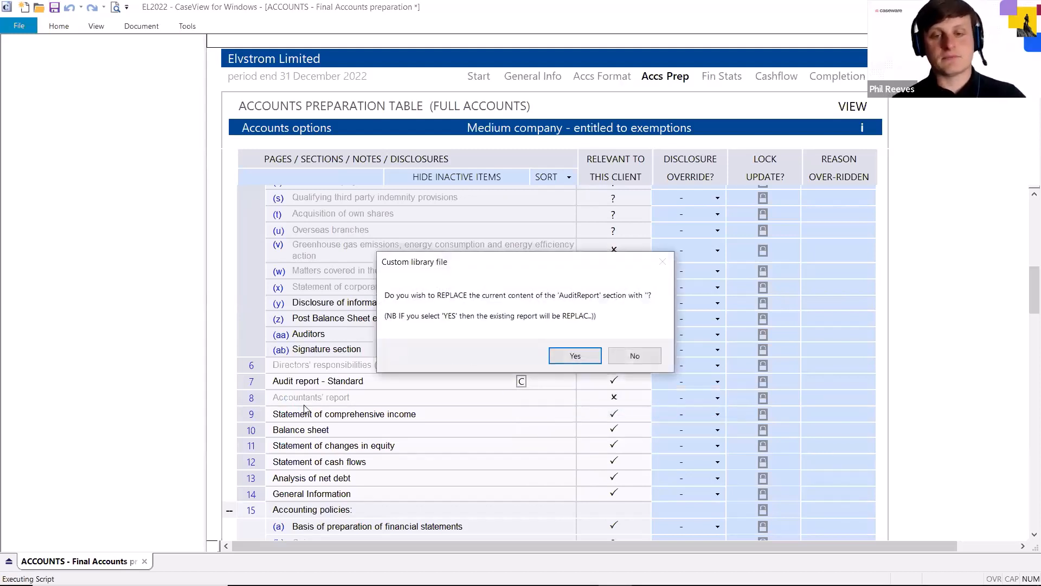
# Agree to replace the current AuditReport section content and update the section from the knowledge library
pyautogui.click(590, 353)
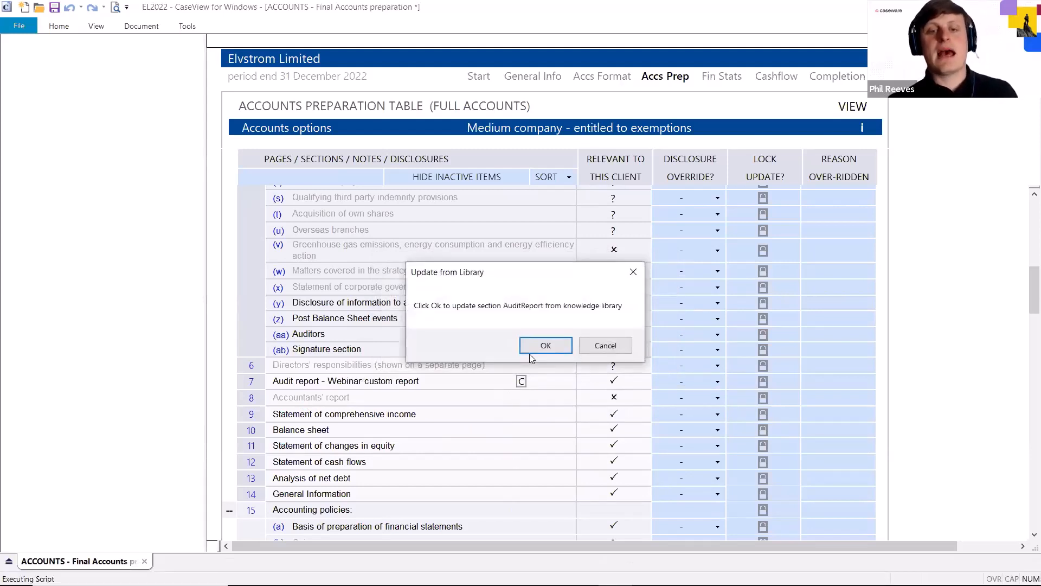
pyautogui.click(535, 350)
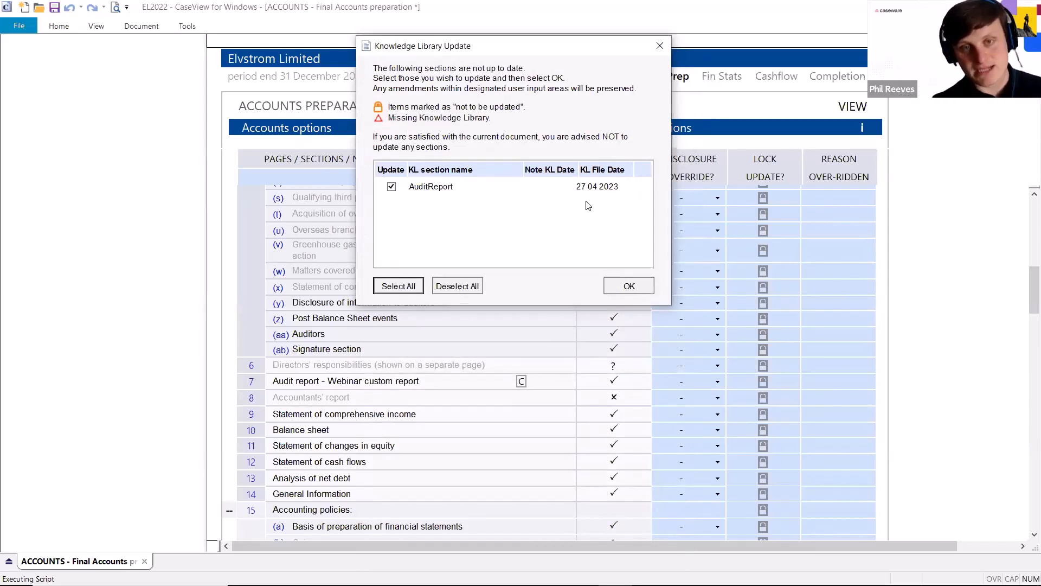
pyautogui.click(632, 287)
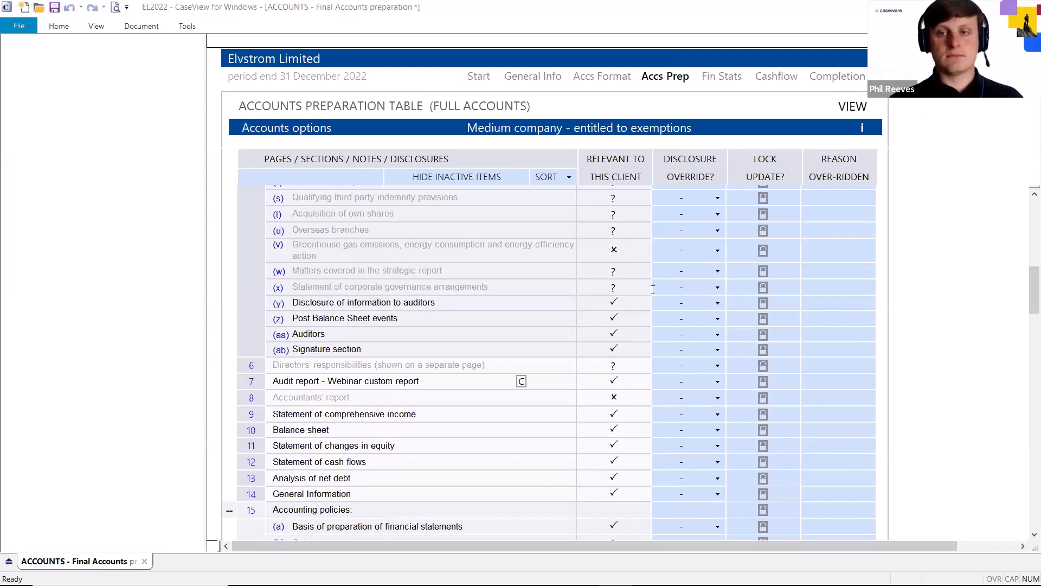
# Jump to the audit report in the accounts and check its Basis of opinion heading, client name cell and year-end date cells
pyautogui.click(336, 381)
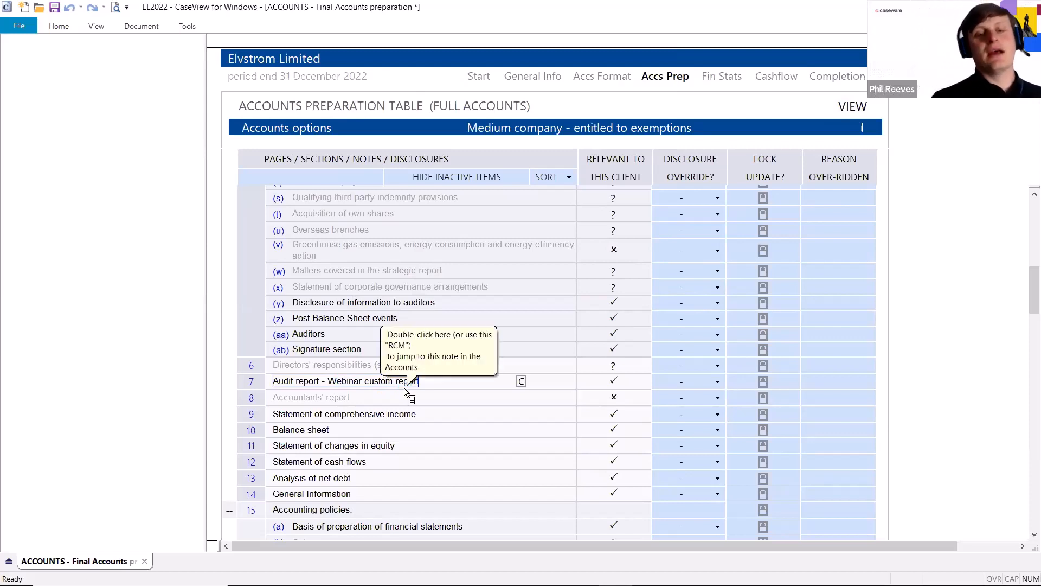
pyautogui.doubleClick(379, 380)
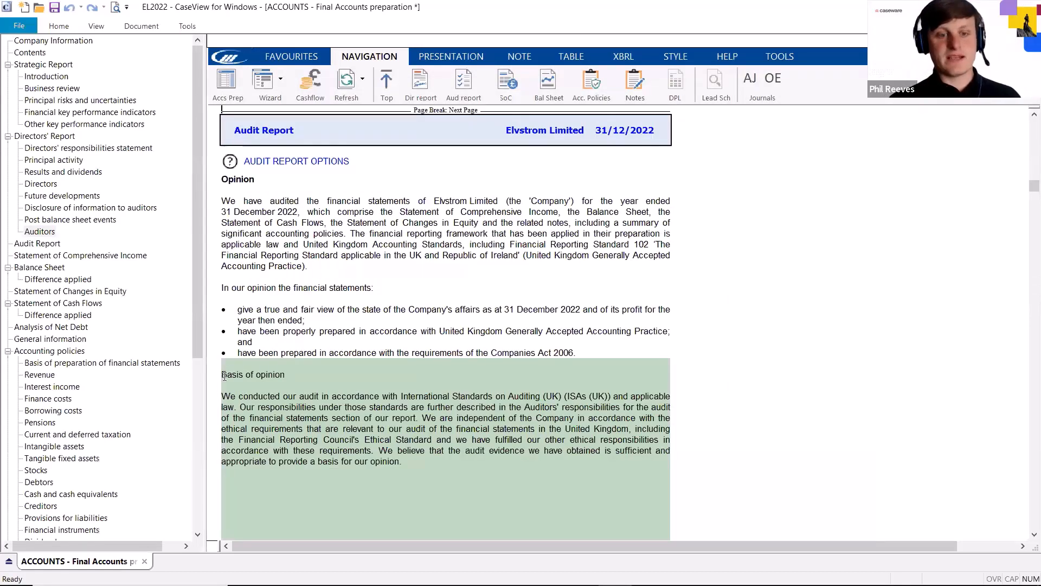
pyautogui.moveTo(222, 374); pyautogui.dragTo(338, 382)
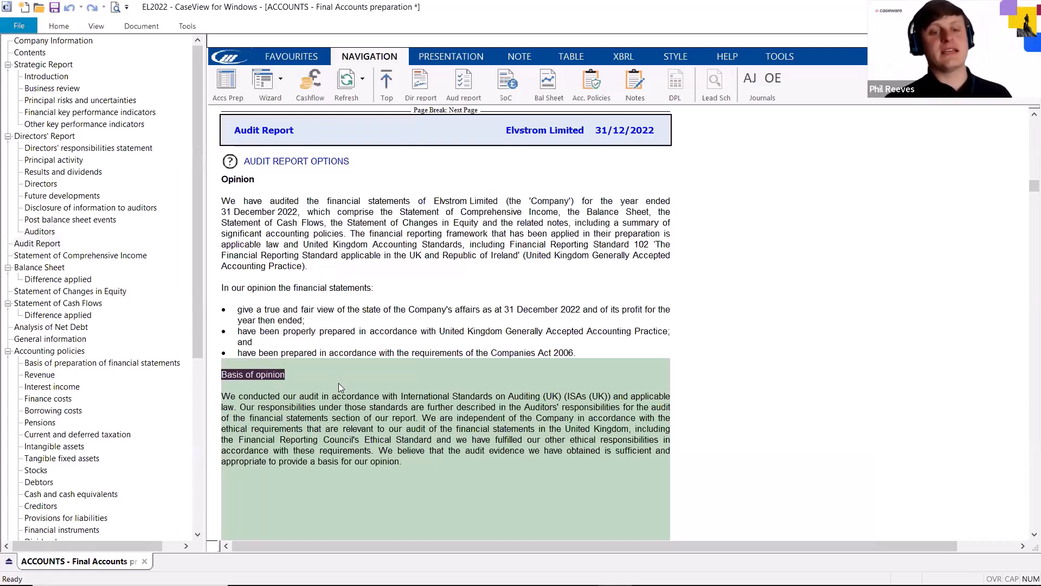
pyautogui.click(339, 383)
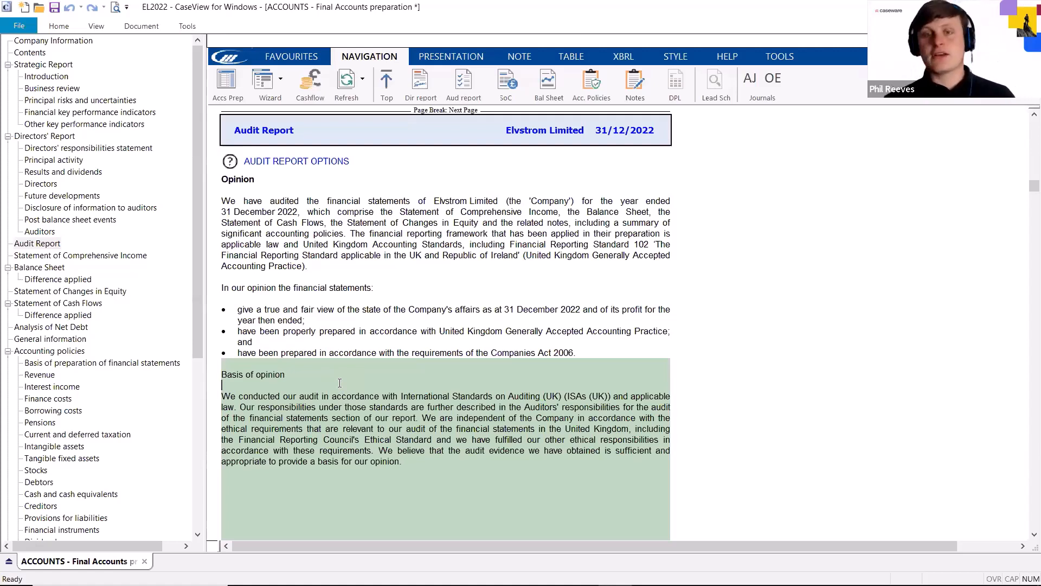
pyautogui.click(483, 201)
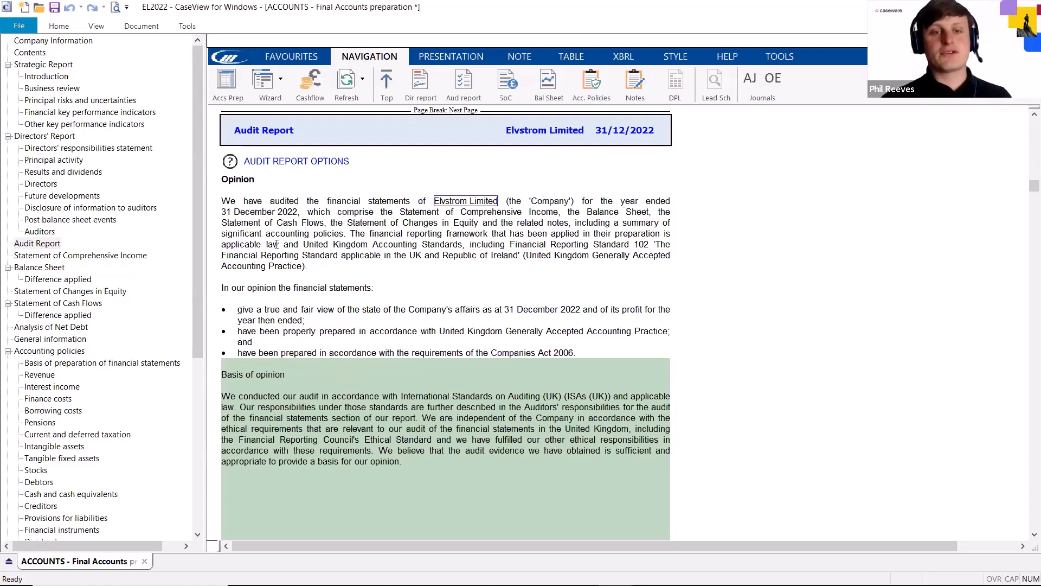
pyautogui.click(267, 216)
pyautogui.click(560, 309)
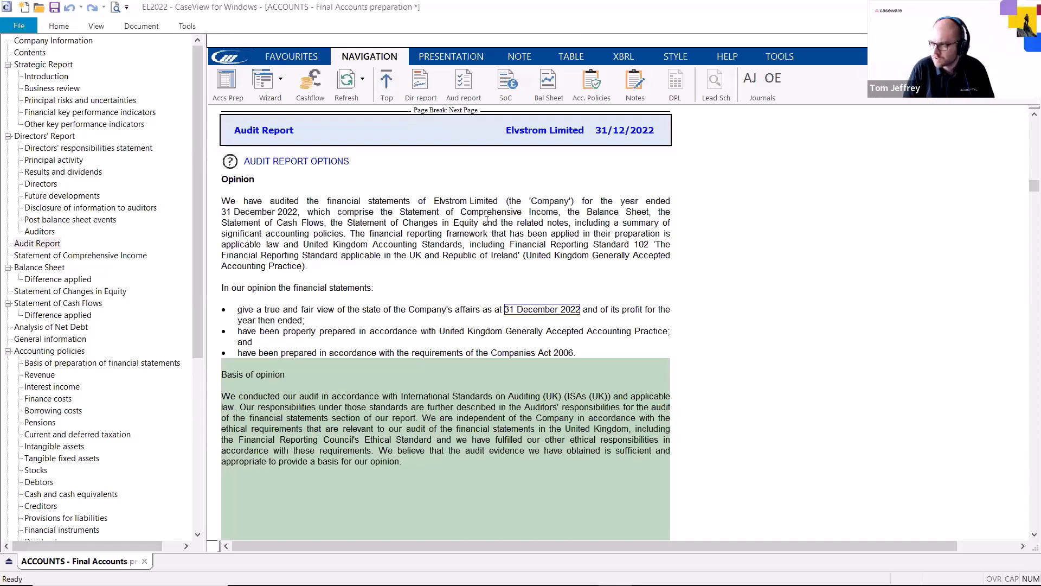
pyautogui.hotkey('alt', 'Tab')
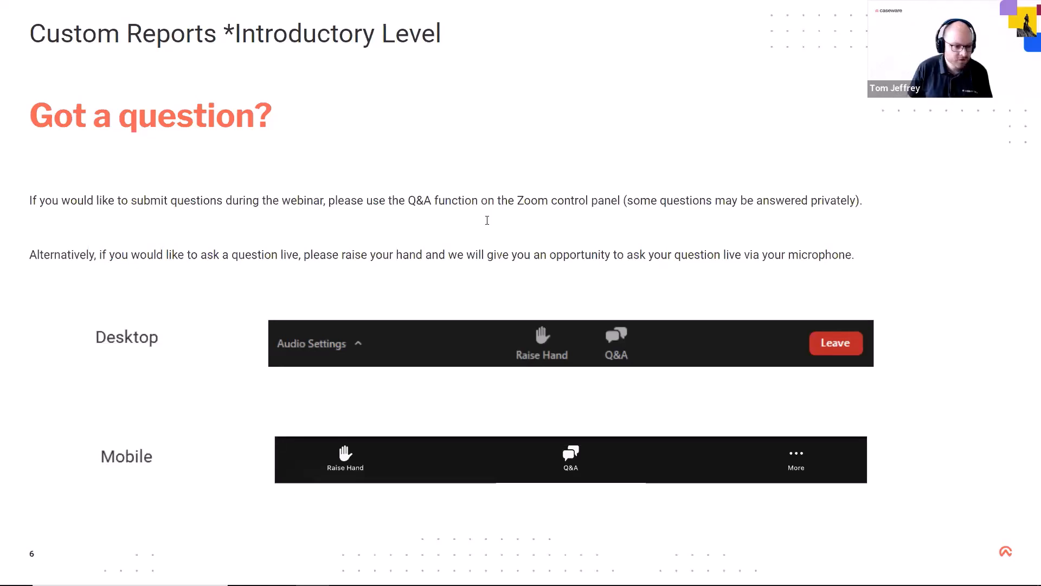
pyautogui.click(381, 260)
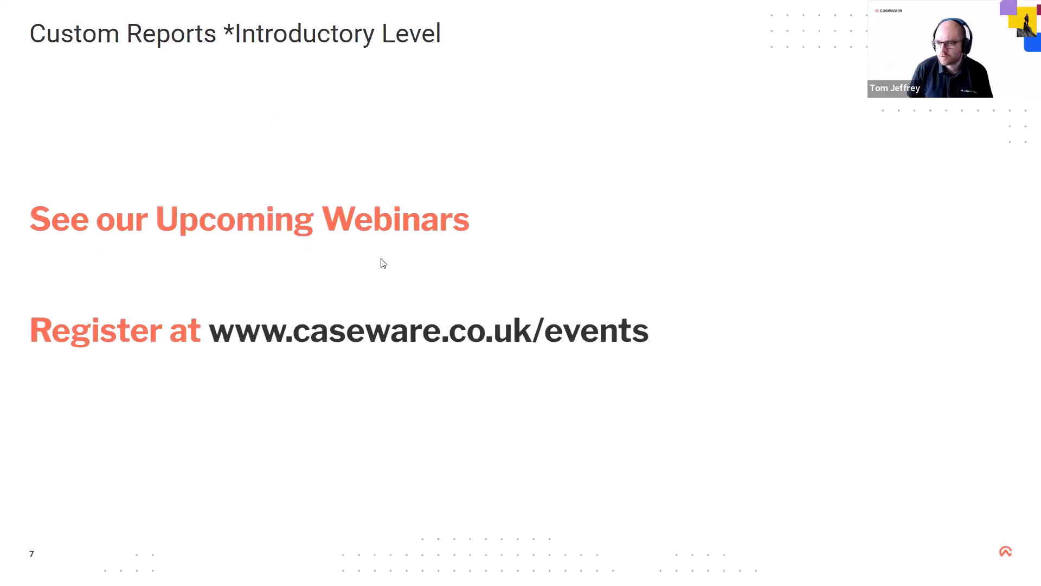
pyautogui.press('Left')
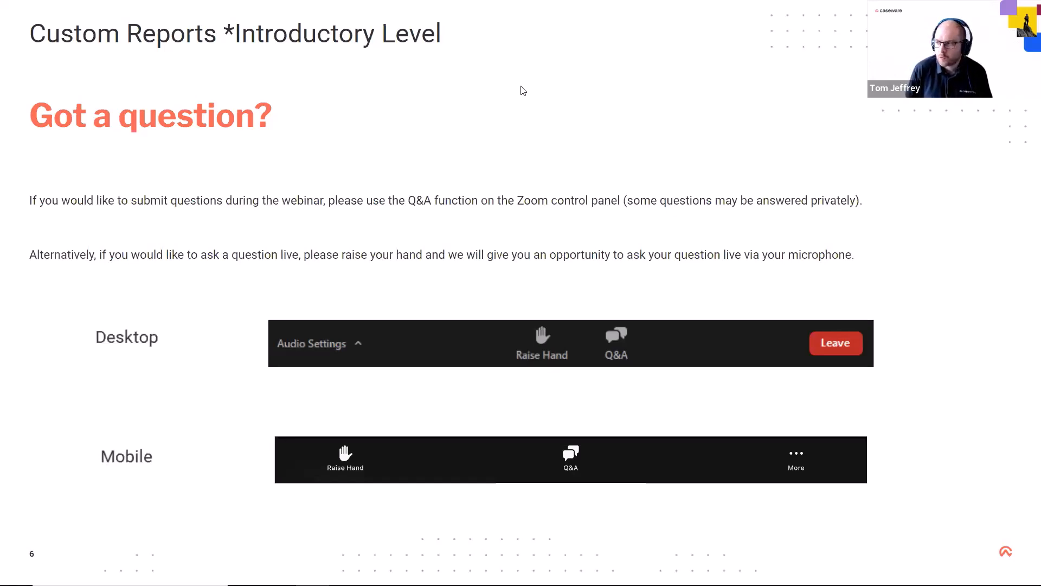
pyautogui.click(690, 224)
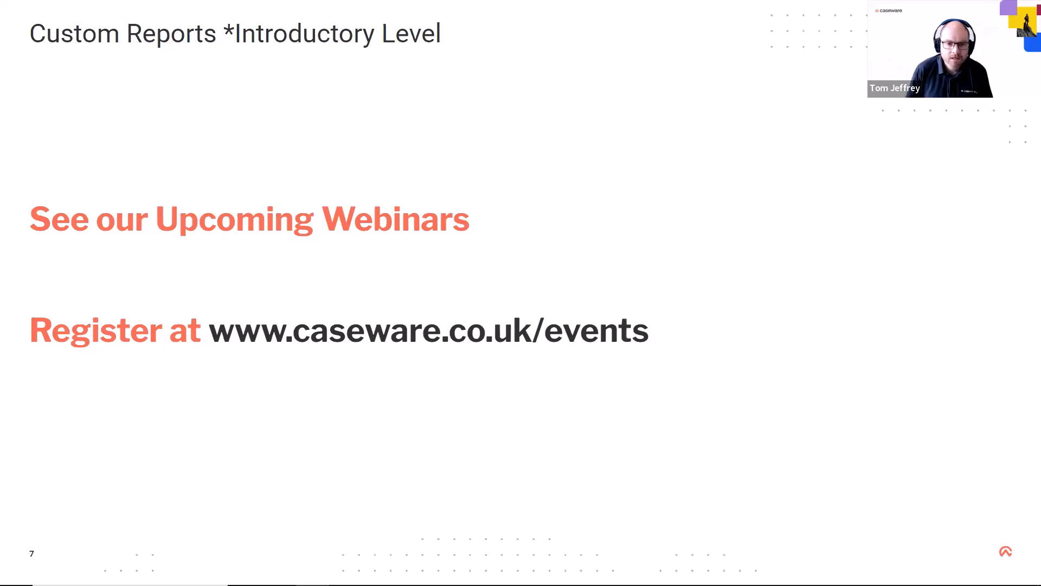
pyautogui.click(727, 273)
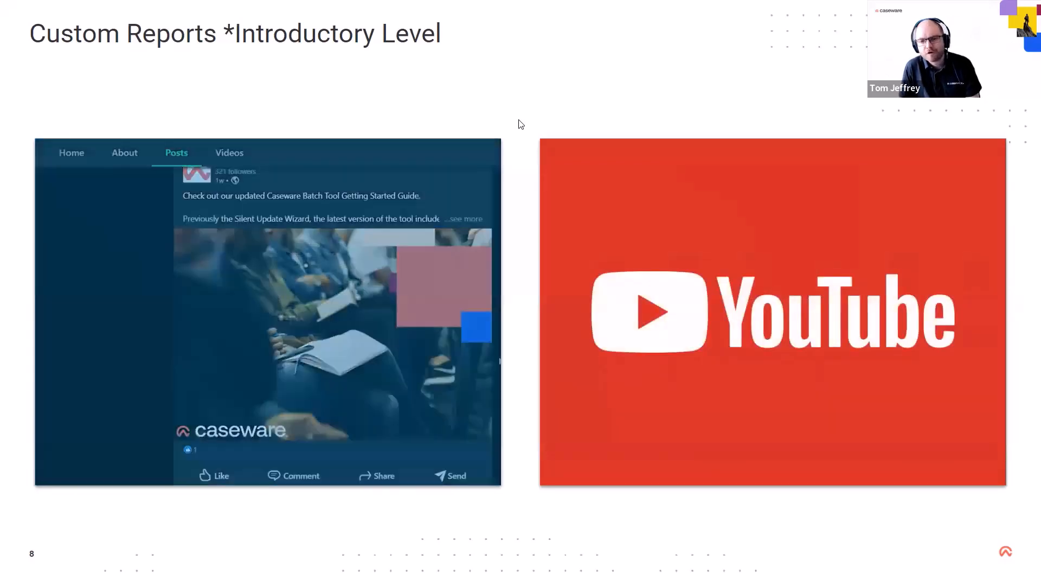
pyautogui.press('Right')
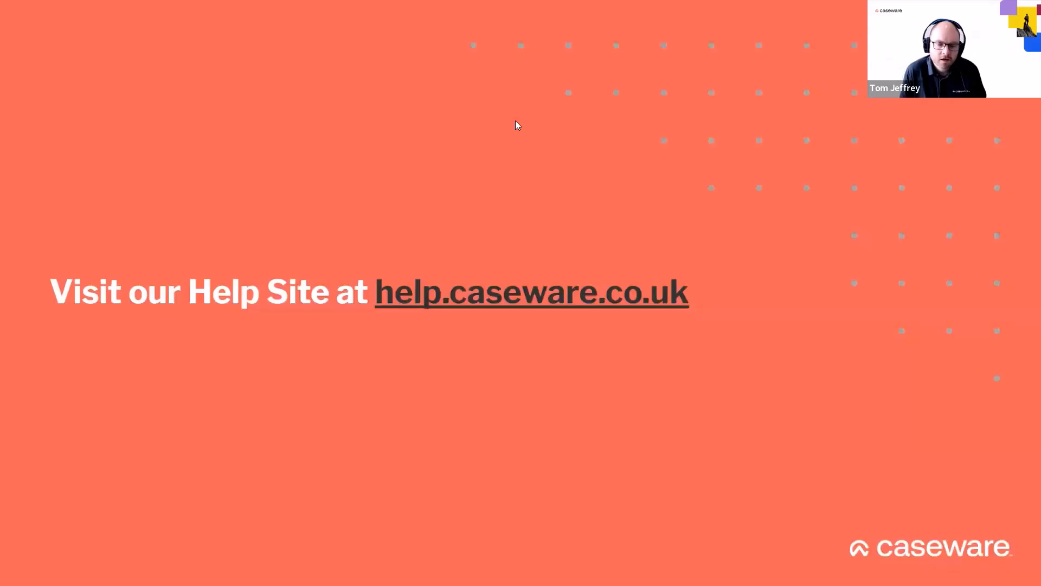
pyautogui.press('Right')
pyautogui.press('Left')
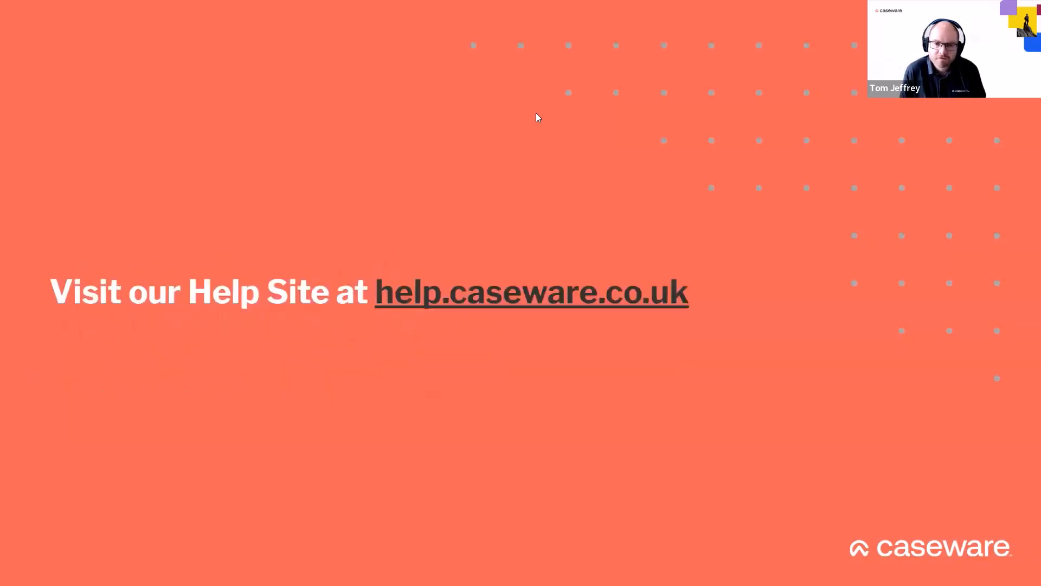